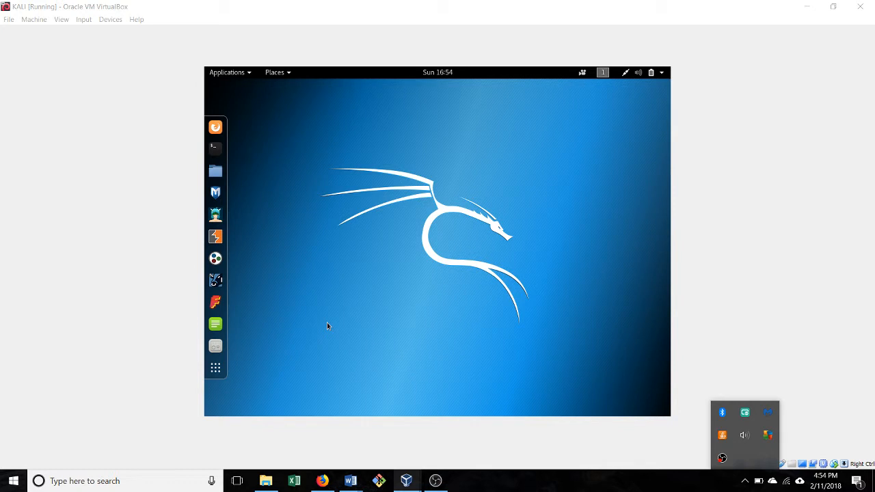
- Launch Wireshark from the Sniffing & Spoofing tools, dismiss the Lua error, and start a live capture on eth0
click(237, 74)
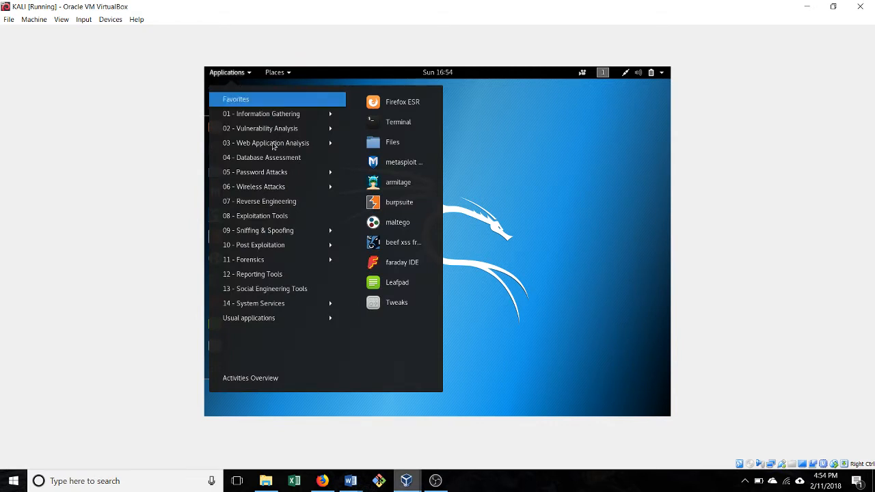
mouse_move(285, 233)
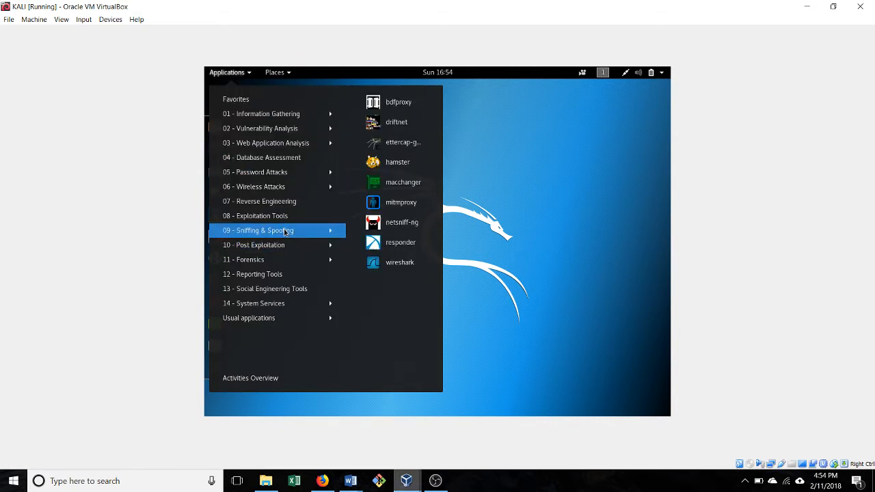
click(394, 265)
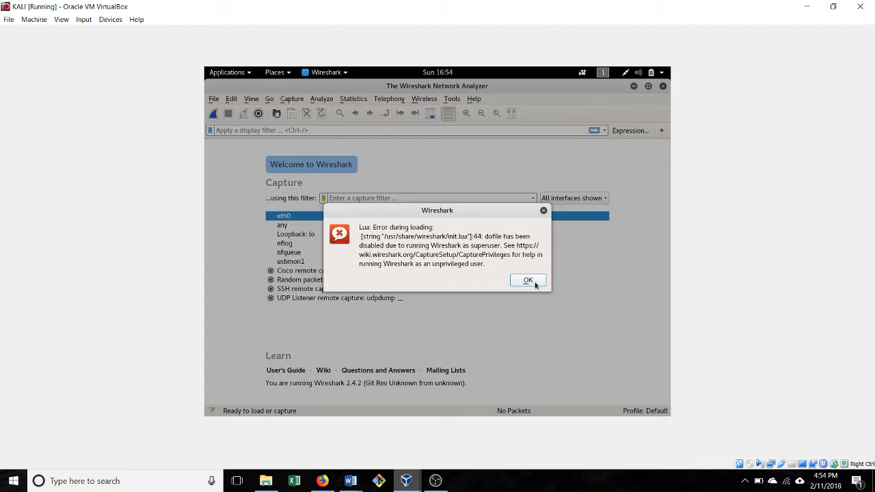
click(528, 280)
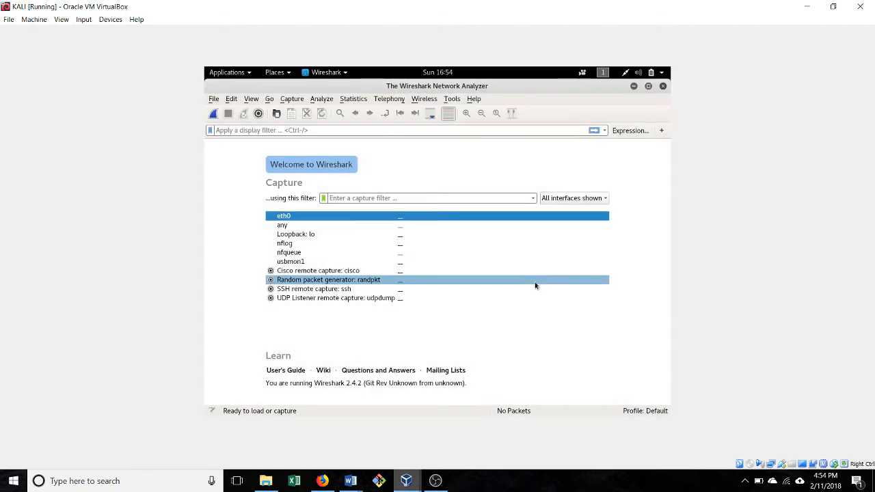
double_click(287, 219)
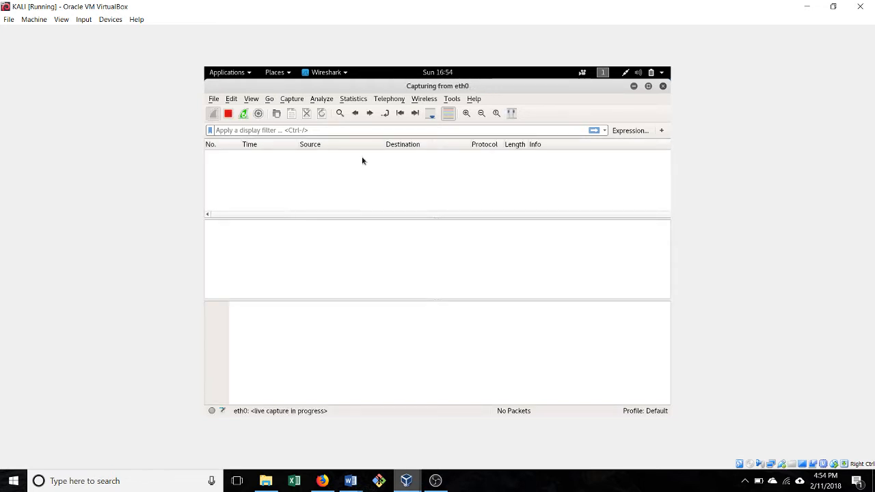
- Minimize the Wireshark window and load aavtrain.com in Firefox ESR
click(634, 86)
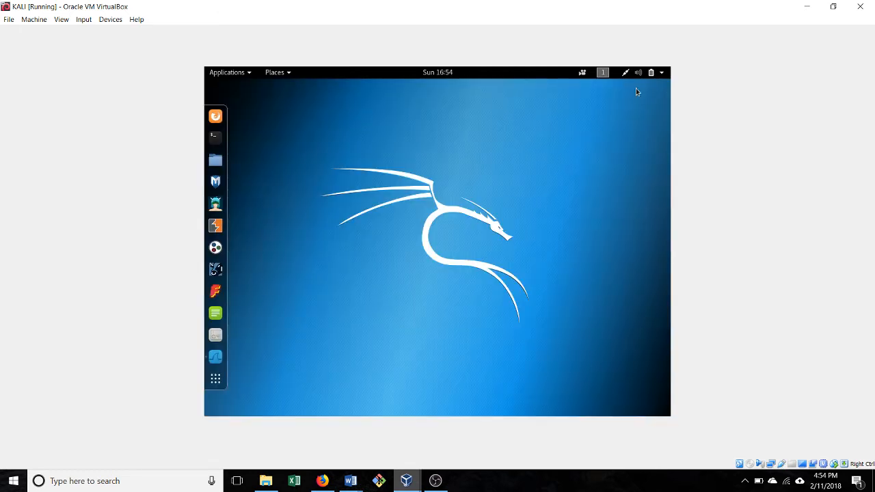
click(215, 120)
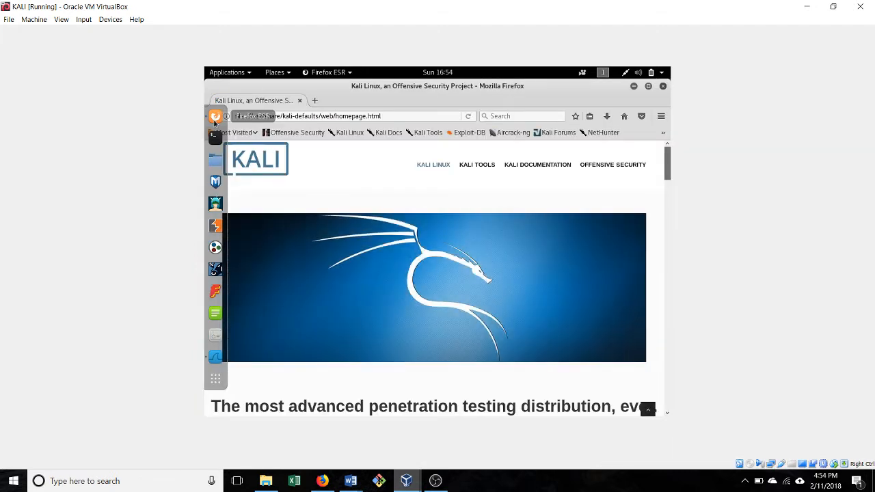
click(317, 115)
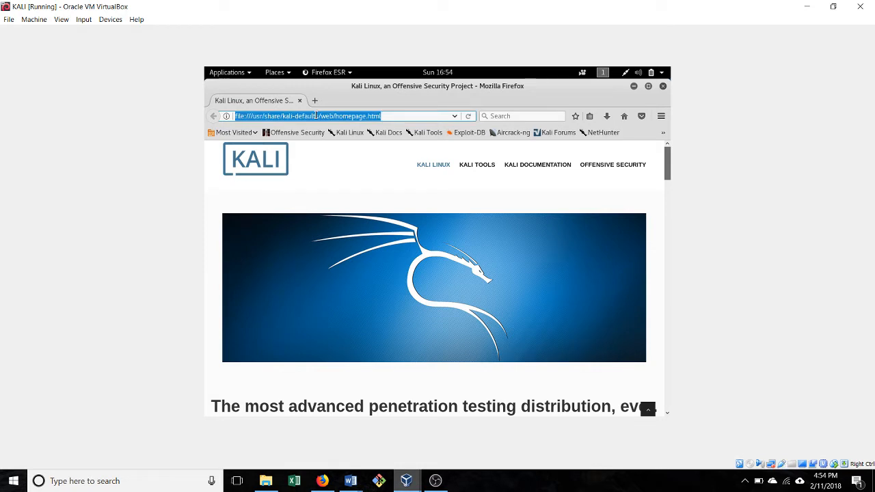
text(aavtr)
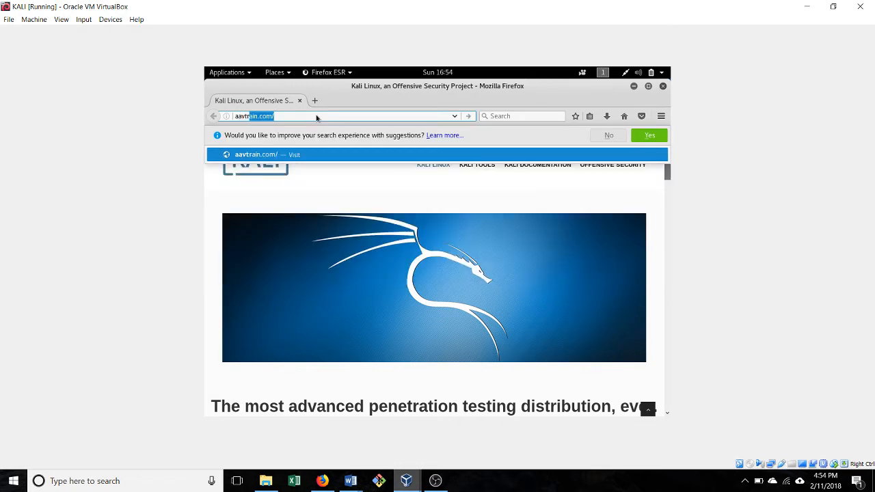
text(ain)
key(Return)
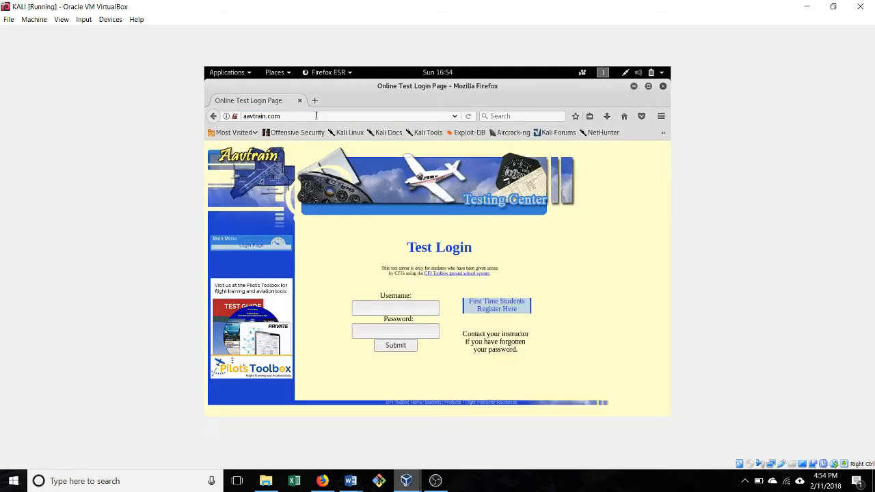
- Check the connection security details of aavtrain.com and minimize the browser window
click(234, 117)
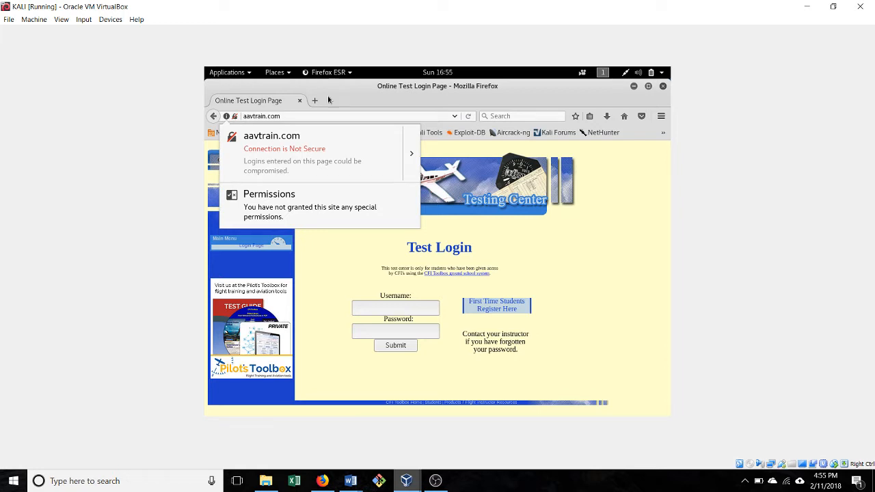
click(640, 94)
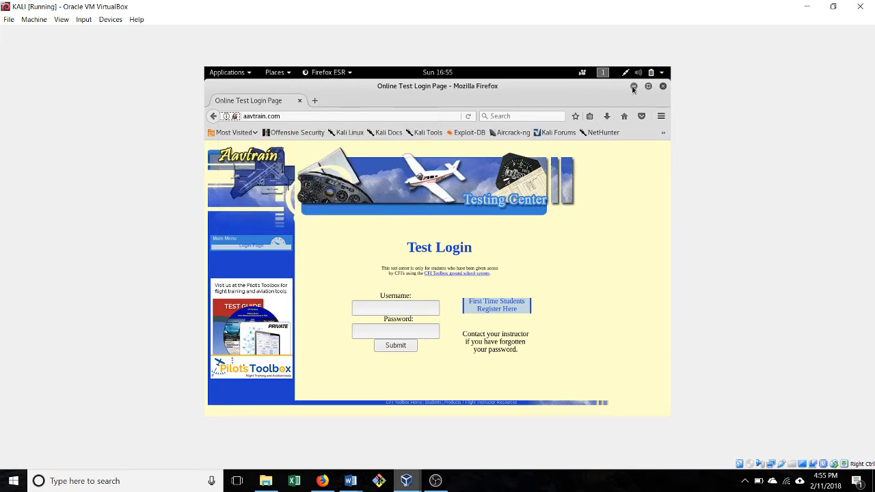
click(633, 87)
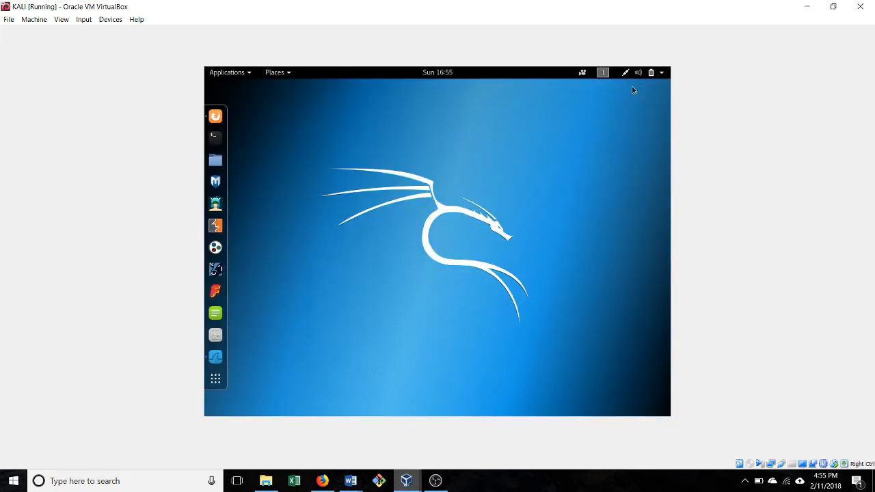
- Return to Wireshark and stop the live capture on eth0
click(216, 359)
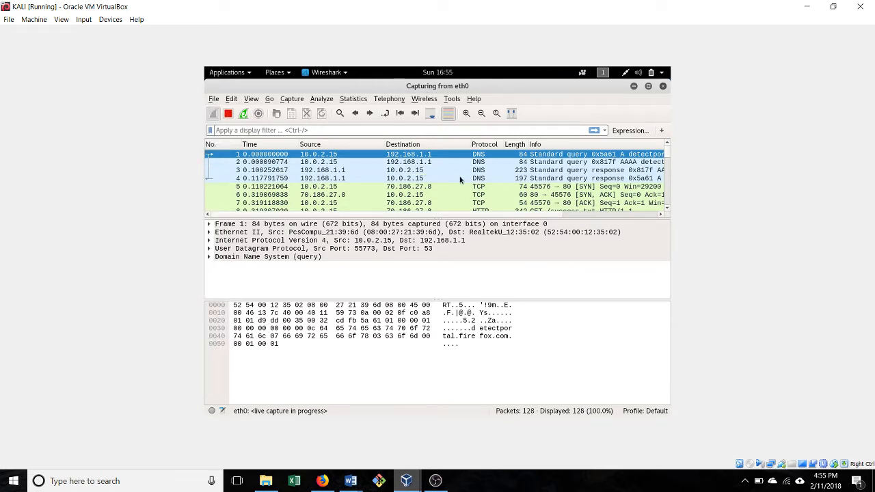
scroll(423, 185, down, 4)
scroll(421, 185, up, 4)
click(225, 118)
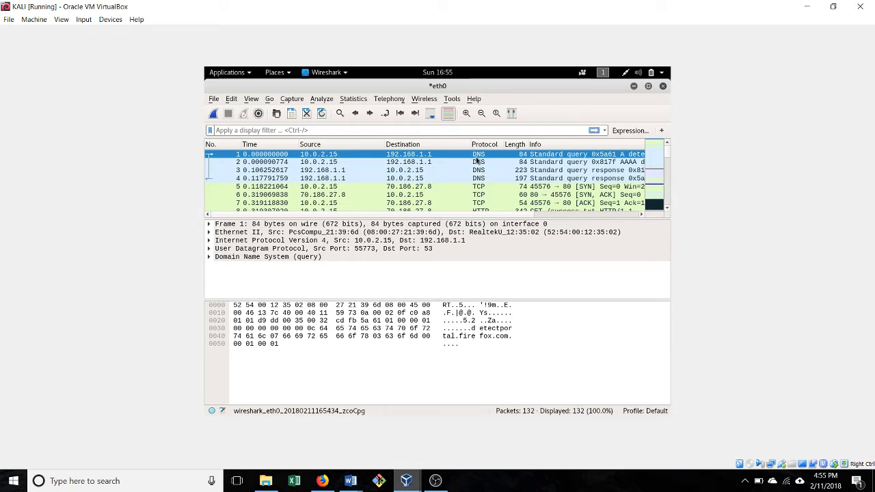
- Examine the protocols and info of the captured packets and select the first DNS A query for aavtrain.com
scroll(481, 177, down, 2)
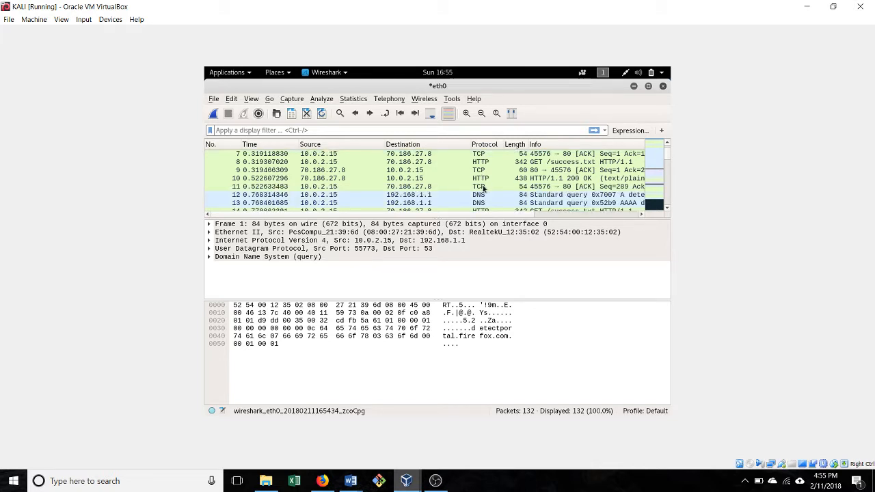
scroll(480, 192, down, 2)
scroll(479, 199, down, 2)
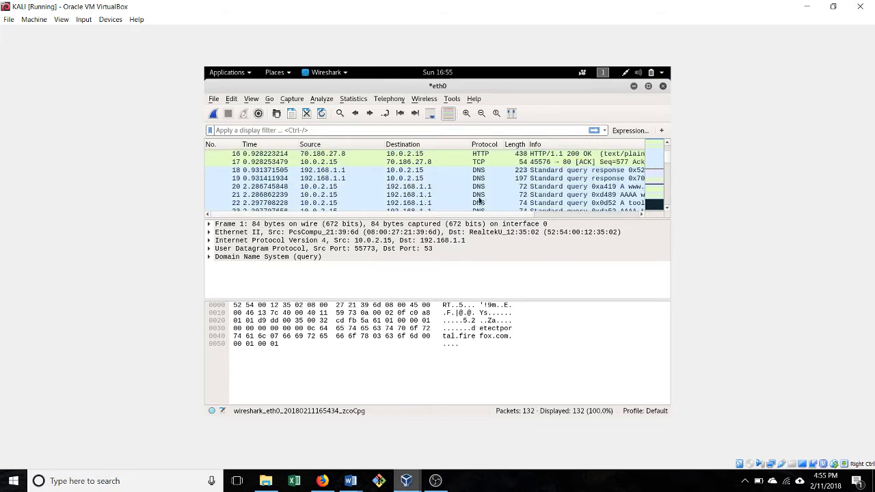
scroll(480, 202, up, 4)
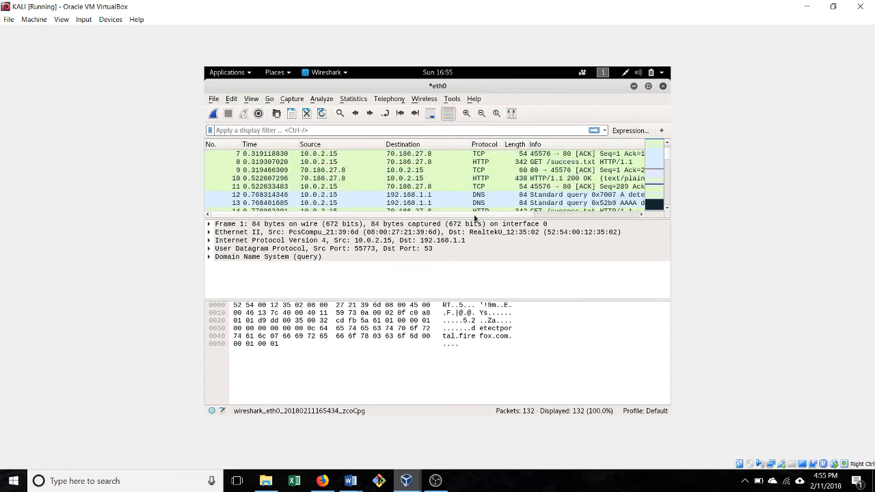
drag(491, 215, 579, 214)
scroll(555, 195, down, 1)
scroll(554, 194, down, 1)
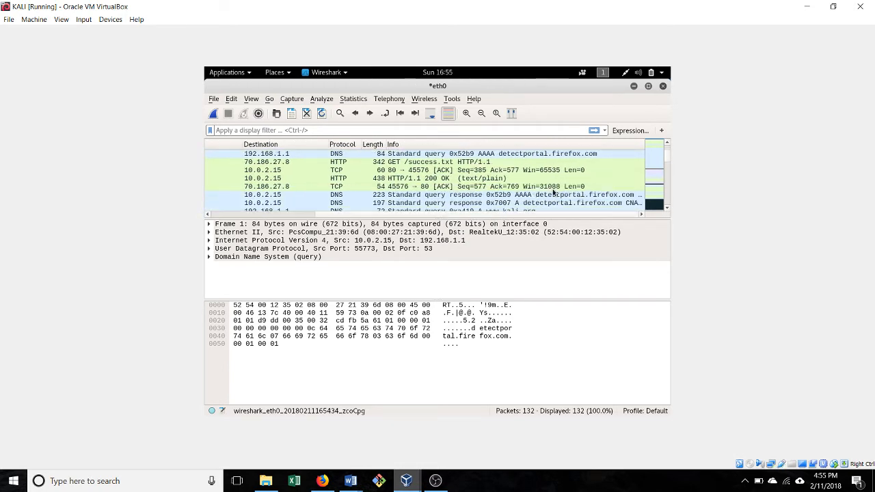
scroll(573, 192, down, 1)
scroll(573, 192, down, 1)
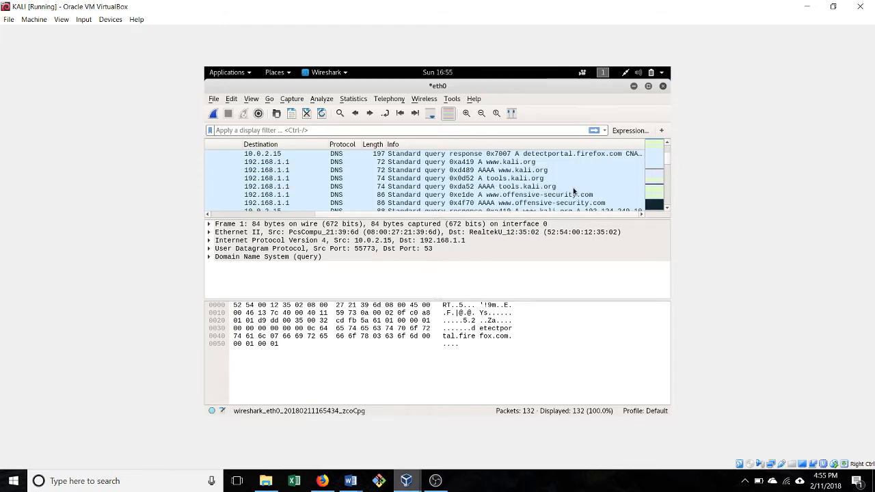
scroll(573, 191, down, 2)
scroll(574, 191, down, 4)
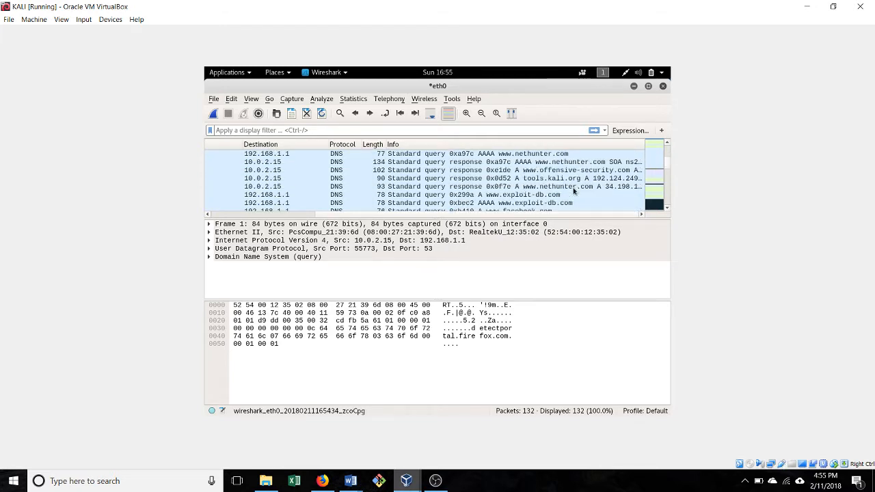
scroll(561, 198, up, 1)
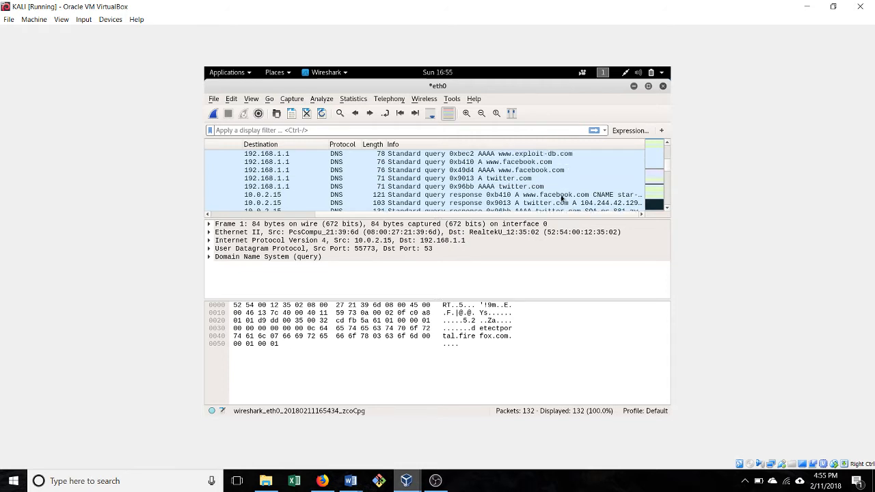
scroll(561, 197, down, 1)
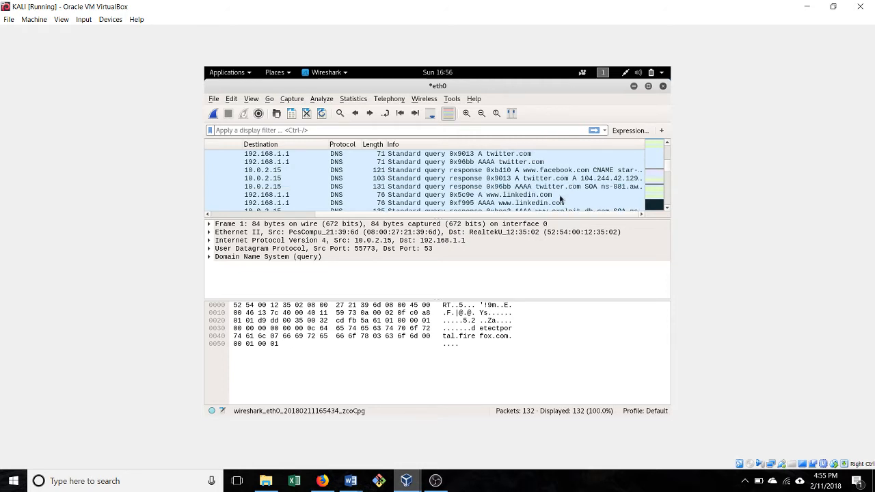
scroll(559, 198, down, 2)
scroll(559, 197, down, 6)
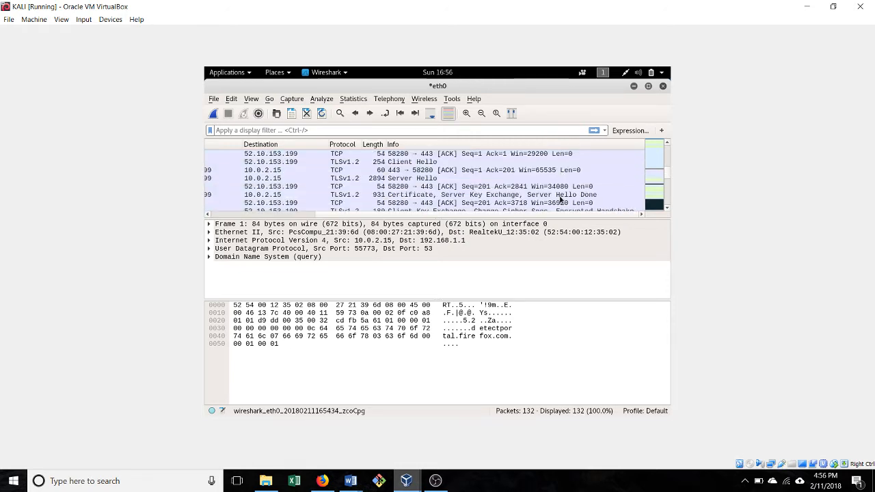
scroll(560, 199, down, 3)
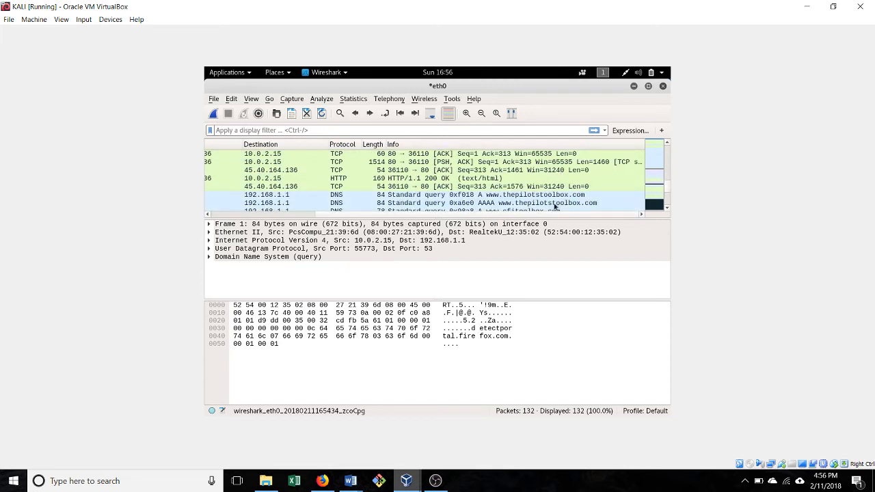
scroll(557, 198, down, 5)
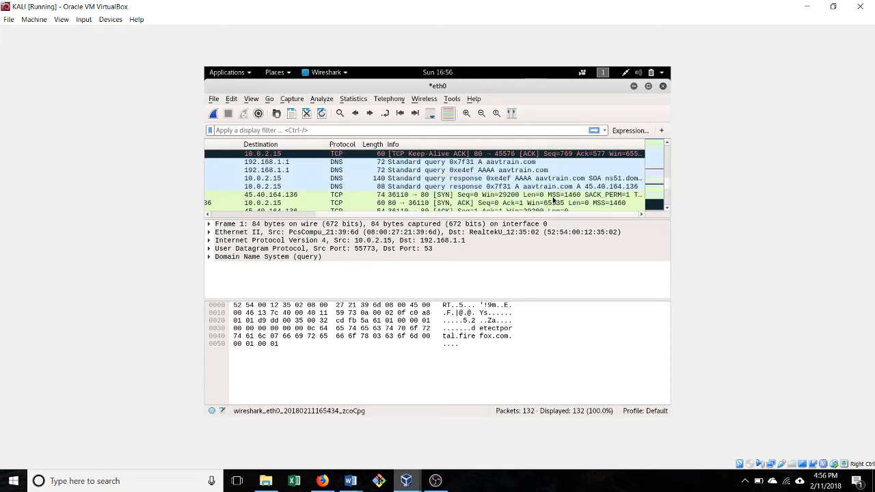
click(495, 163)
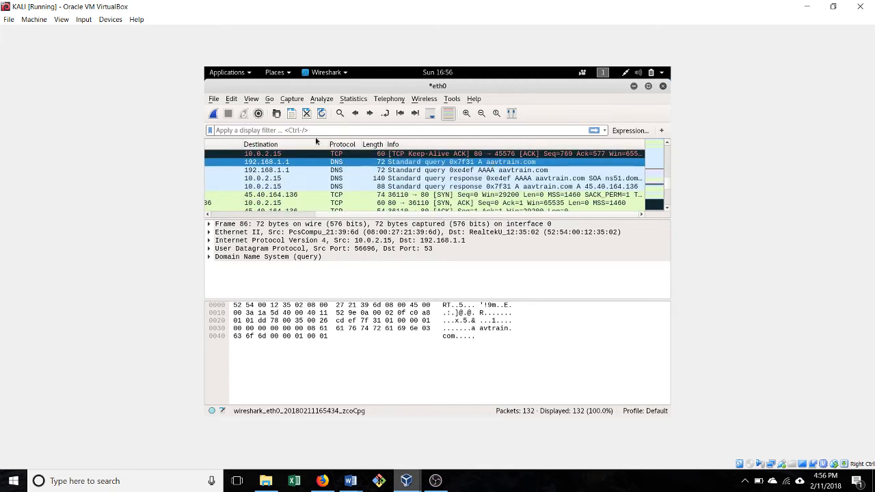
- Apply the display filter "dns" to the captured packets
click(274, 130)
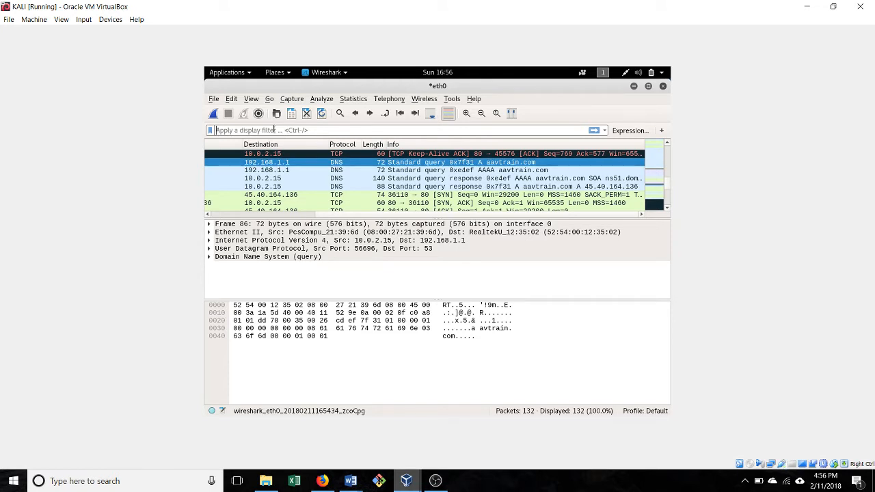
text(d)
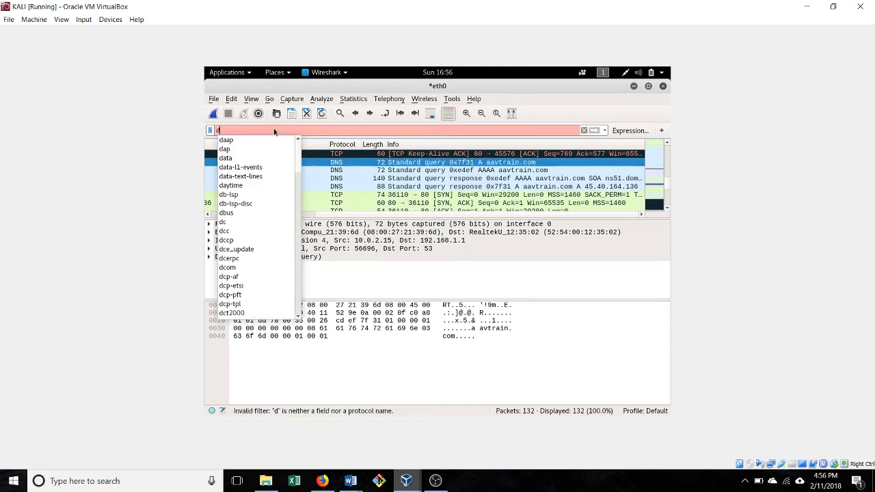
text(ns)
key(Return)
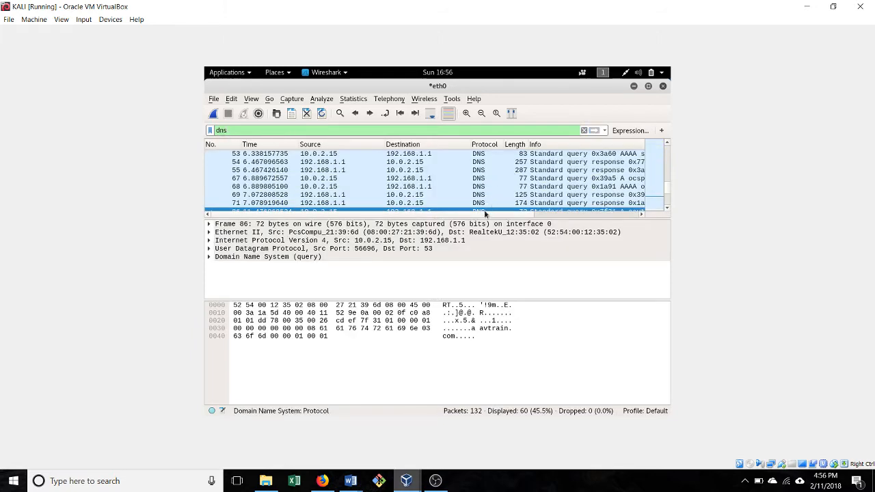
- Follow the UDP stream of the DNS A query for aavtrain.com, view the conversation and close the stream window
drag(486, 214, 546, 189)
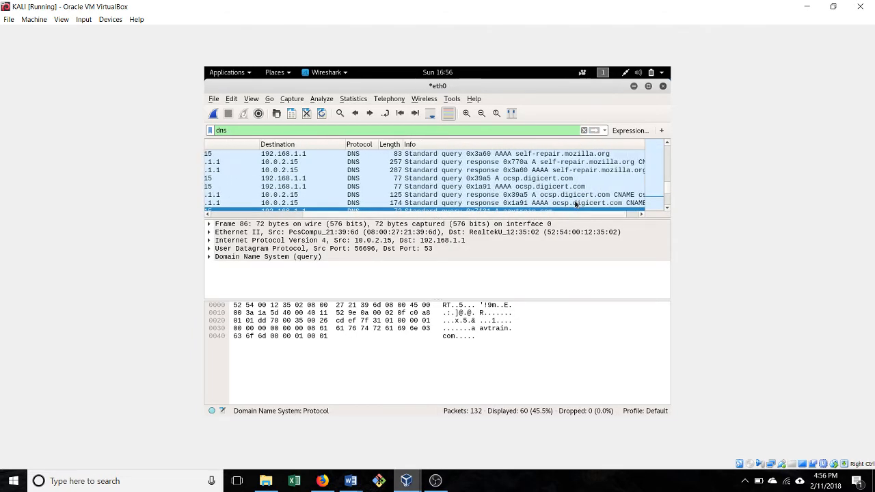
scroll(544, 170, down, 2)
scroll(545, 170, down, 2)
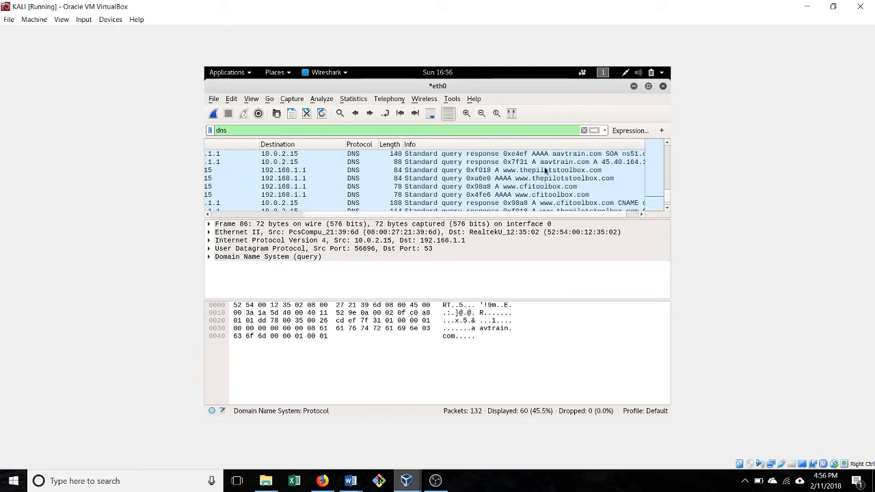
scroll(545, 169, up, 2)
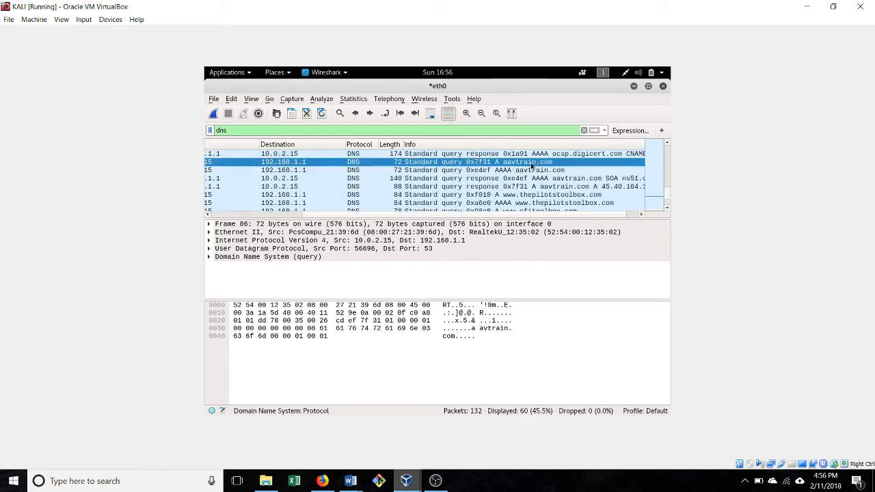
right_click(357, 163)
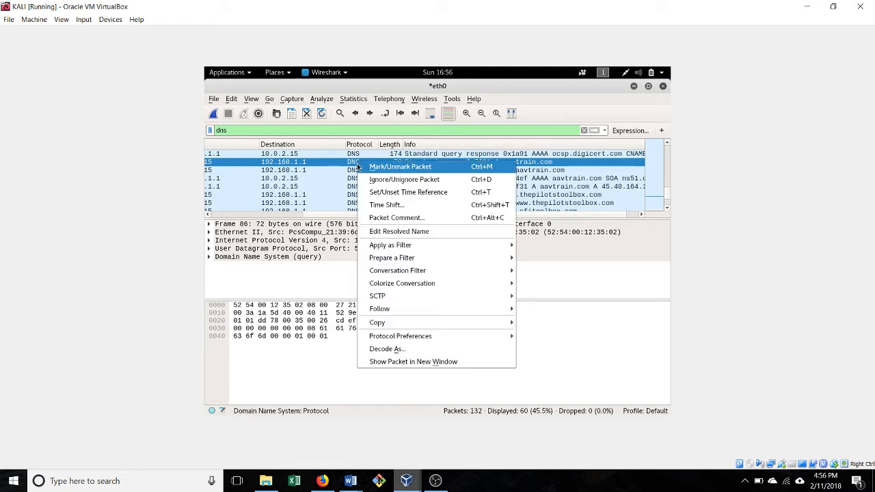
mouse_move(379, 310)
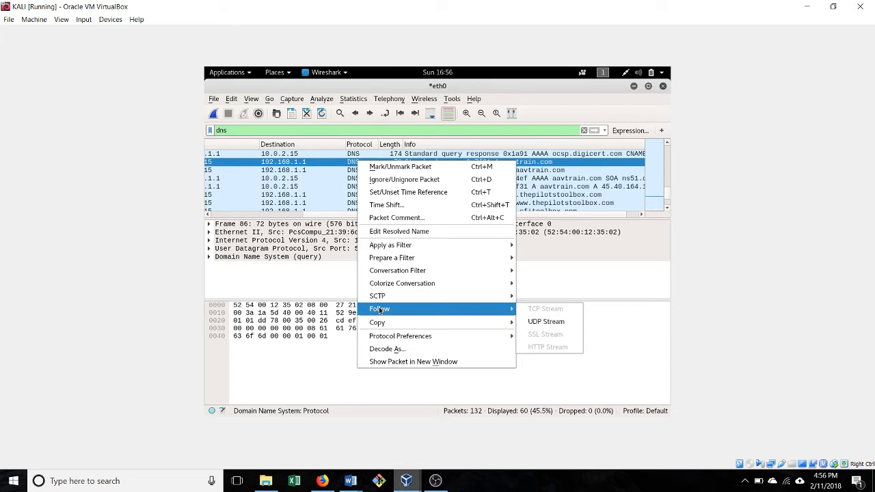
click(532, 324)
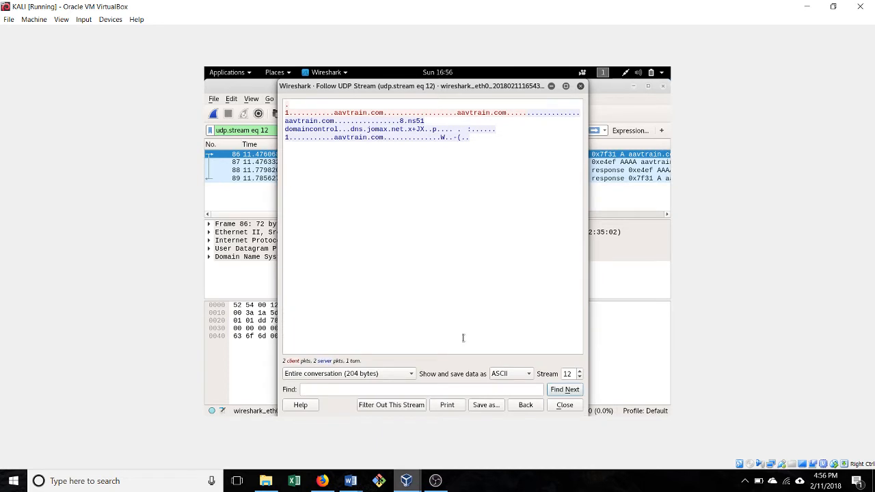
click(565, 405)
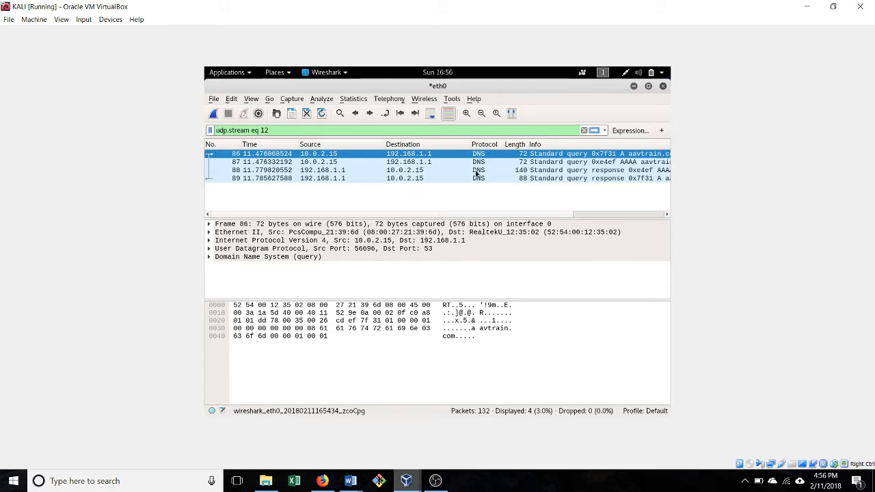
- Review the info of the stream's DNS packets and highlight the bytes of each protocol layer of the selected query
drag(461, 214, 564, 214)
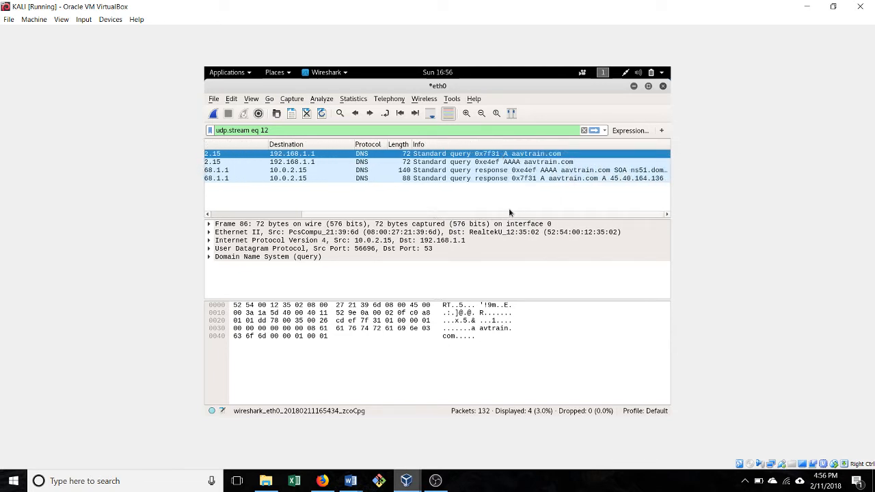
drag(493, 216, 370, 222)
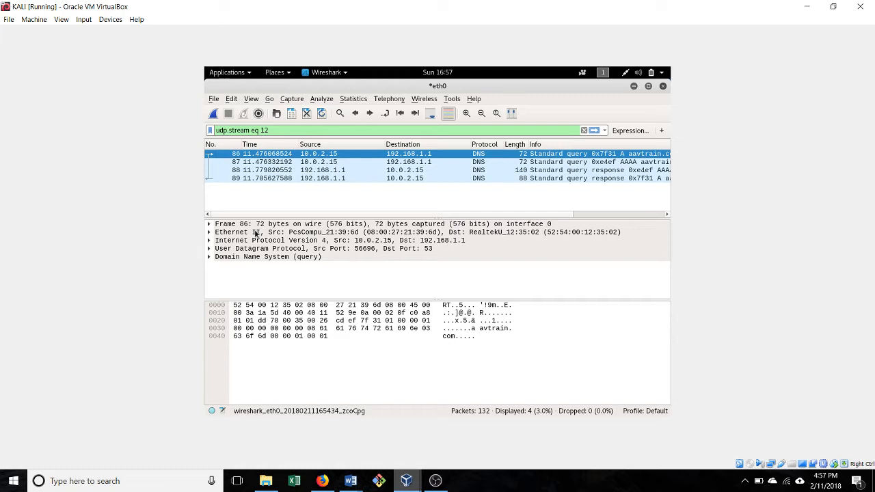
click(256, 233)
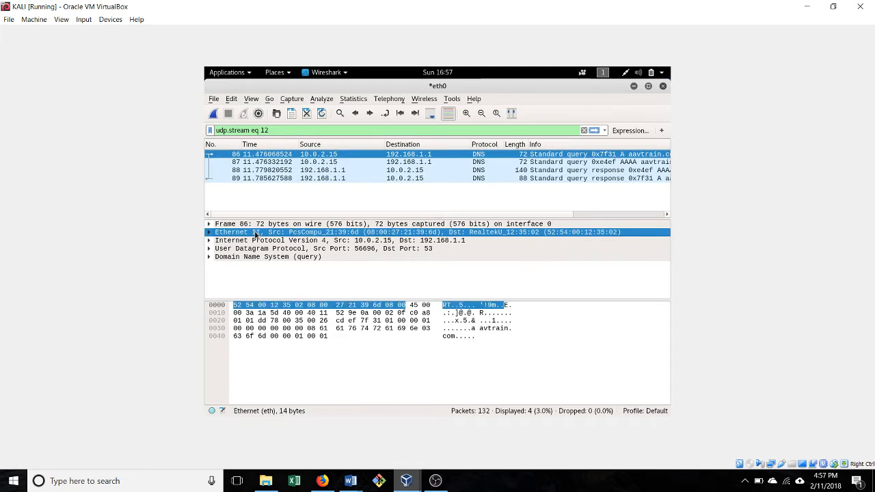
click(257, 241)
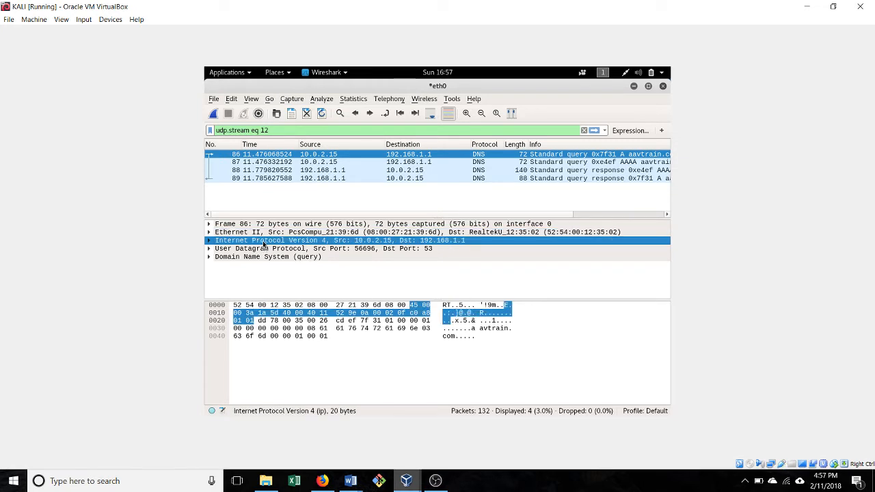
click(265, 250)
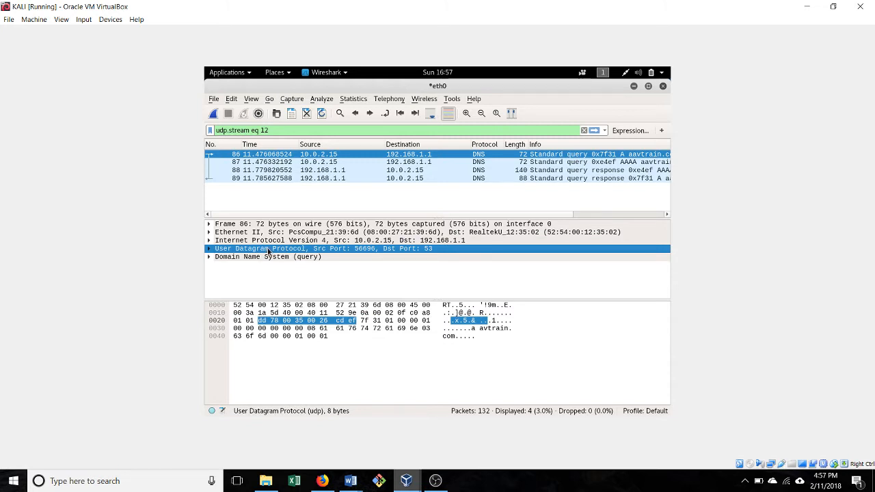
click(268, 257)
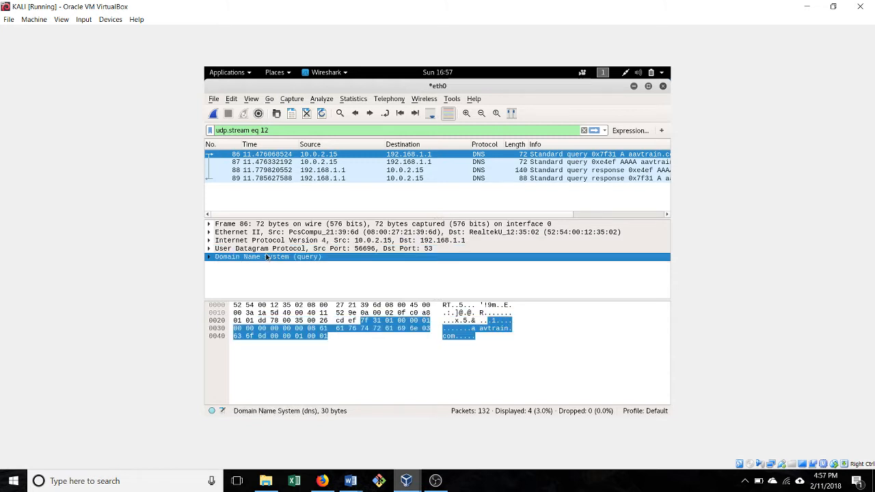
click(283, 225)
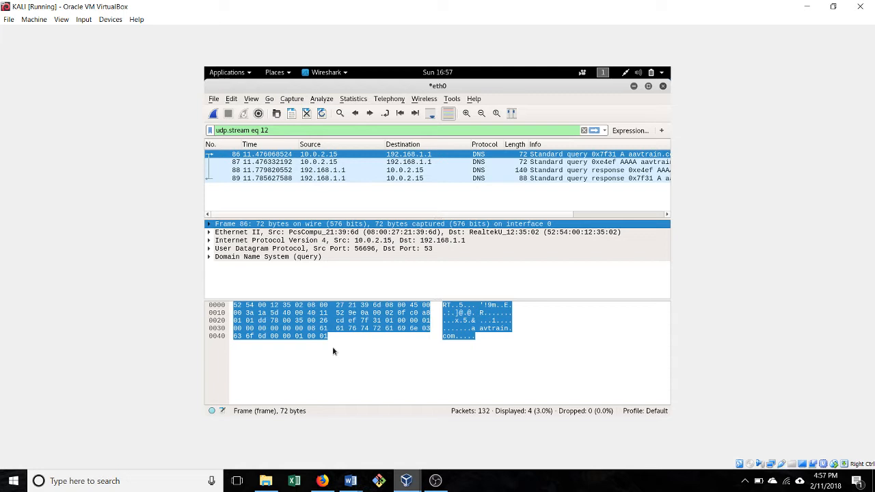
- Expand the Frame 86 details, examine the encapsulation type, timing and protocols in the frame, and collapse them
click(209, 224)
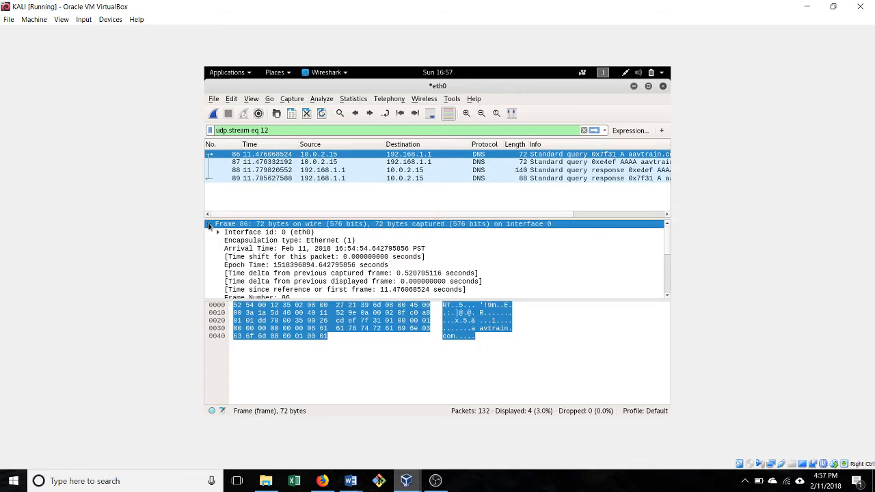
click(274, 241)
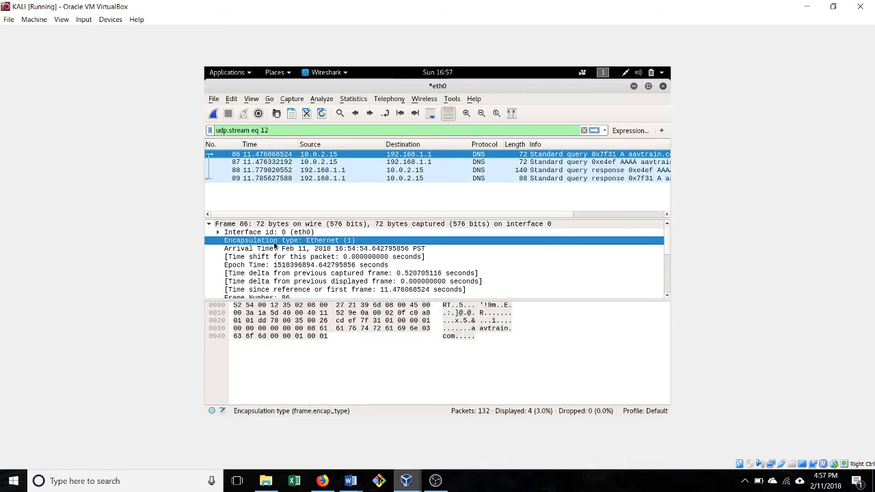
scroll(274, 244, down, 1)
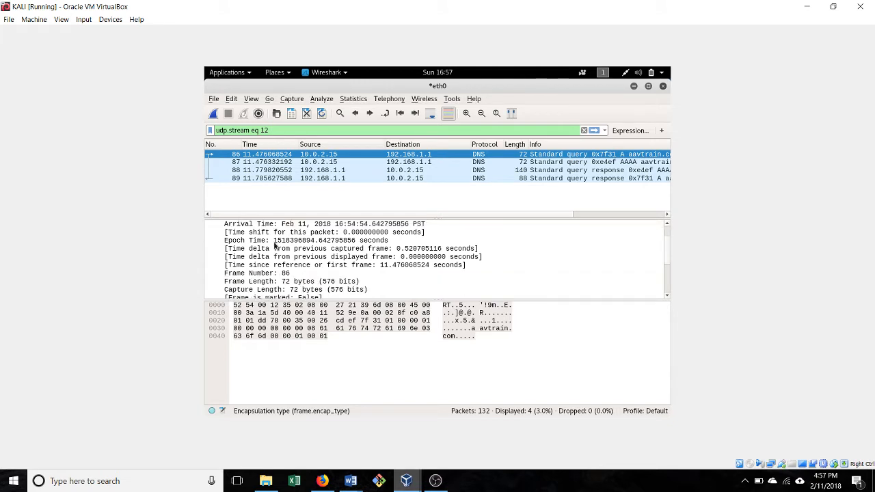
scroll(275, 244, down, 1)
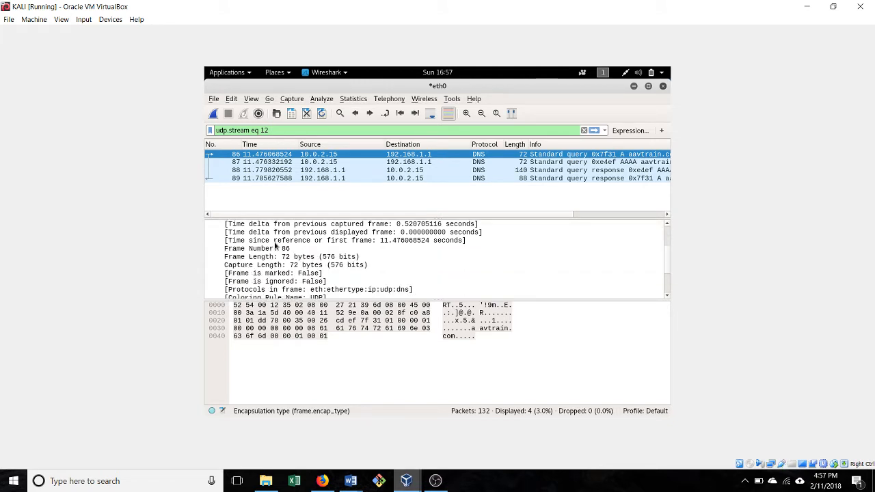
click(277, 292)
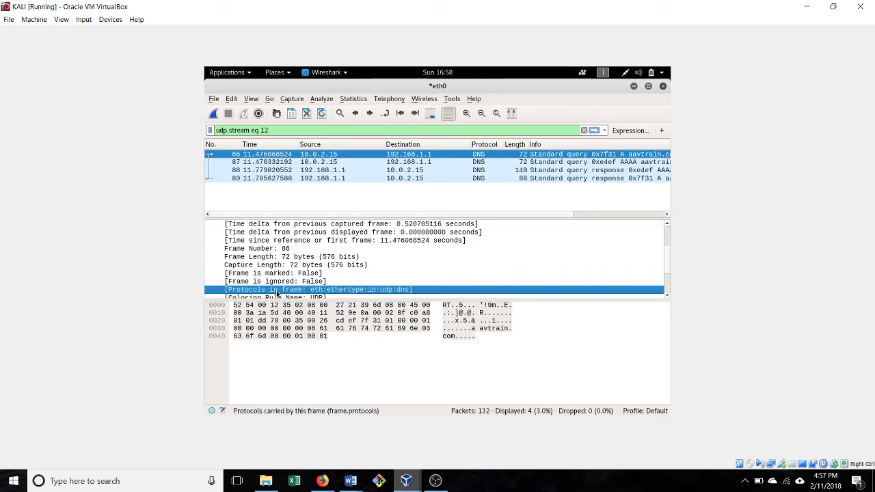
scroll(284, 288, down, 1)
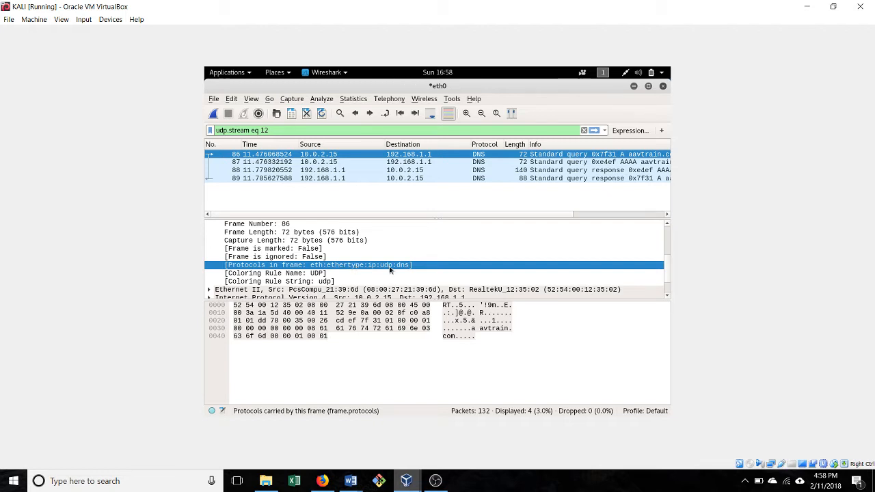
scroll(233, 264, up, 2)
scroll(233, 264, up, 1)
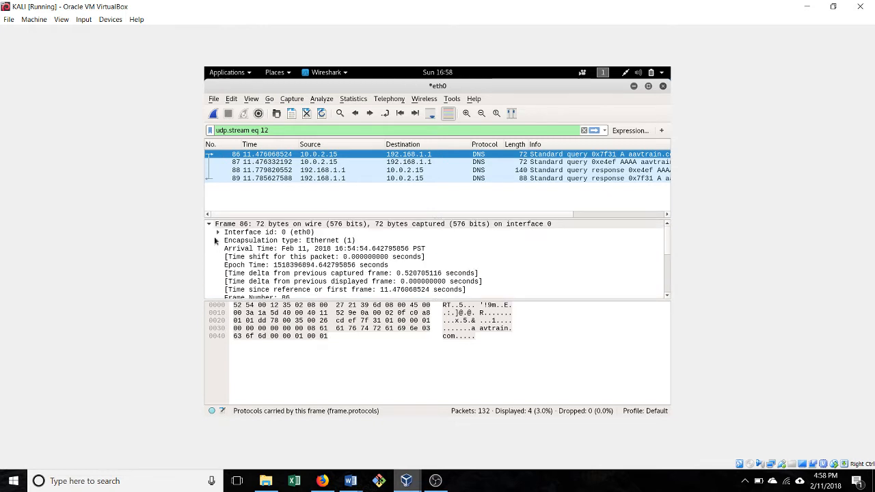
click(209, 223)
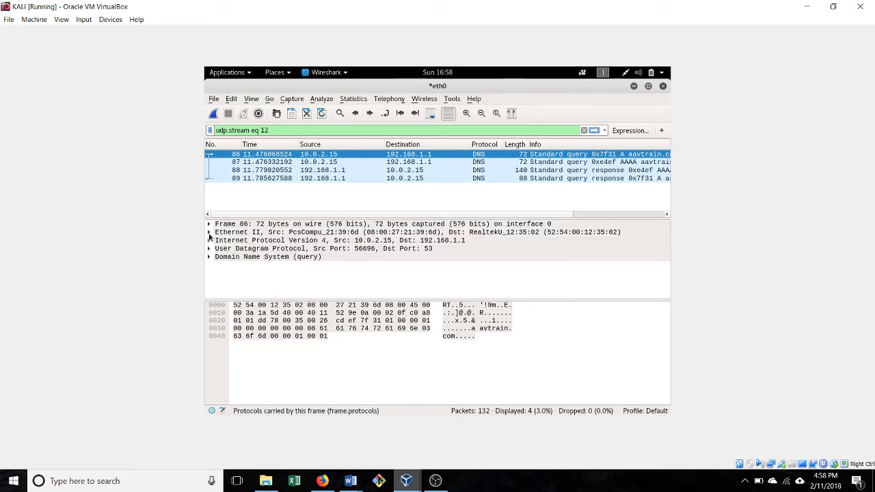
- Expand the Ethernet II header, inspect its destination and source hardware addresses, and collapse it
click(209, 233)
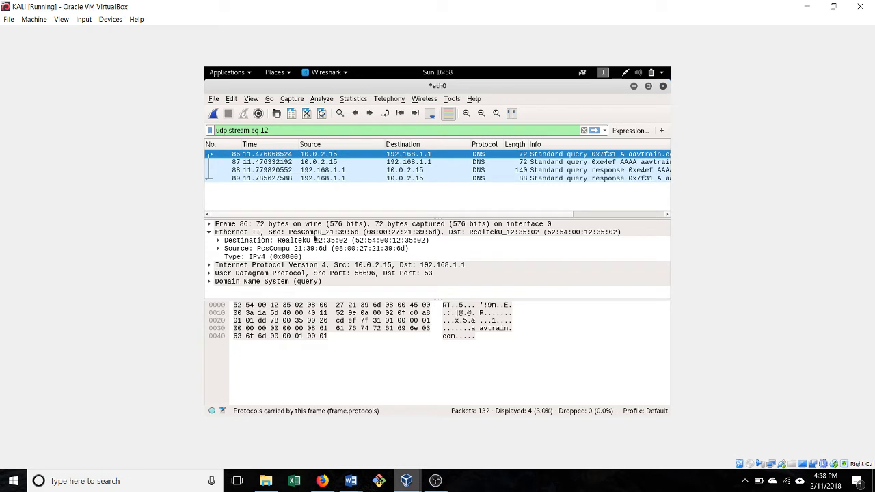
click(366, 241)
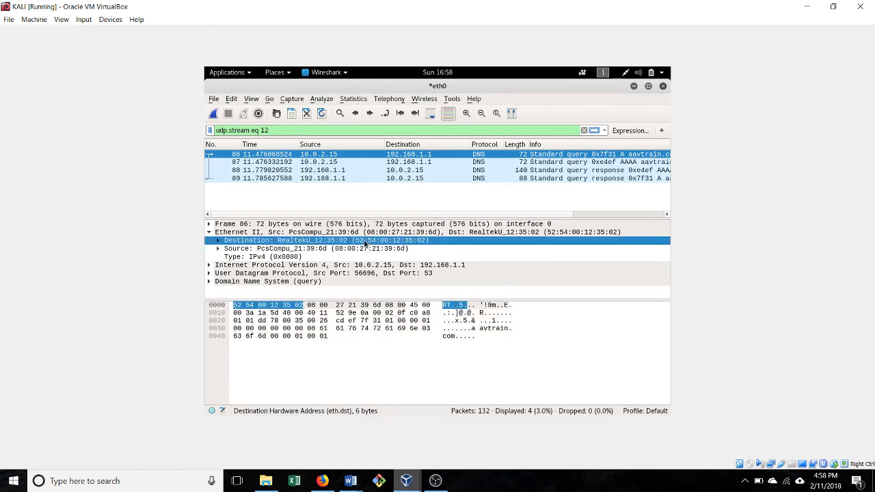
click(308, 249)
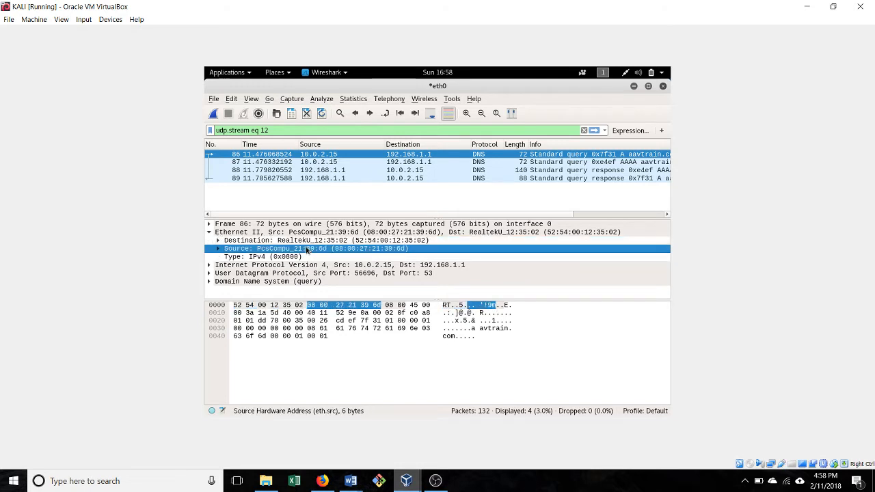
click(210, 233)
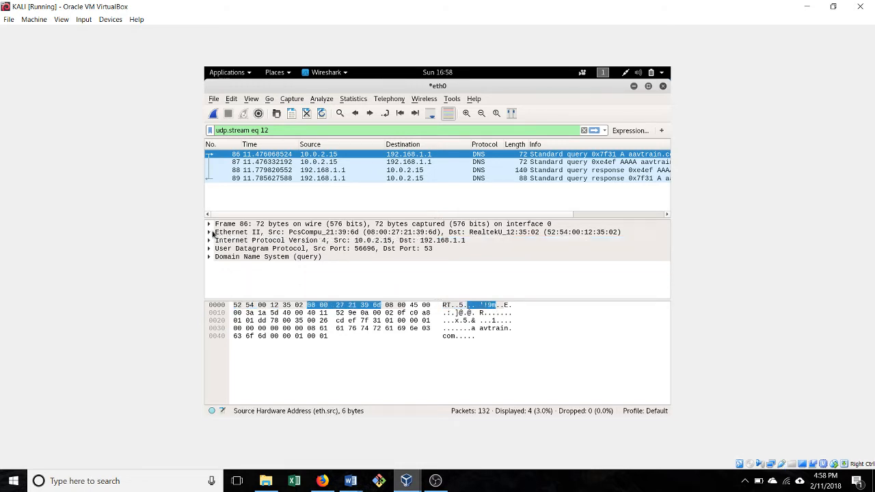
- Expand the Internet Protocol Version 4 header, examine its fields including the source address, and collapse it
click(209, 240)
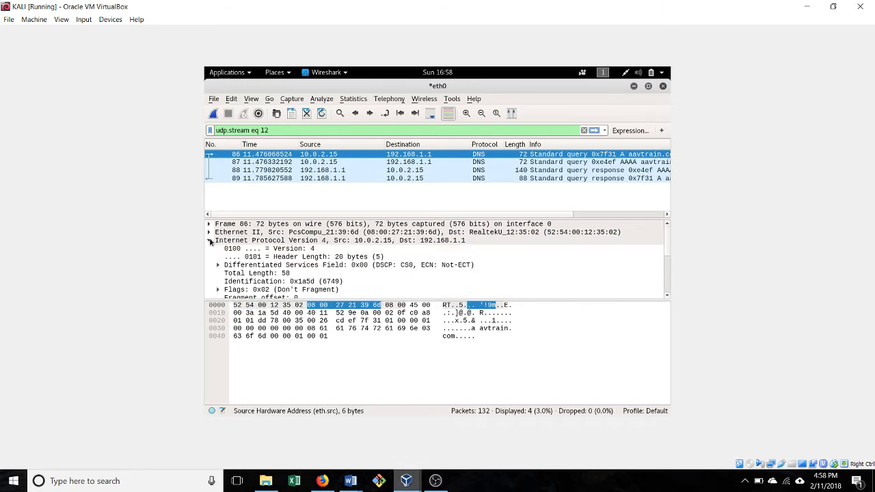
scroll(267, 256, down, 1)
scroll(301, 247, up, 1)
scroll(304, 274, down, 1)
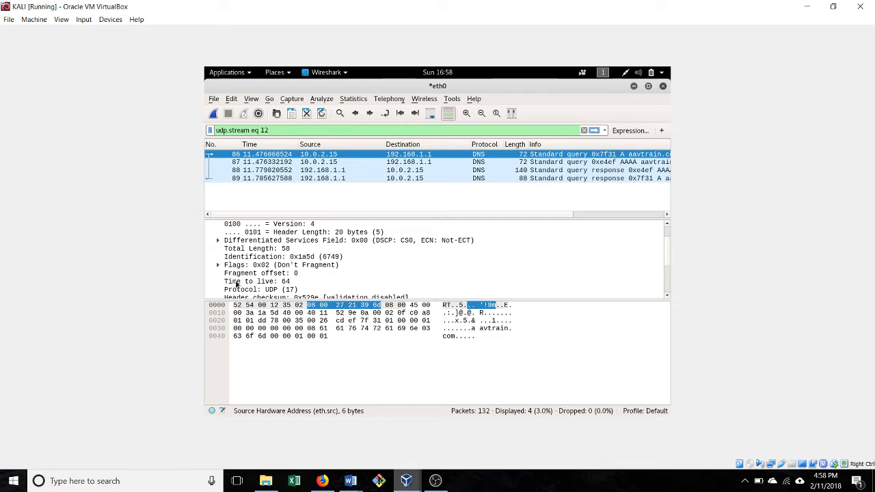
scroll(257, 290, down, 1)
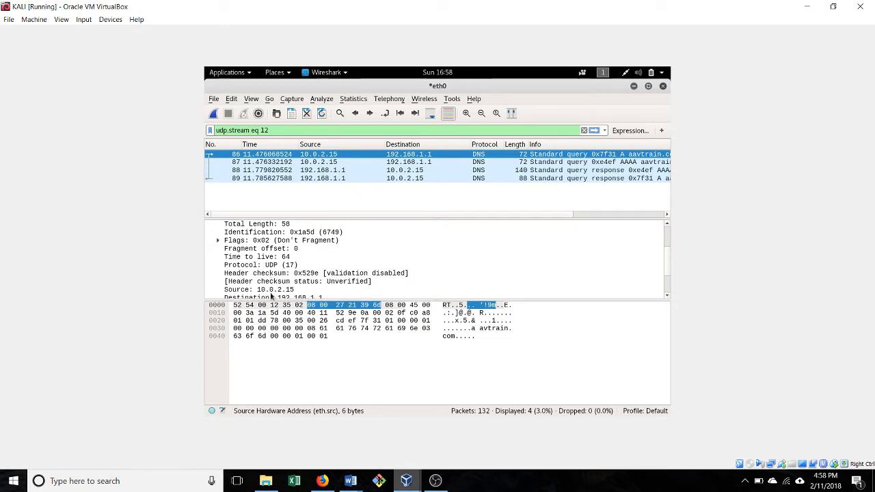
click(272, 290)
scroll(281, 273, down, 1)
scroll(281, 273, down, 1)
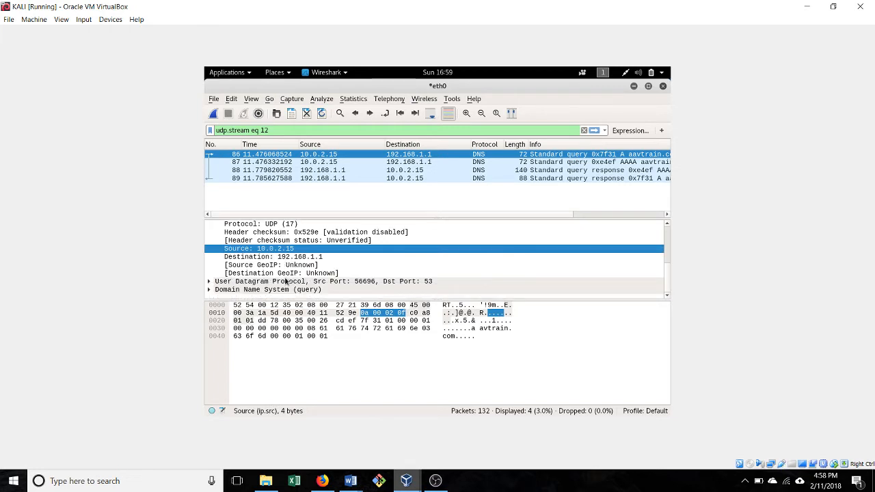
scroll(283, 277, up, 3)
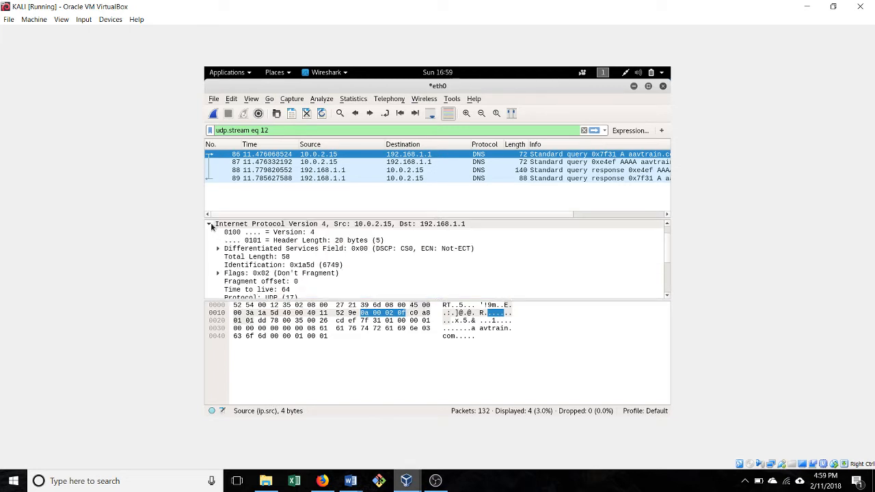
click(210, 224)
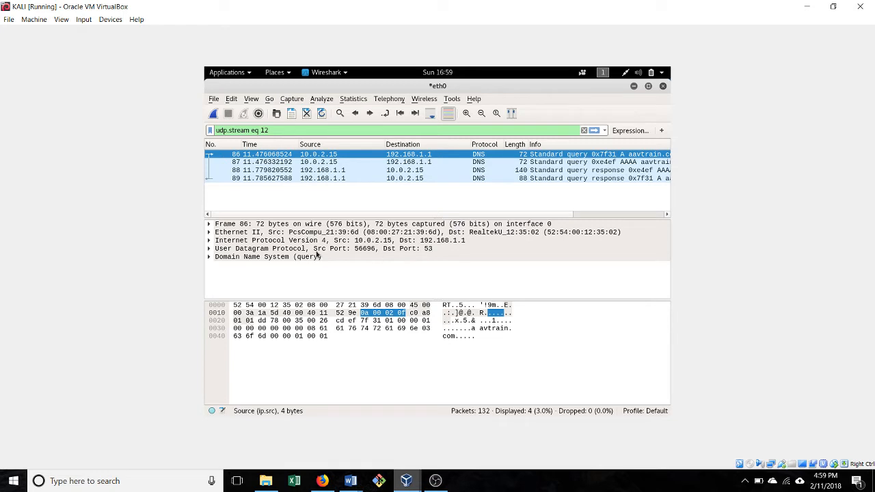
- Expand the User Datagram Protocol header, check its ports, length and checksum, and collapse it
click(208, 249)
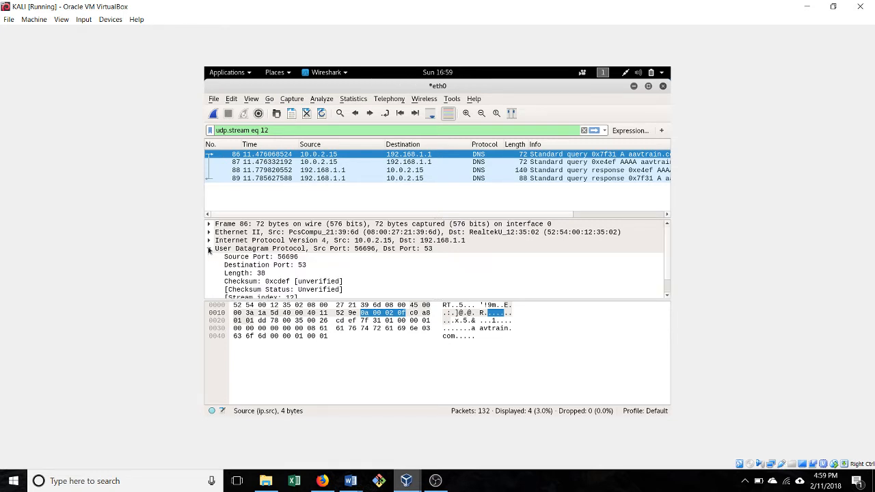
scroll(237, 267, down, 1)
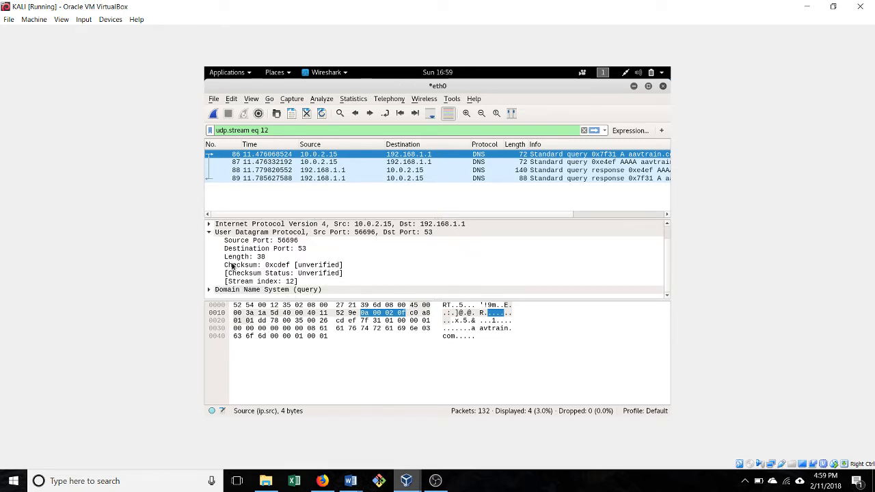
click(210, 233)
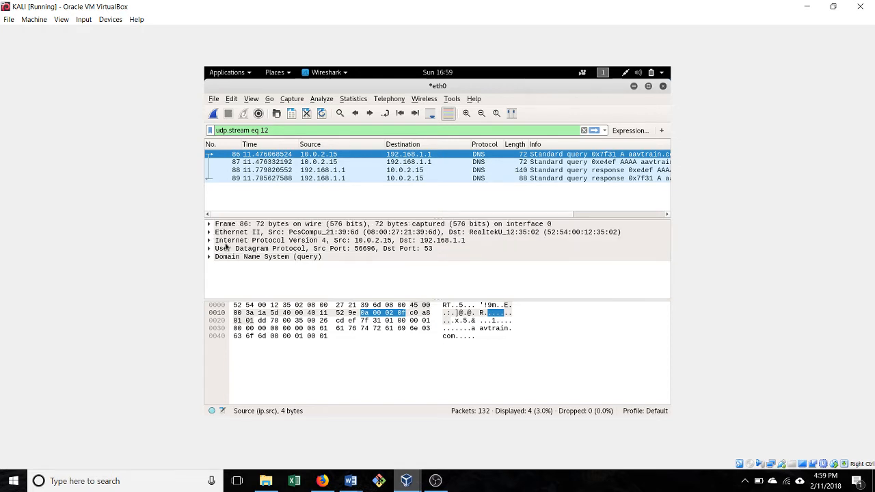
- Expand the Domain Name System query of packet 86, inspect its Queries record for aavtrain.com including name, type and class, and collapse the layer
click(209, 257)
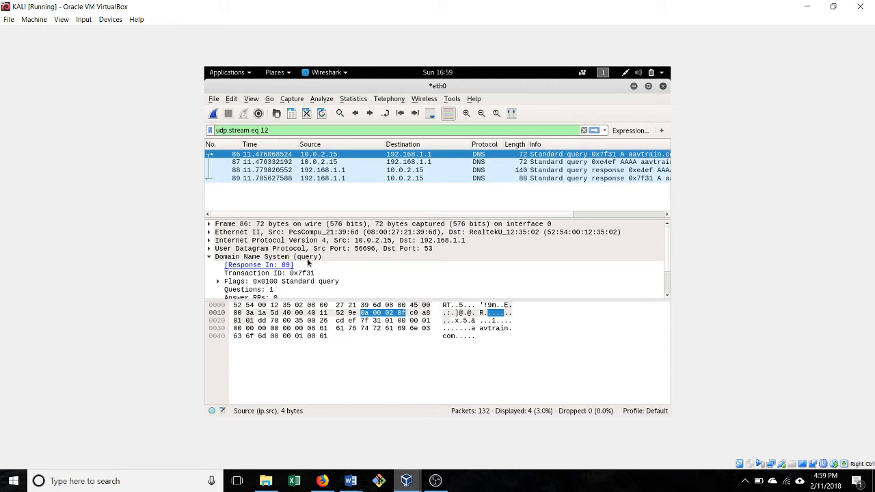
click(308, 178)
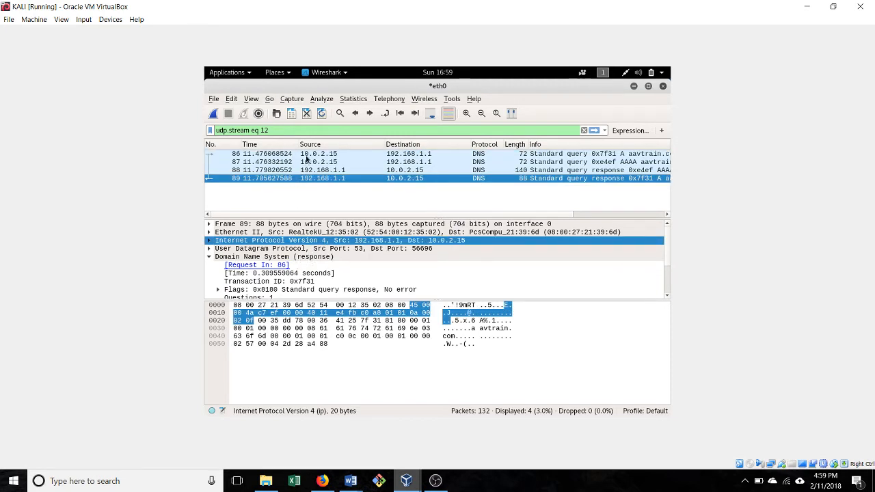
click(306, 155)
scroll(309, 256, down, 2)
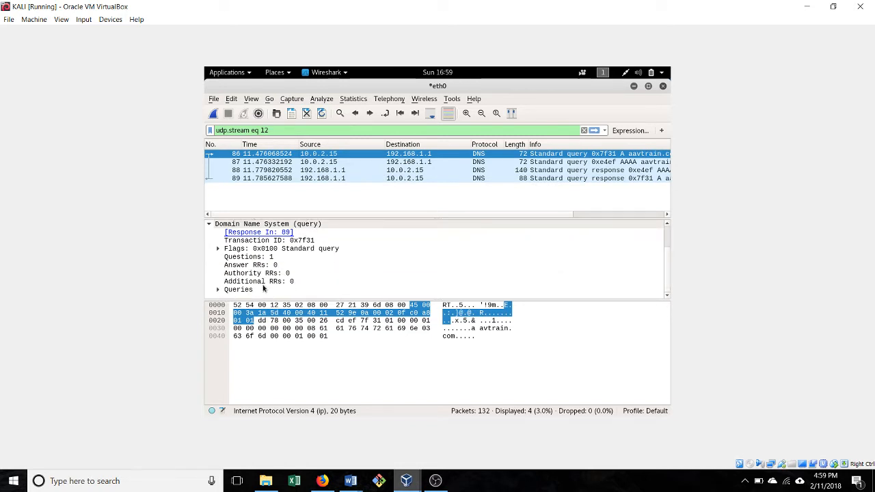
click(218, 289)
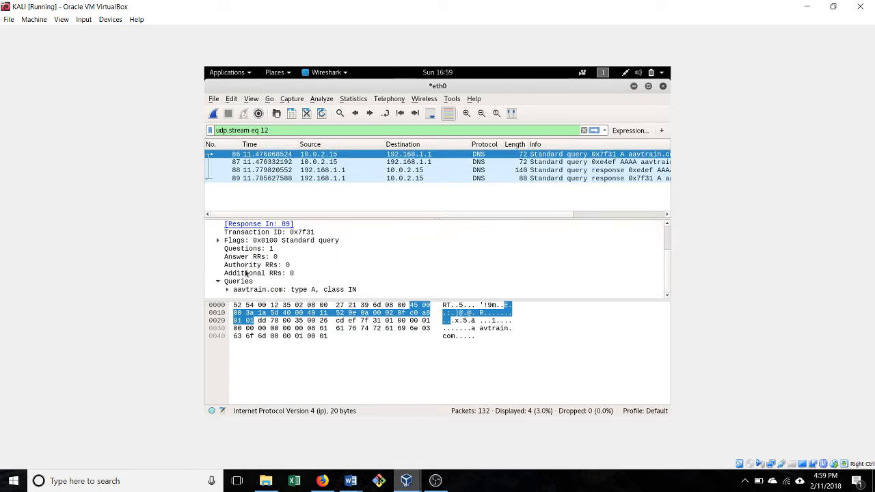
click(226, 290)
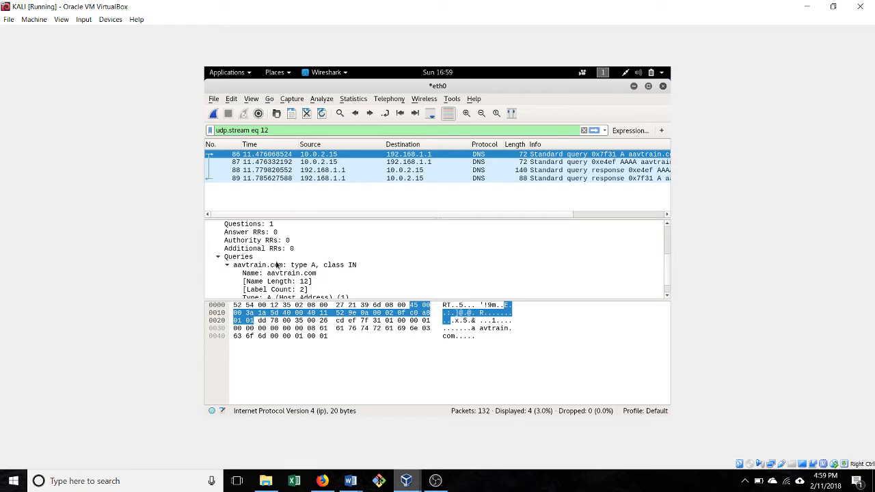
scroll(286, 274, down, 1)
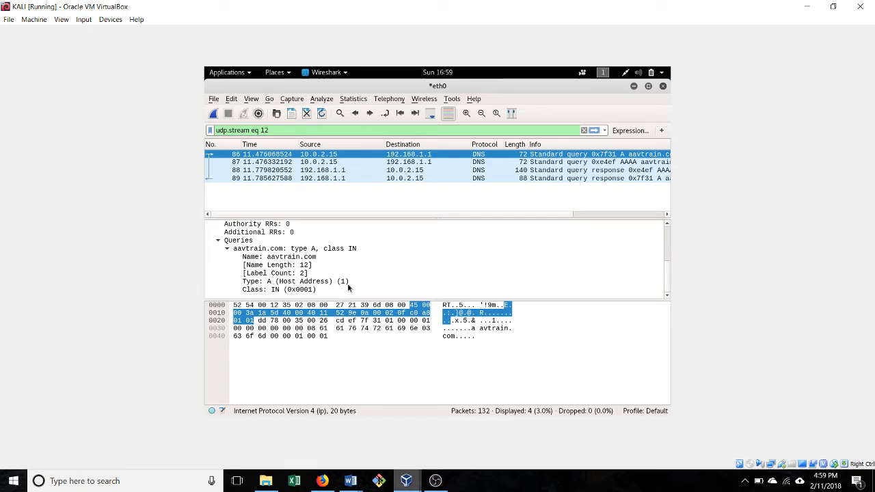
scroll(262, 275, up, 4)
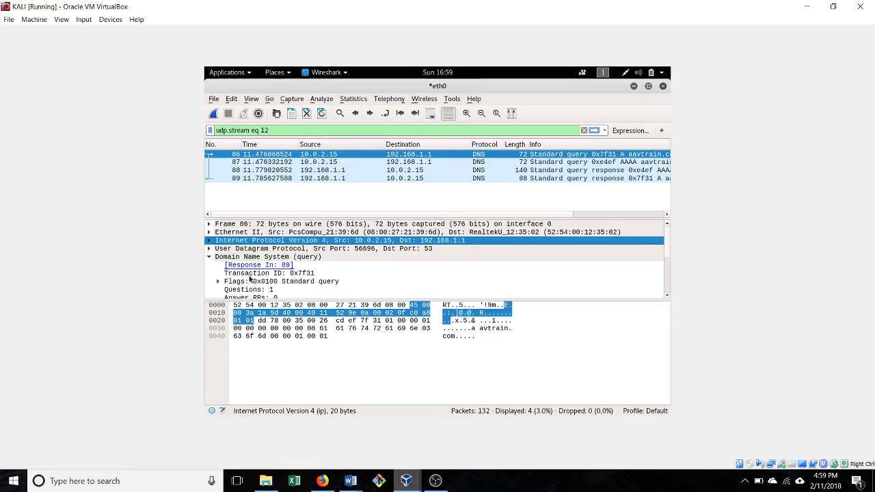
click(213, 259)
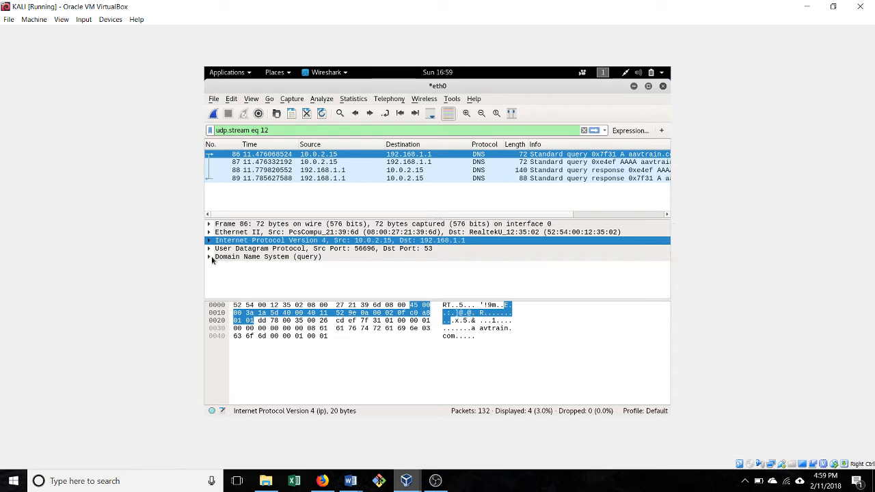
- Select response packet 89, expand its Domain Name System layer, and examine the aavtrain.com record under Answers, including its address
click(279, 179)
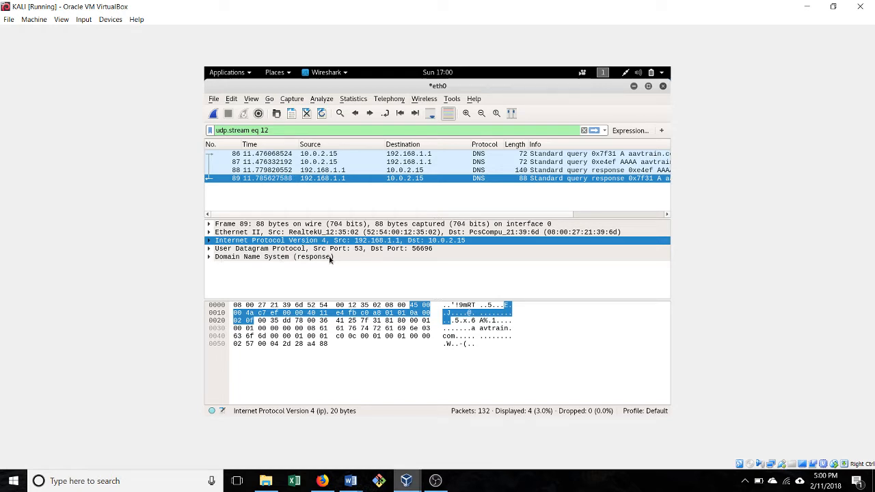
click(210, 257)
scroll(247, 274, down, 2)
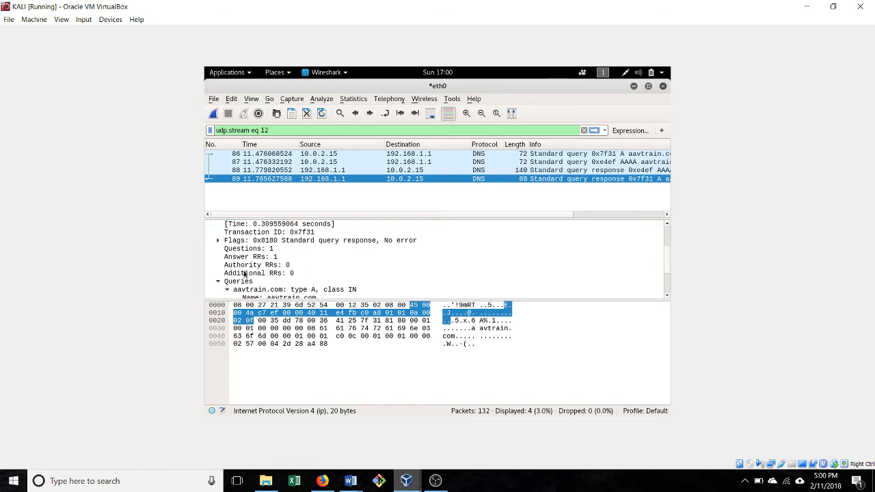
scroll(244, 273, down, 2)
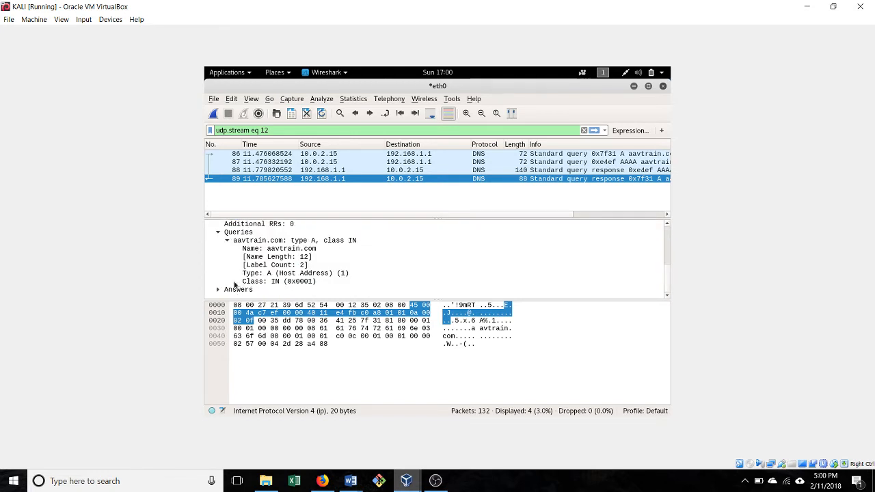
click(219, 233)
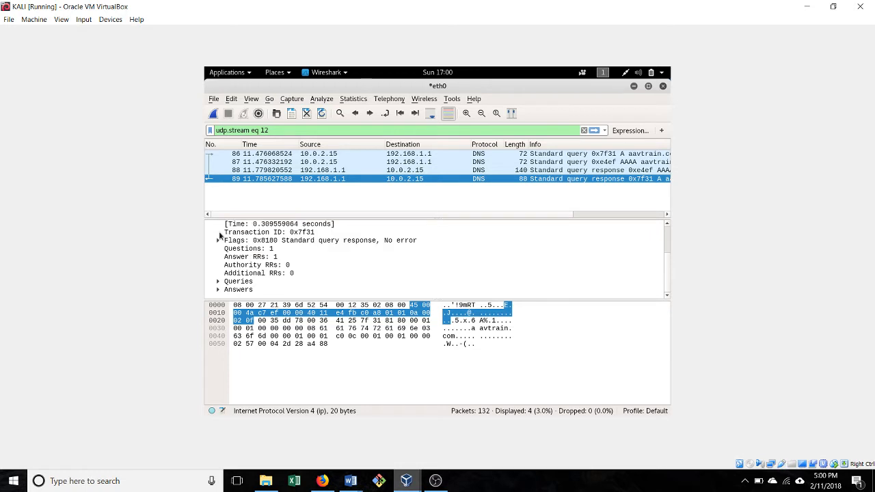
click(219, 290)
scroll(251, 283, down, 1)
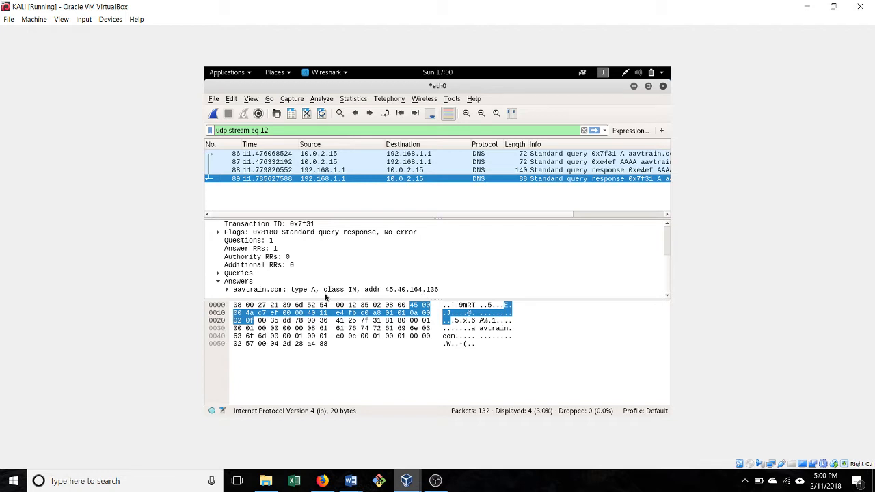
click(227, 290)
scroll(260, 276, down, 2)
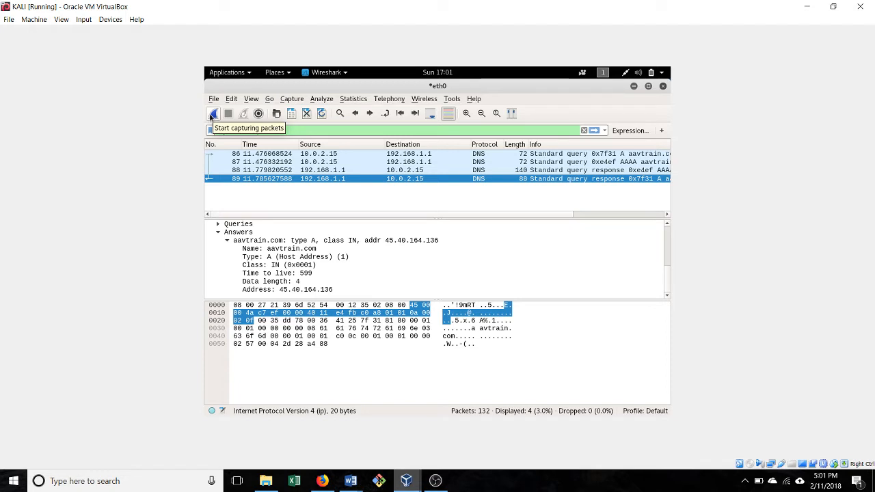
- Start a new eth0 capture without saving the previous packets, and switch to Firefox with the aavtrain.com login page
click(212, 115)
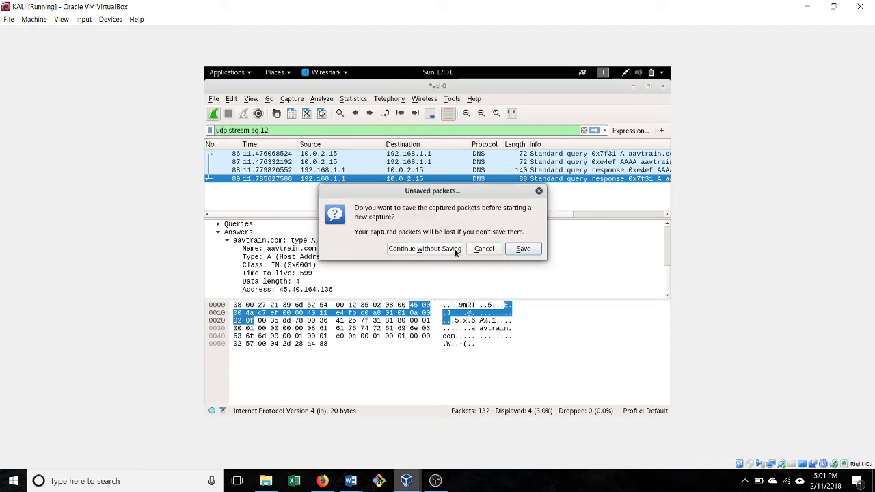
click(435, 249)
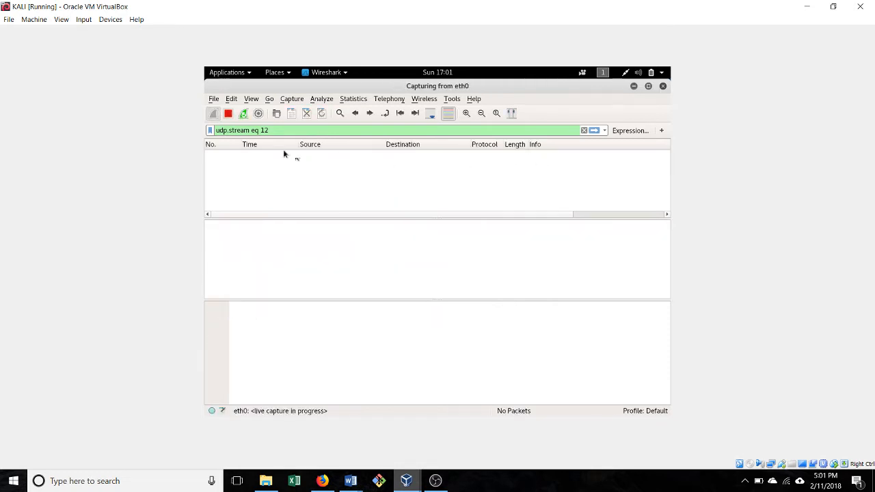
click(632, 86)
click(215, 116)
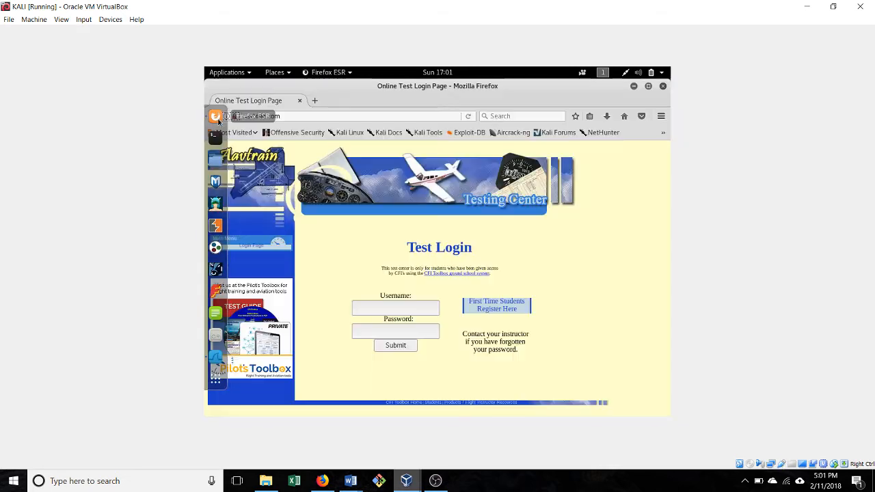
- Fill in the Test Login form with the username and account password, and submit it
click(371, 304)
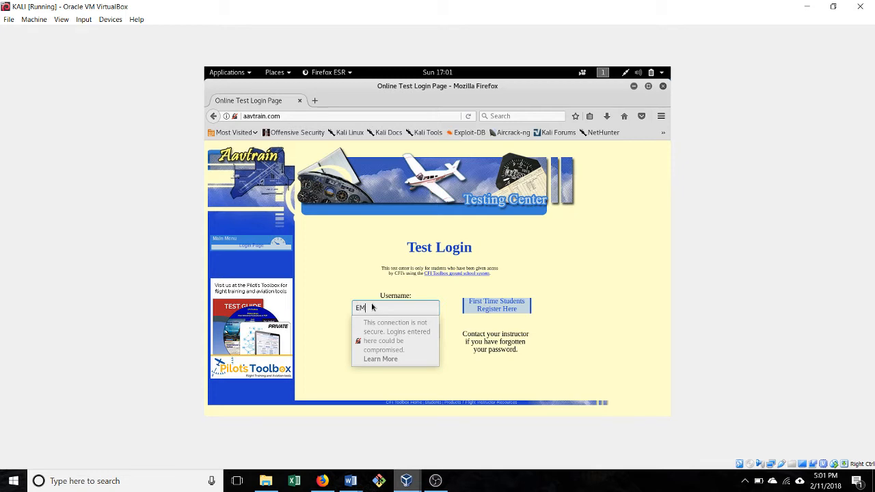
text(M)
click(375, 331)
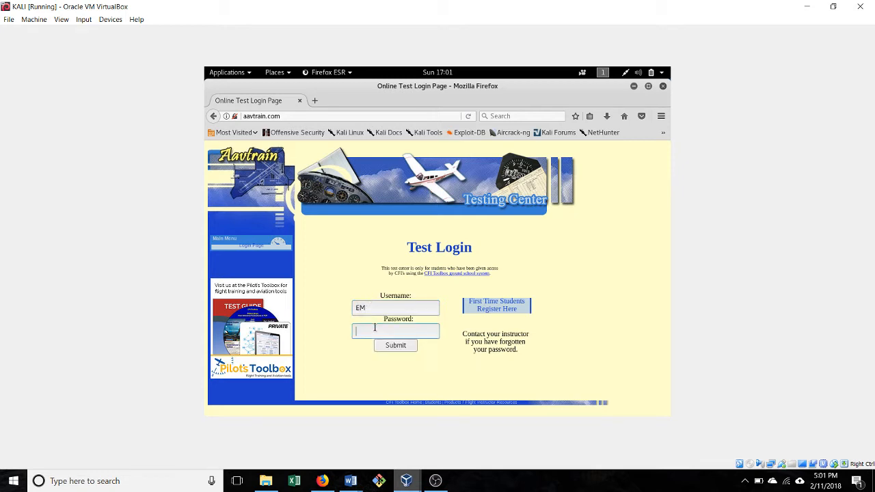
text(••)
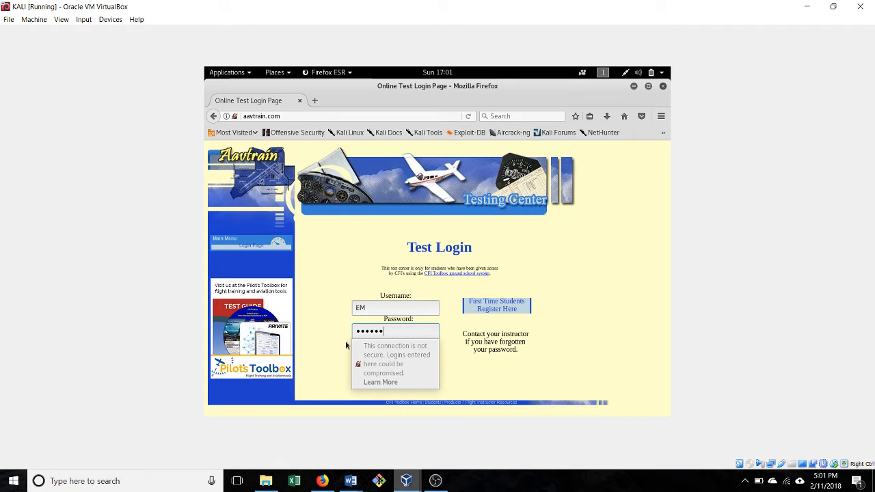
click(346, 342)
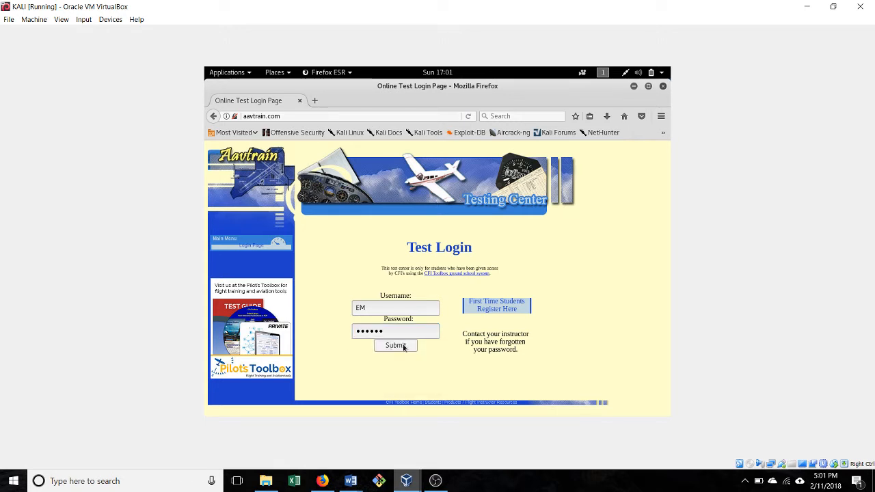
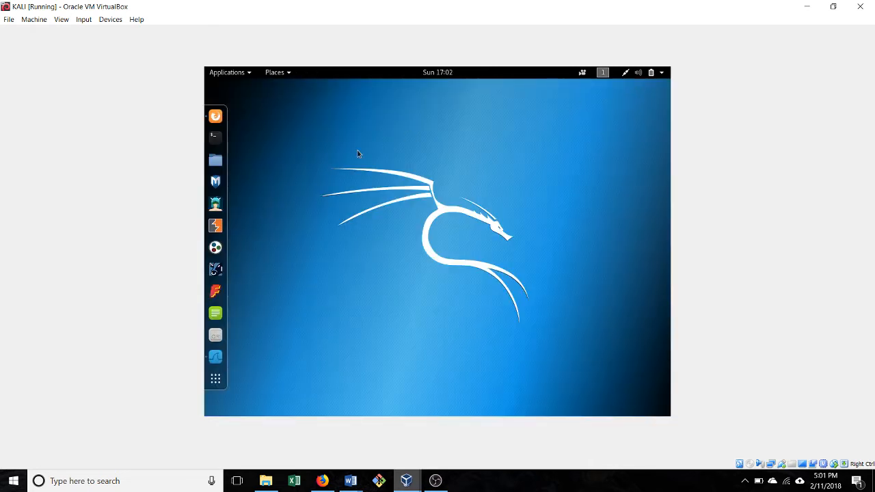
- Switch back to Wireshark, stop the eth0 capture, and clear the udp.stream display filter
click(223, 359)
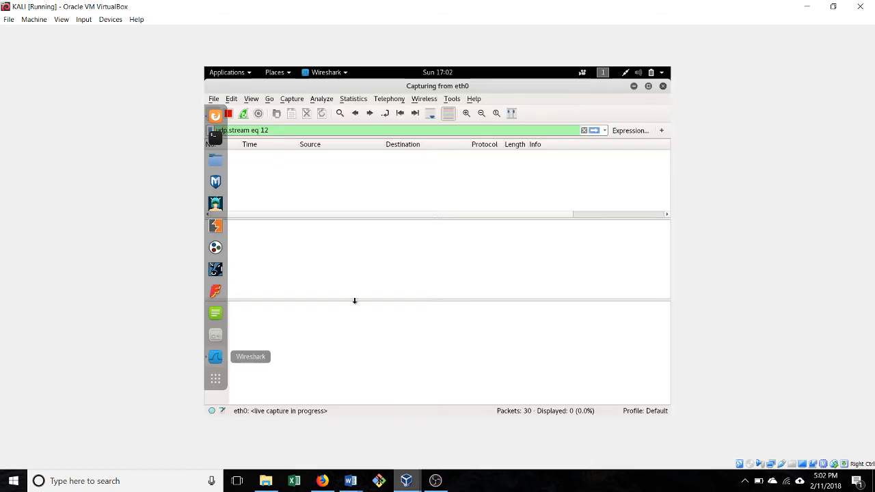
click(227, 114)
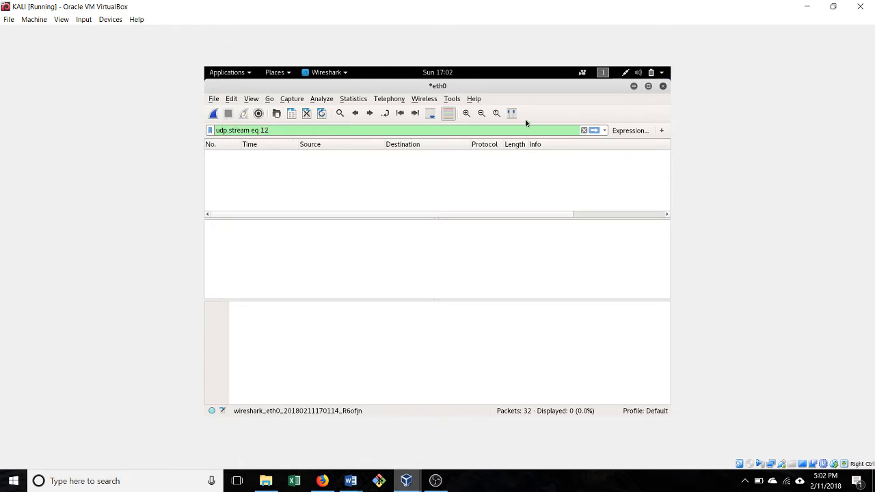
click(584, 130)
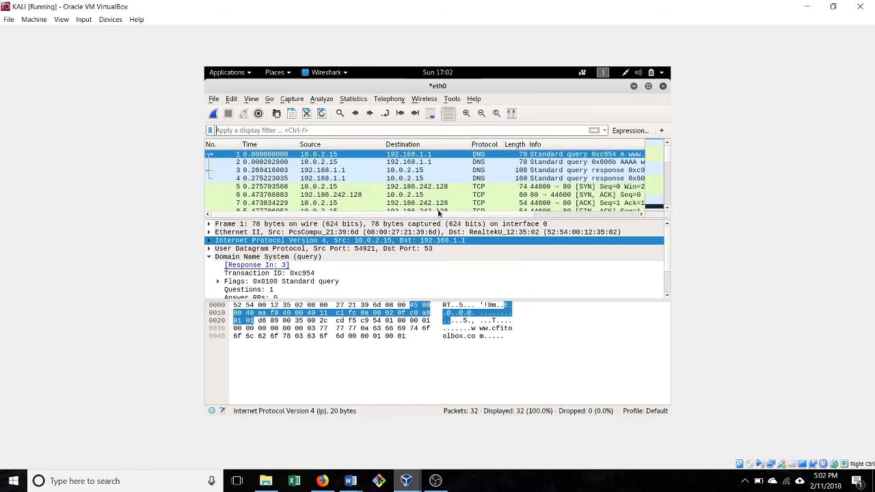
- Look through the captured packet list and apply the display filter http
scroll(480, 186, down, 3)
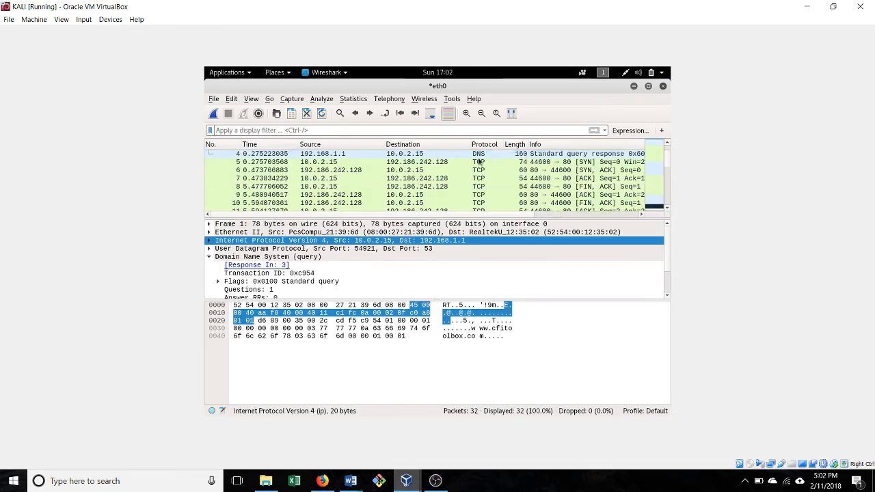
scroll(481, 186, down, 5)
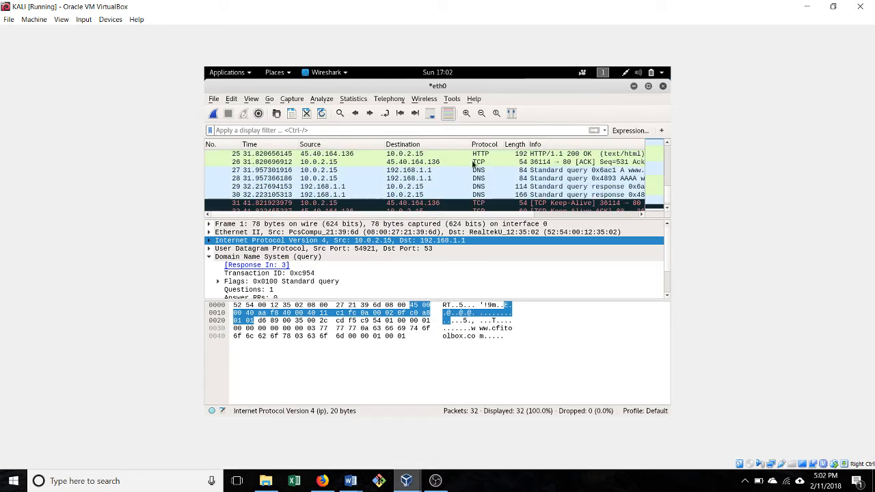
scroll(480, 186, up, 8)
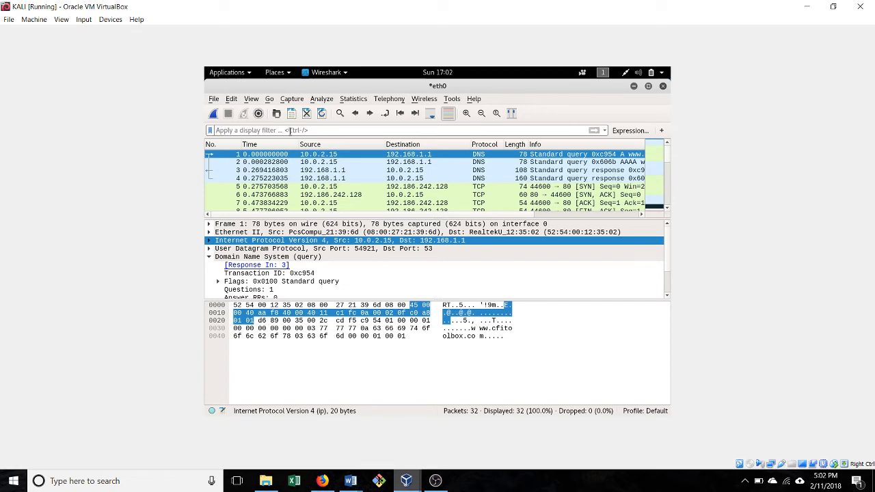
text(http)
key(Return)
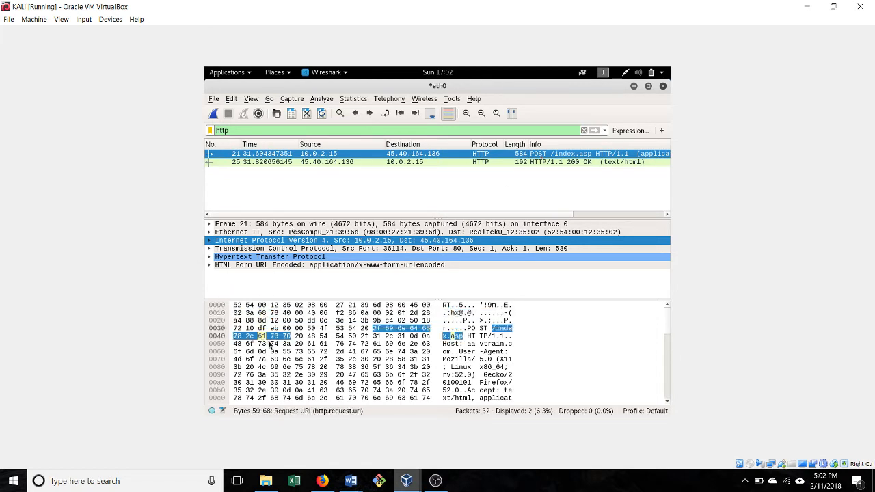
- Examine the raw bytes of the POST /index.asp packet down to the submitted form data
scroll(478, 346, down, 2)
scroll(424, 345, down, 4)
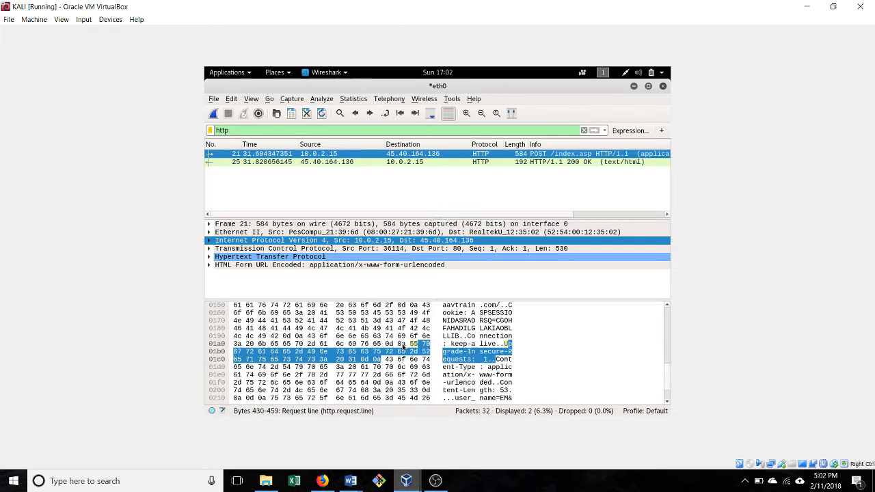
scroll(366, 357, up, 6)
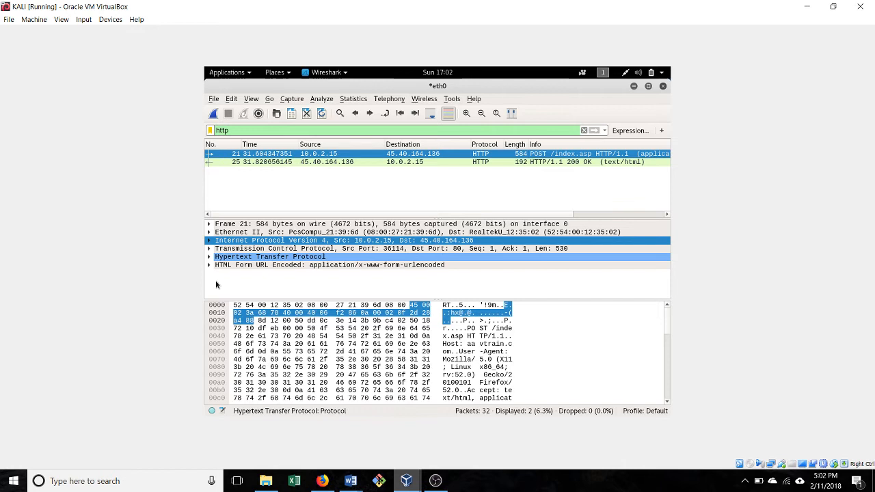
- Examine the Internet Protocol and Transmission Control Protocol details of the POST /index.asp packet, then collapse both layers
click(209, 241)
click(209, 243)
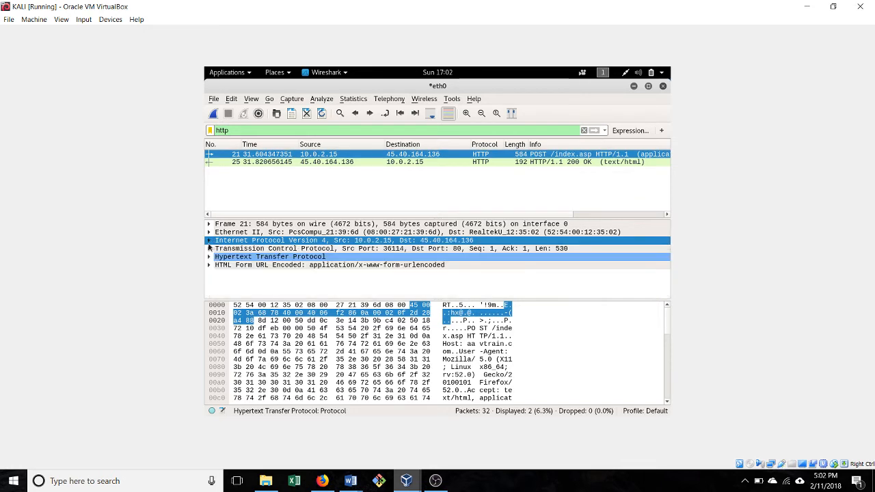
click(210, 249)
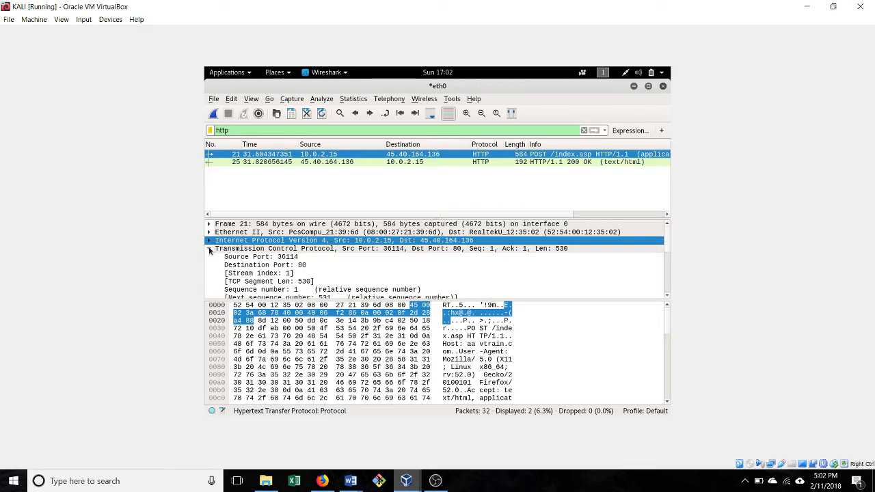
click(209, 249)
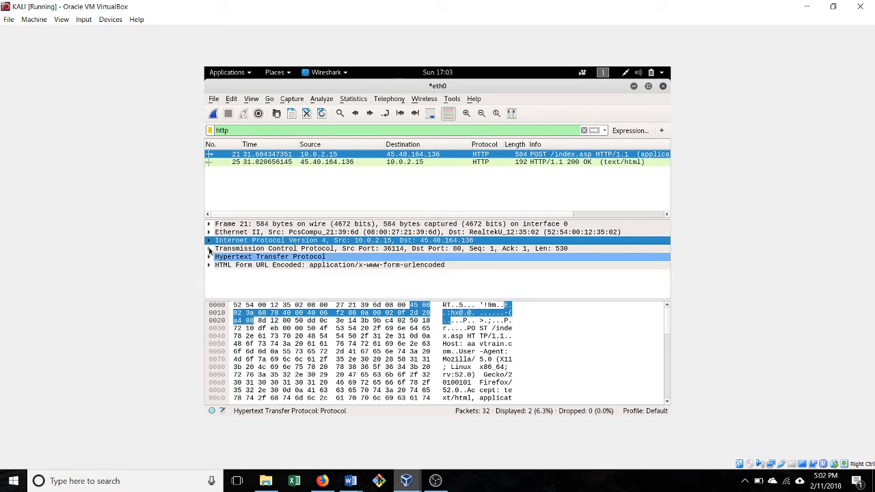
click(209, 249)
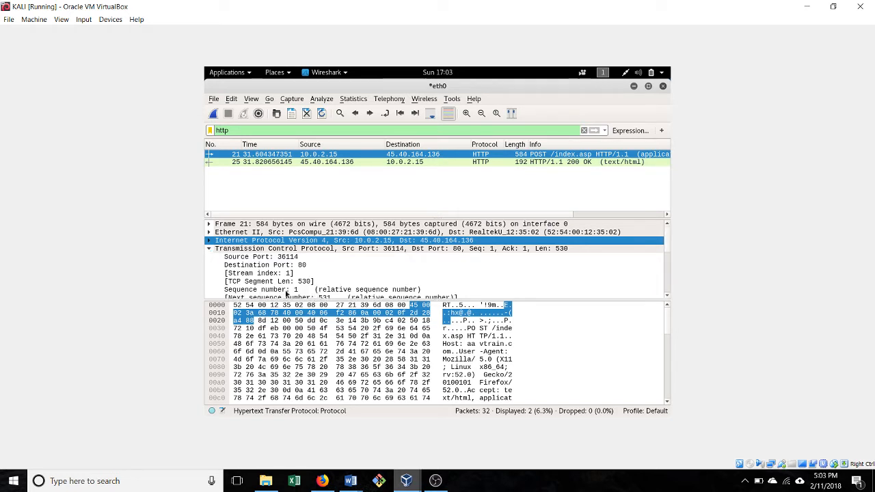
click(208, 240)
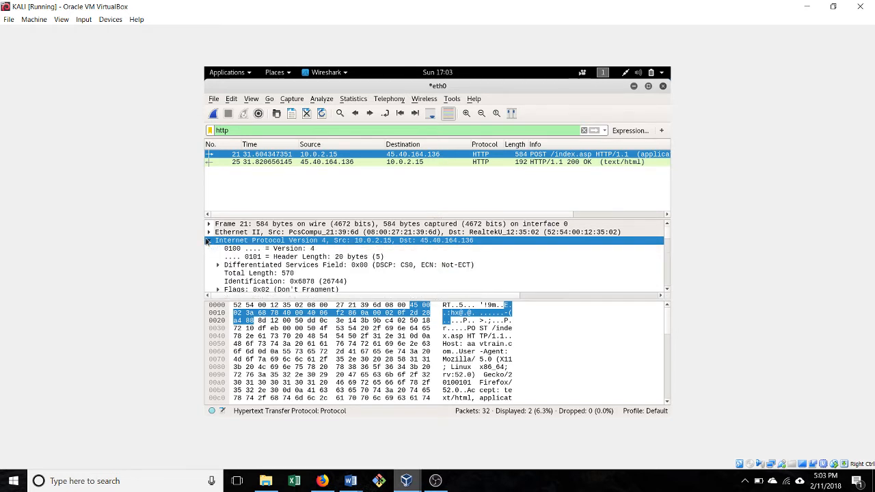
click(208, 241)
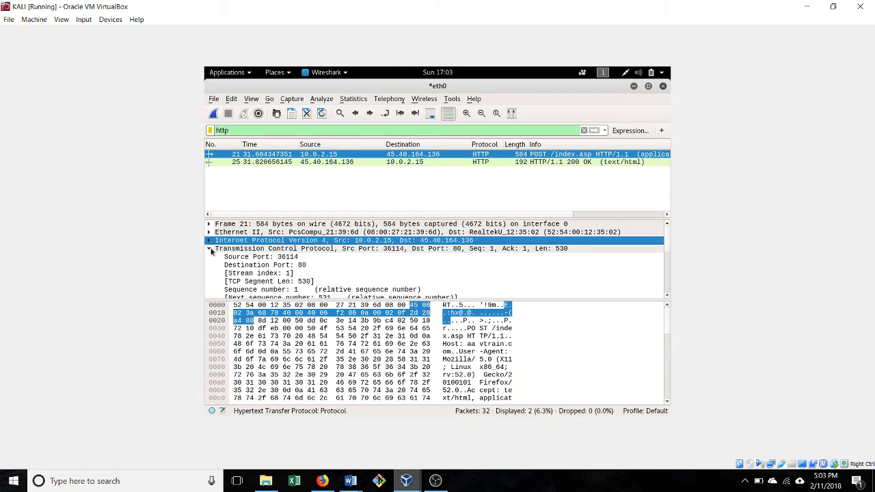
click(210, 249)
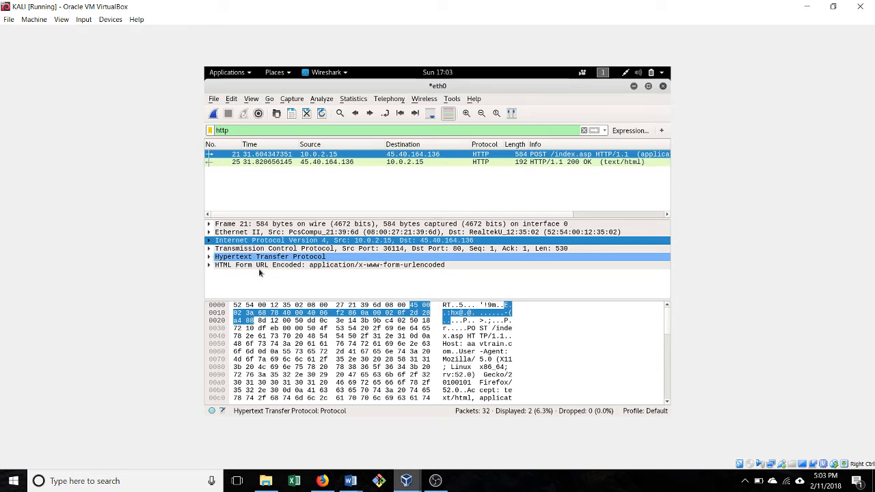
- Expand the HTML Form URL Encoded layer and inspect its user_name, password and login form items
click(216, 266)
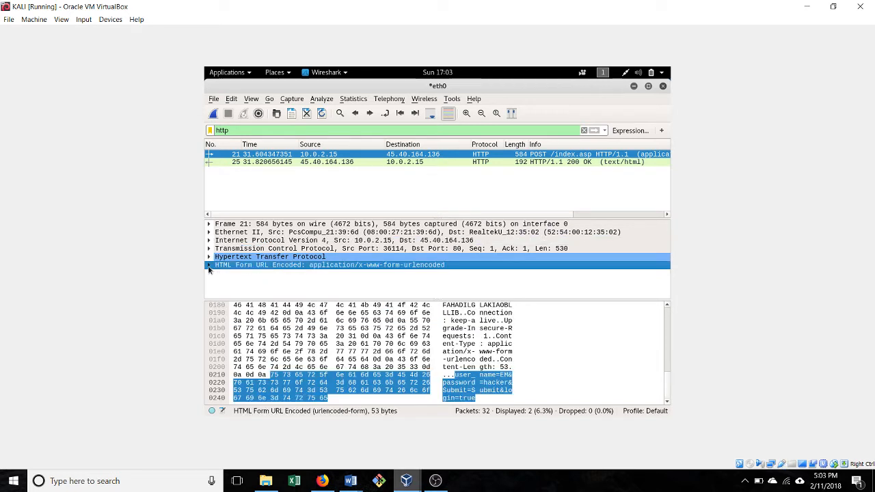
click(210, 265)
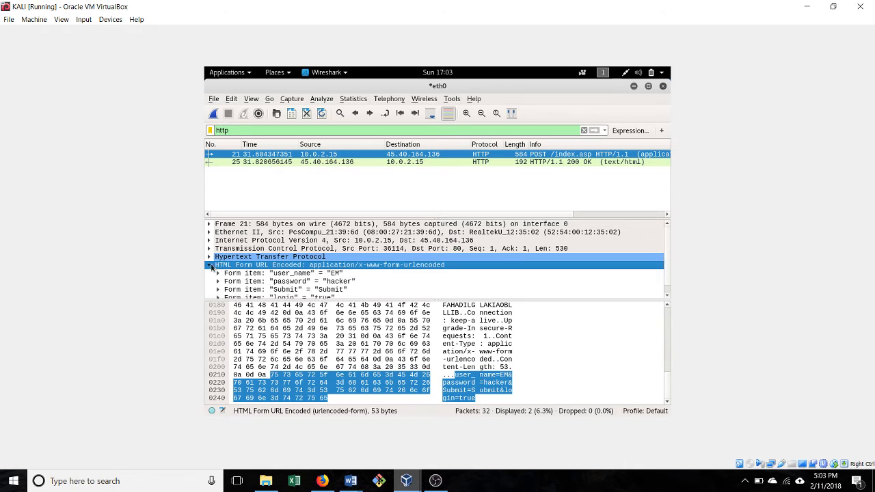
scroll(299, 233, down, 1)
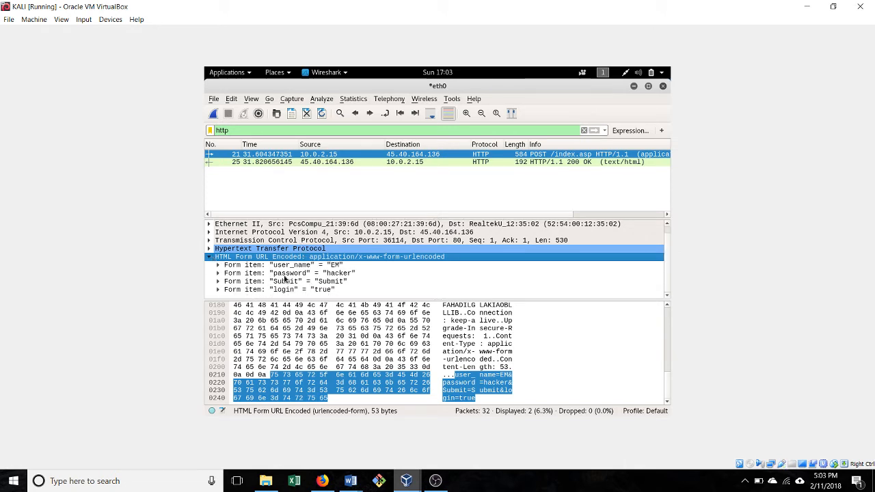
click(294, 265)
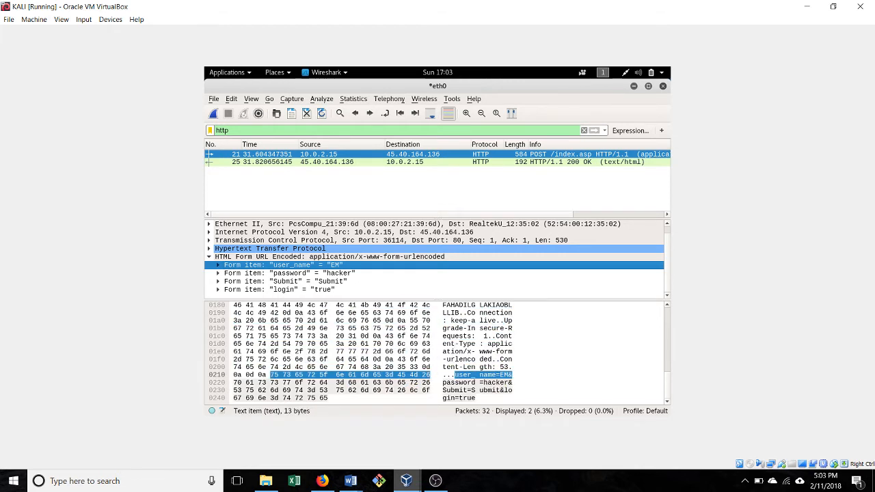
click(308, 274)
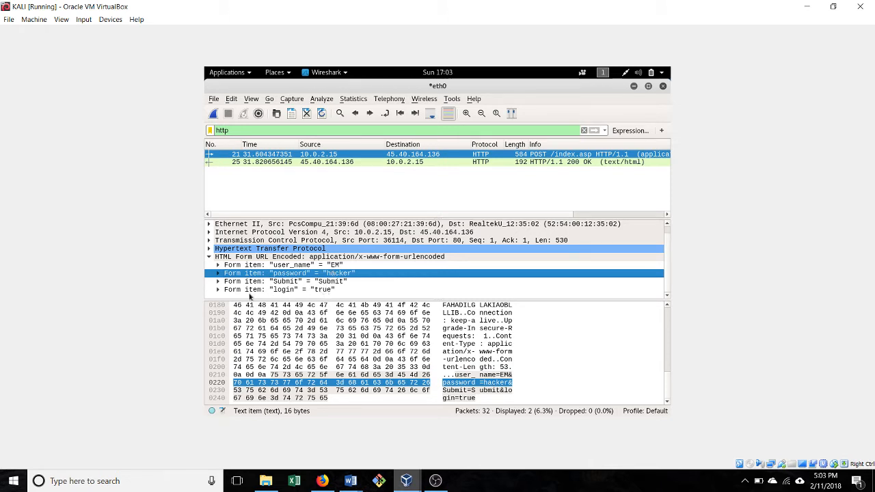
click(217, 290)
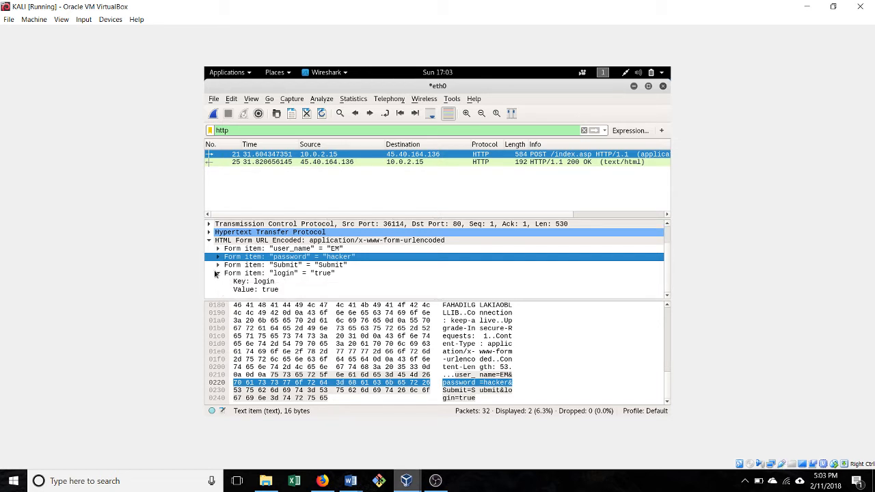
click(217, 272)
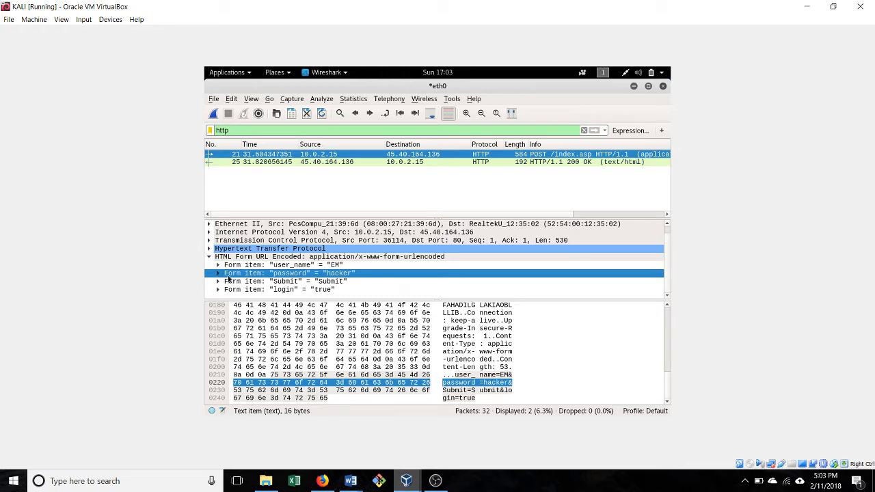
click(344, 266)
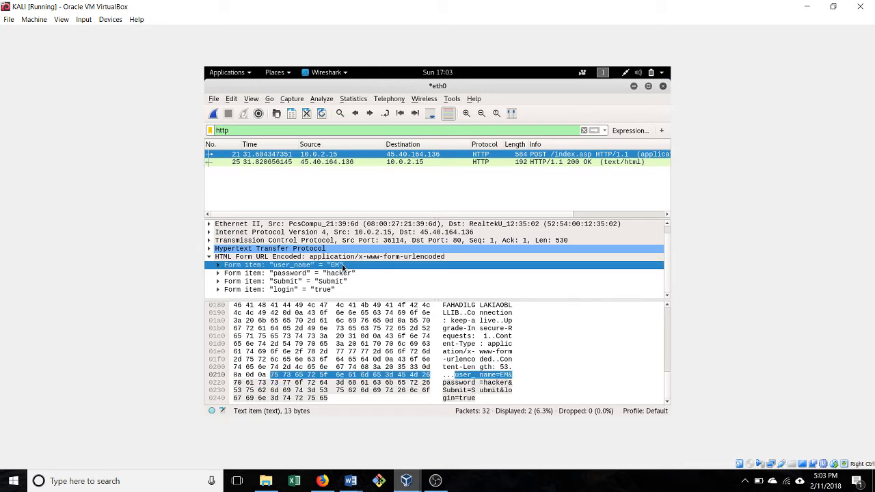
click(341, 274)
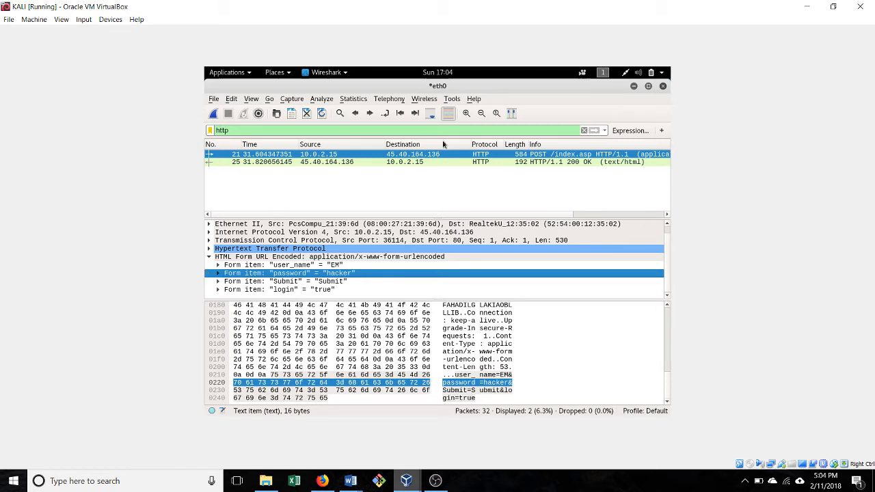
- Start a new eth0 capture without saving the previous packets, and switch to Firefox
click(212, 113)
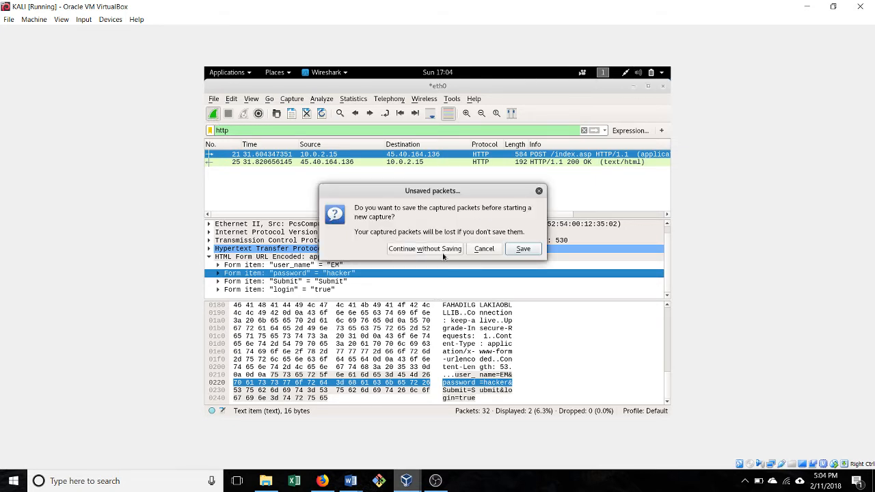
click(443, 250)
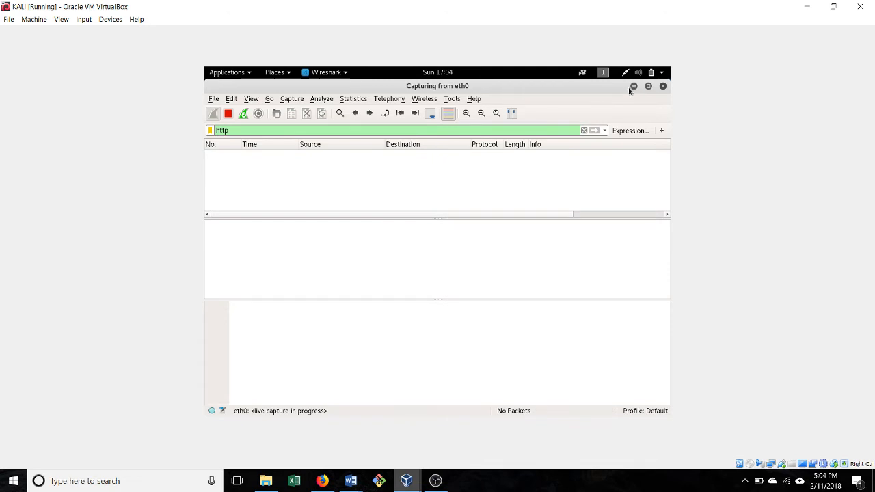
click(633, 86)
click(215, 116)
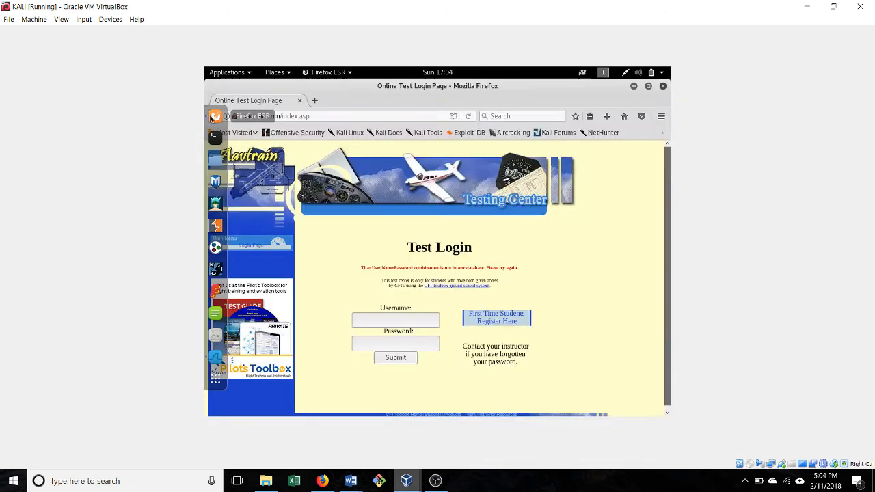
- Replace the aavtrain.com address with facebook.com/ and load the page
click(324, 116)
drag(323, 116, 245, 116)
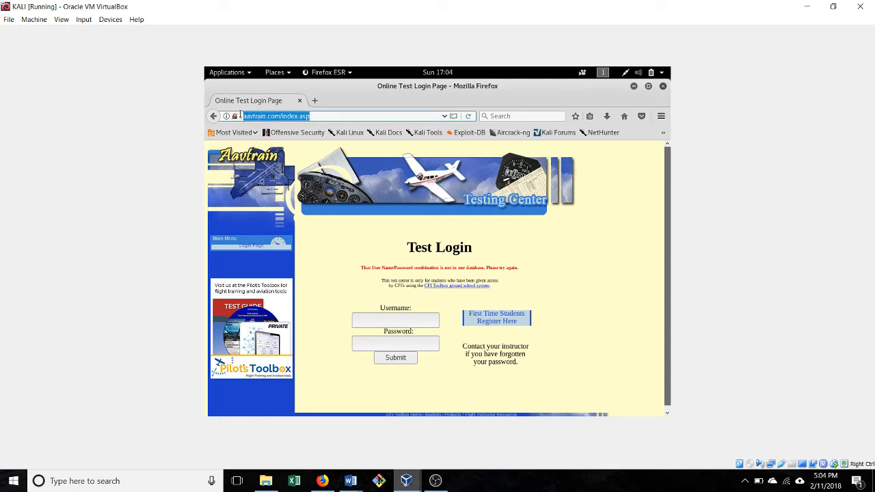
text(facebook.com/)
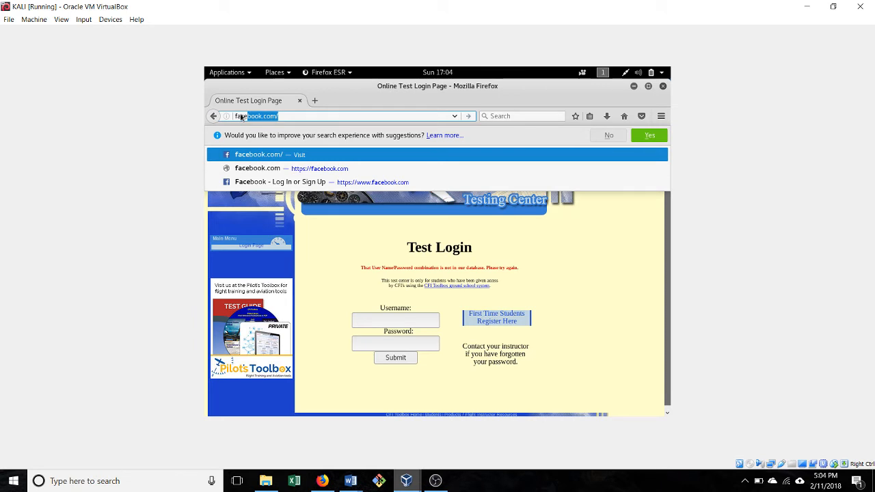
key(Return)
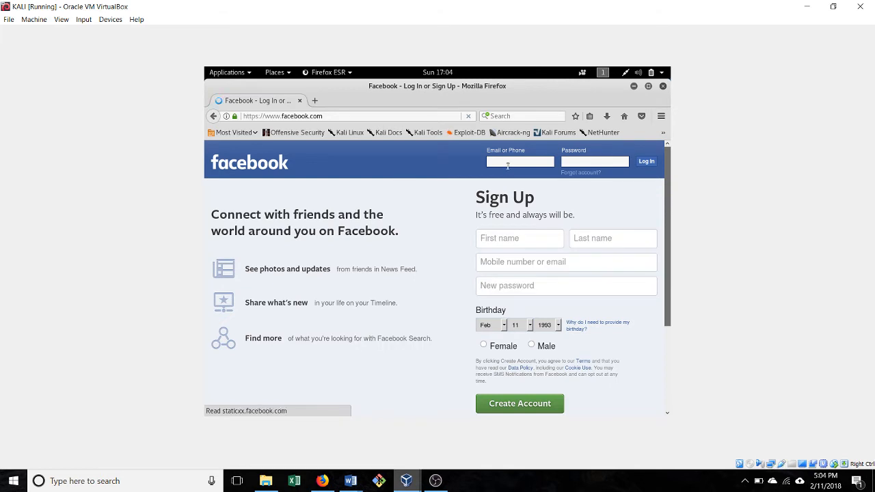
- Log in to Facebook with the suggested e-mail address and the account password, and dismiss the offer to remember the login
click(507, 165)
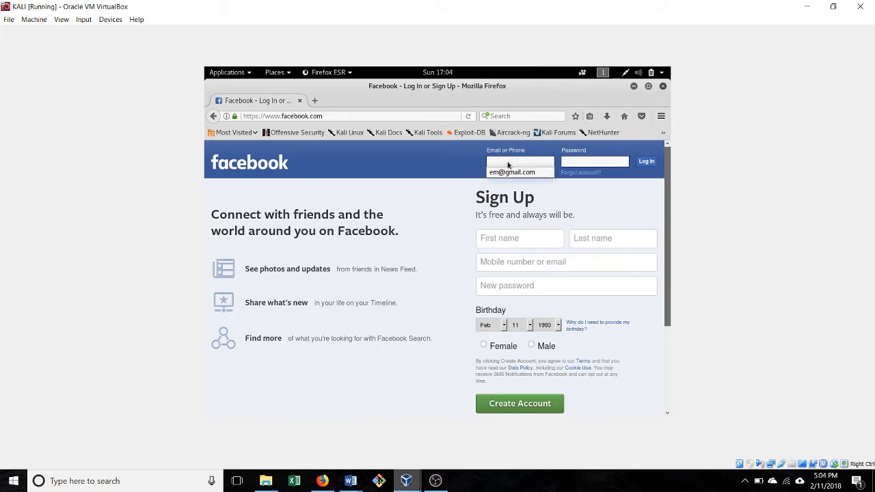
click(511, 172)
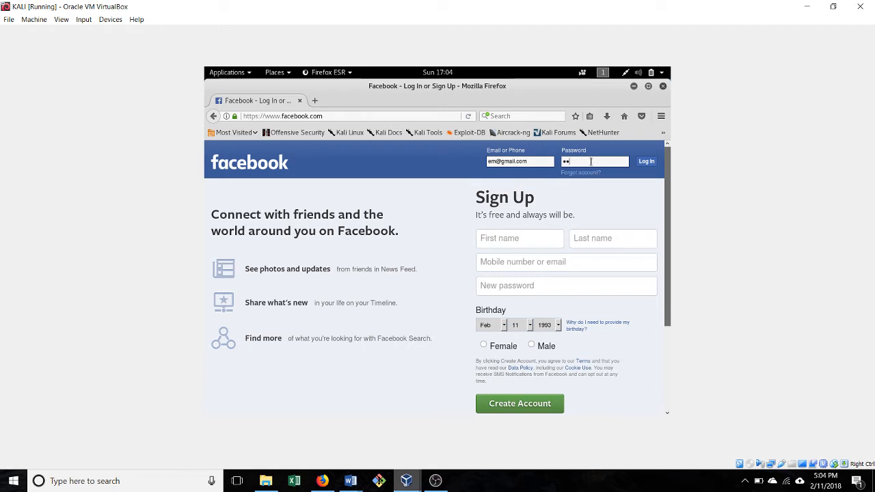
text(********)
click(646, 161)
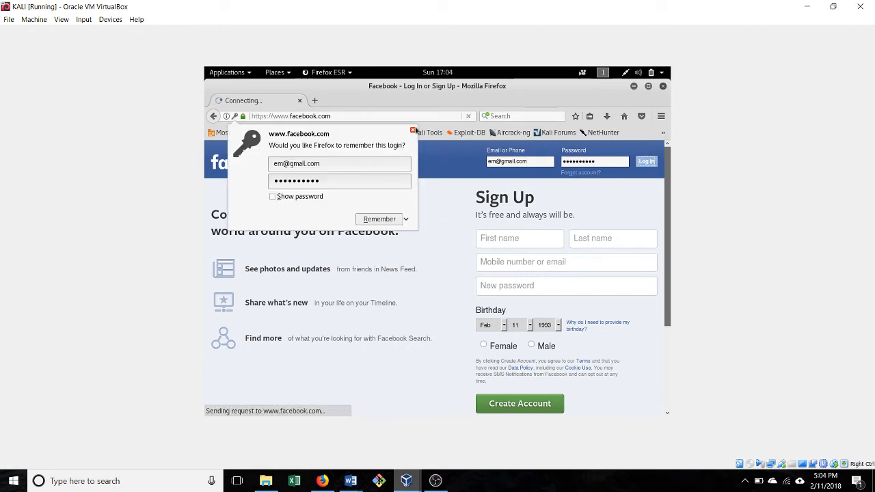
click(413, 129)
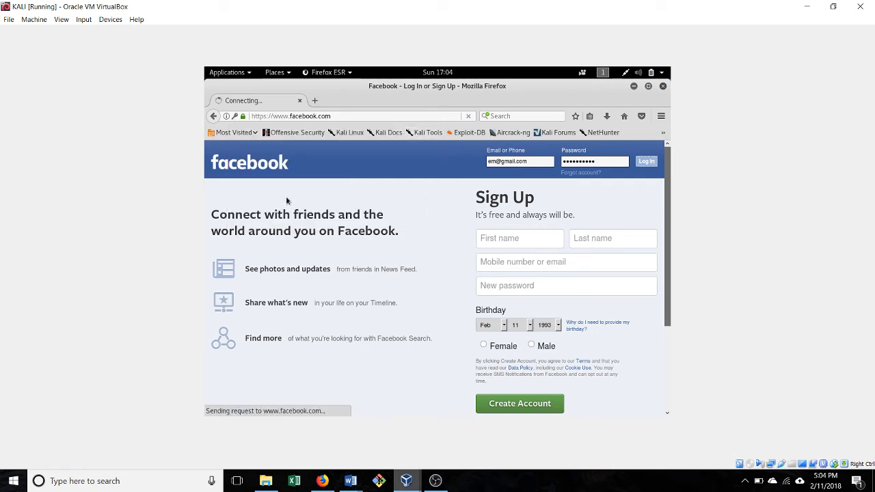
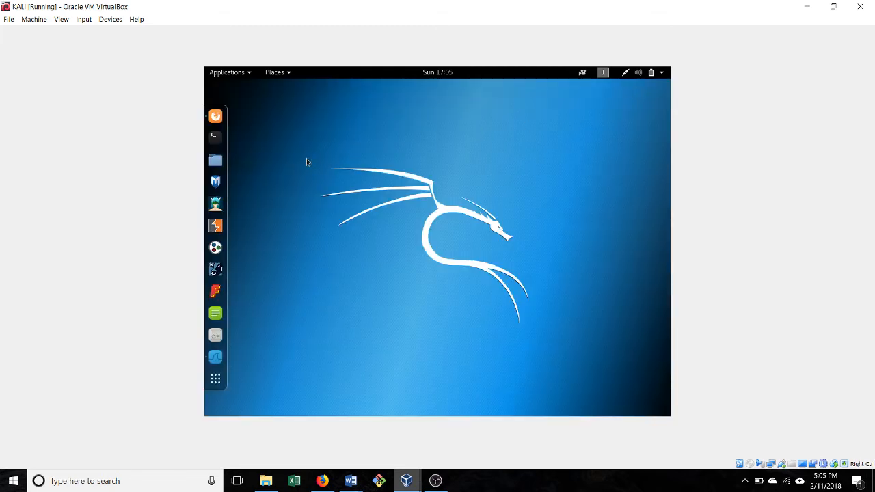
- Switch back to Wireshark, stop the eth0 capture, and remove the http display filter
click(216, 356)
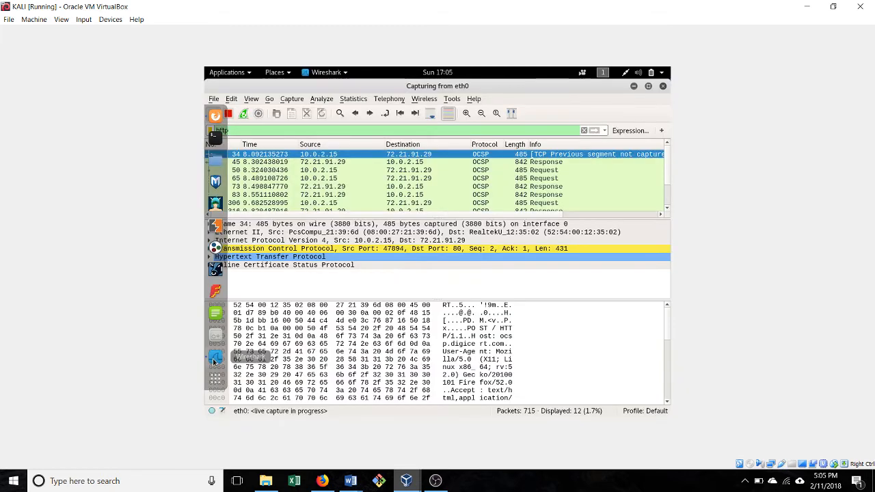
click(228, 113)
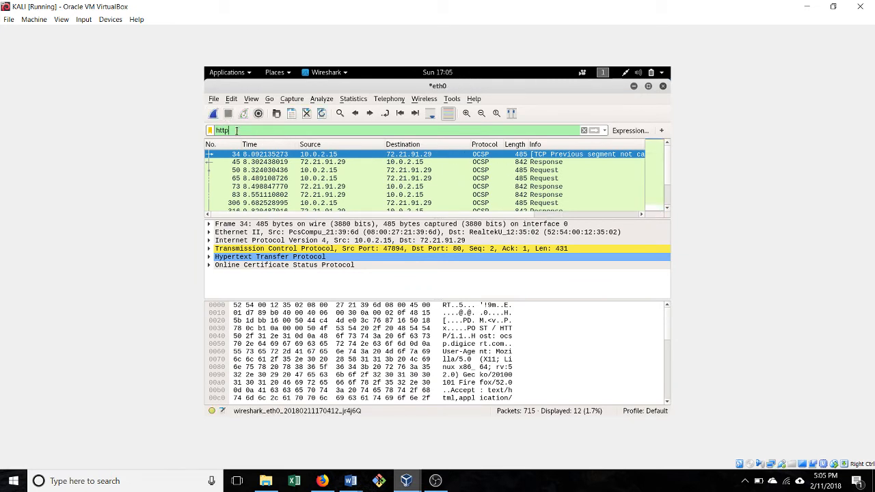
drag(236, 129, 208, 137)
key(BackSpace)
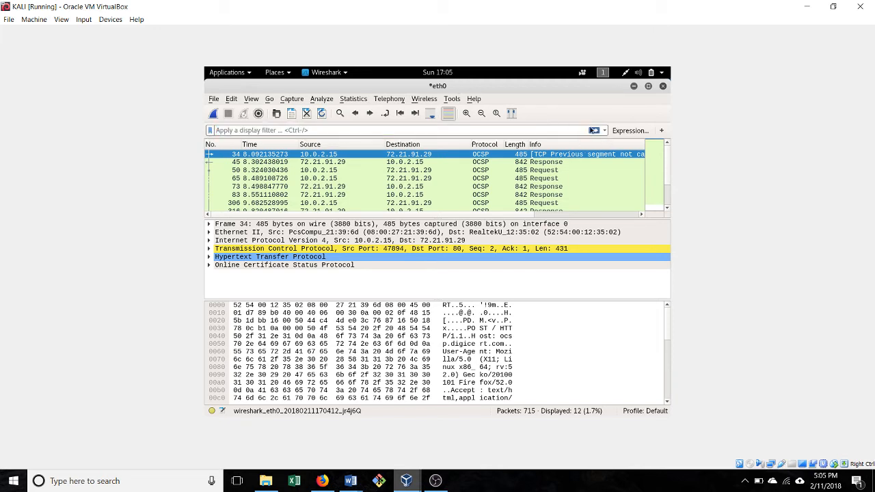
click(596, 131)
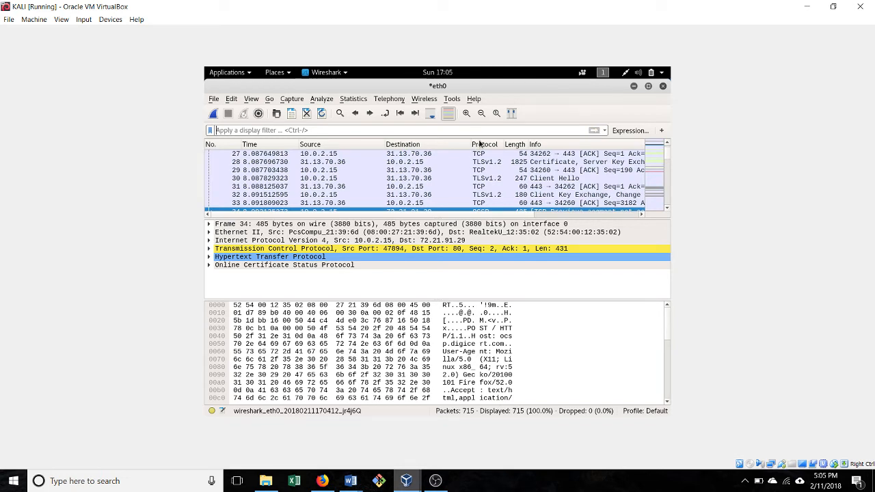
- Look through the unfiltered packet list, and apply an http display filter to check the HTTP traffic of the Facebook session
scroll(482, 154, up, 4)
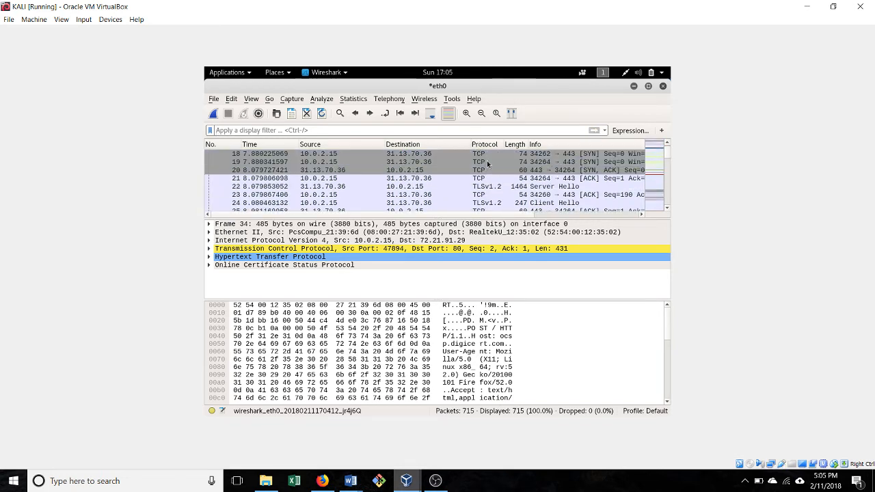
scroll(486, 163, down, 11)
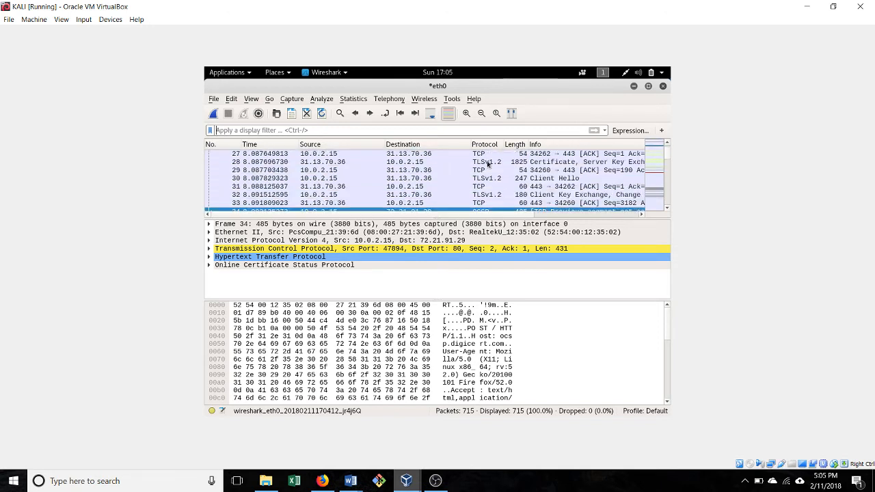
scroll(487, 163, down, 9)
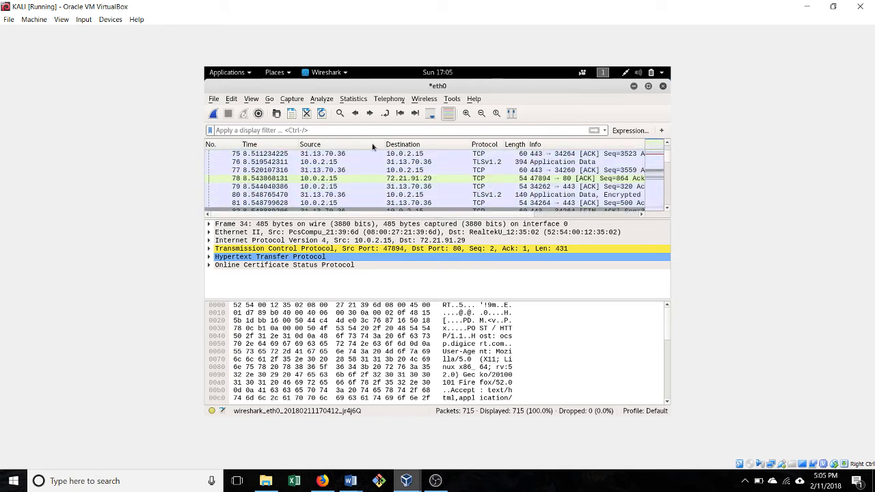
key(ctrl+slash)
text(http)
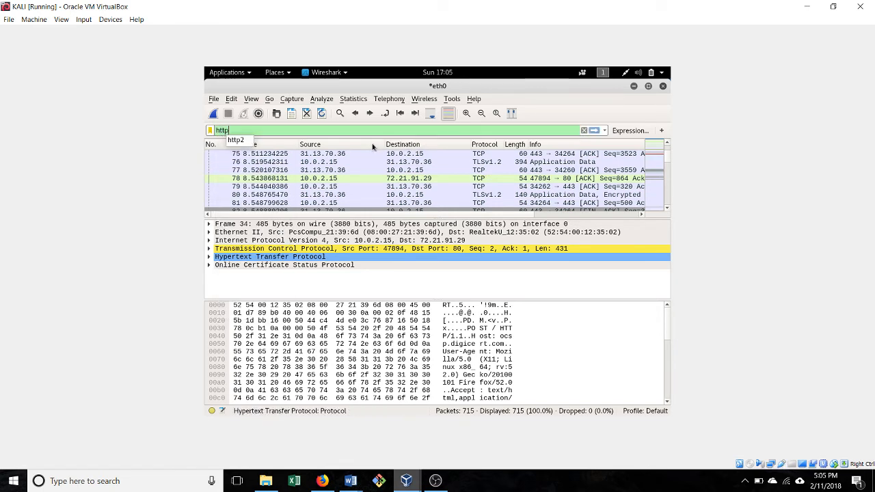
key(Return)
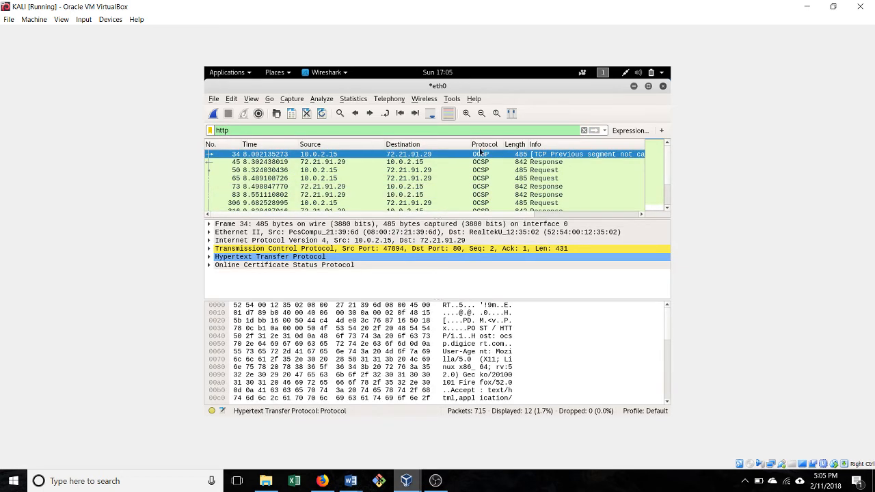
scroll(476, 170, down, 2)
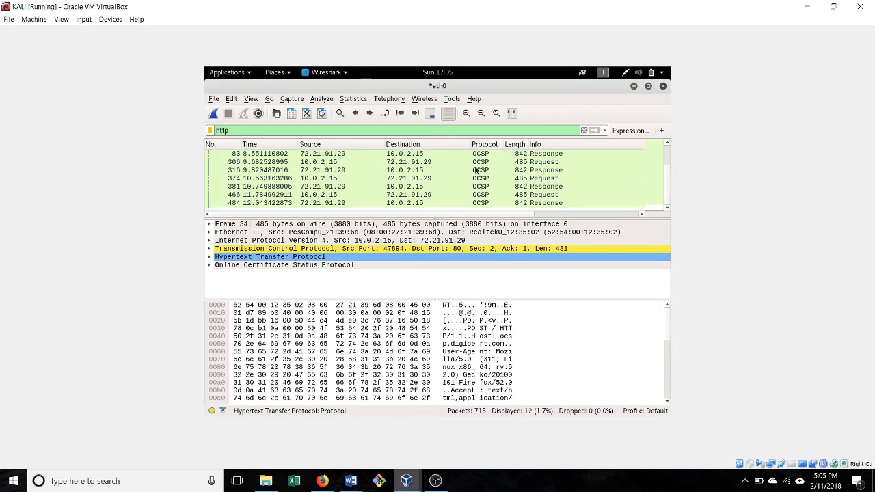
scroll(476, 170, up, 2)
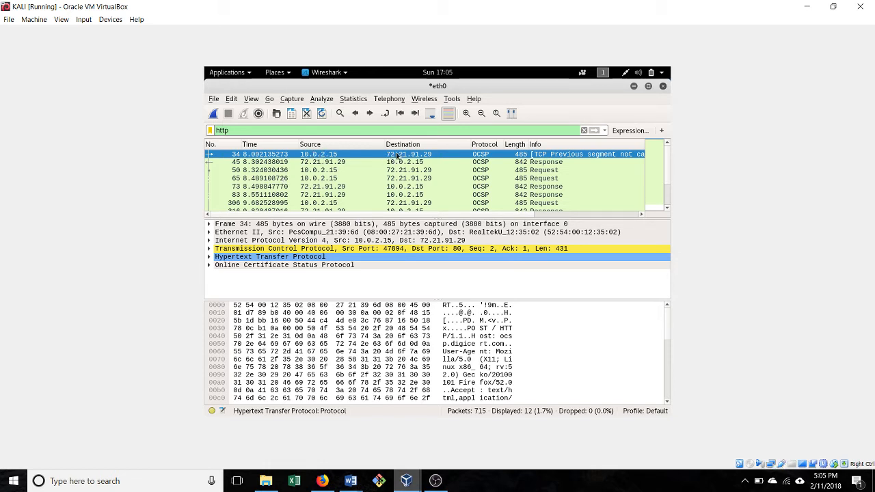
- Examine the Ethernet II and Internet Protocol Version 4 details of packet 34, collapsing each layer again
click(209, 232)
click(209, 233)
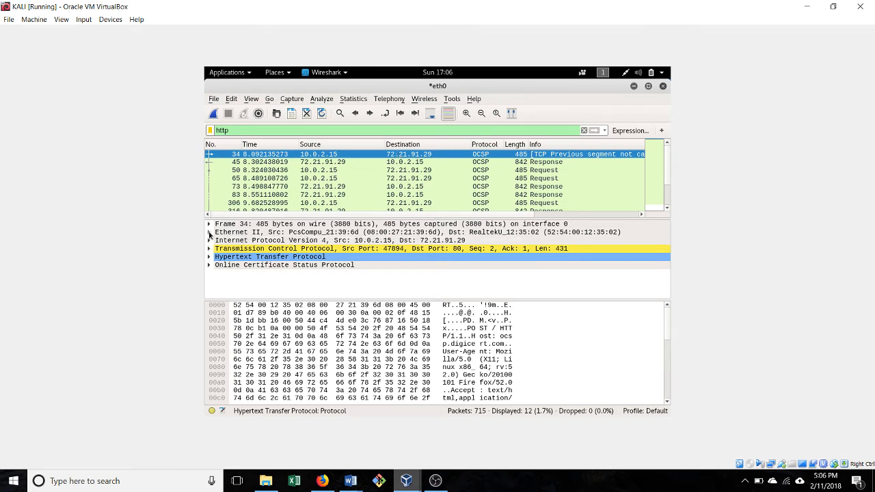
click(210, 233)
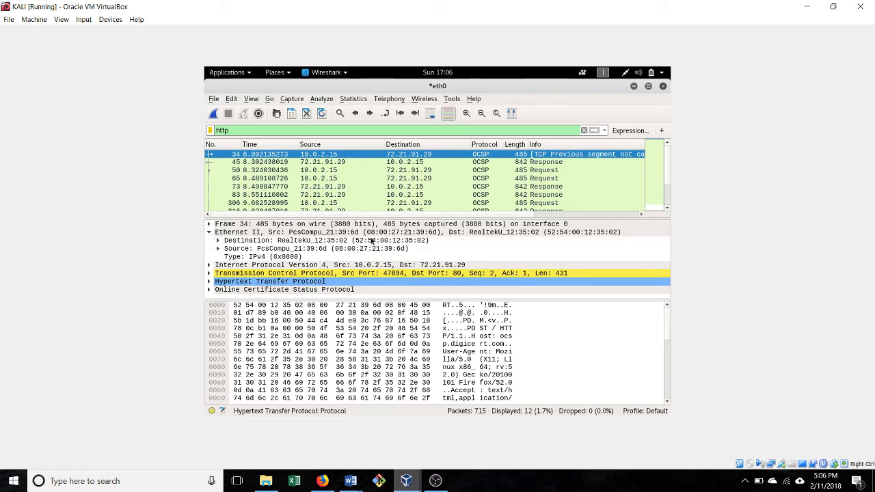
click(210, 233)
click(209, 240)
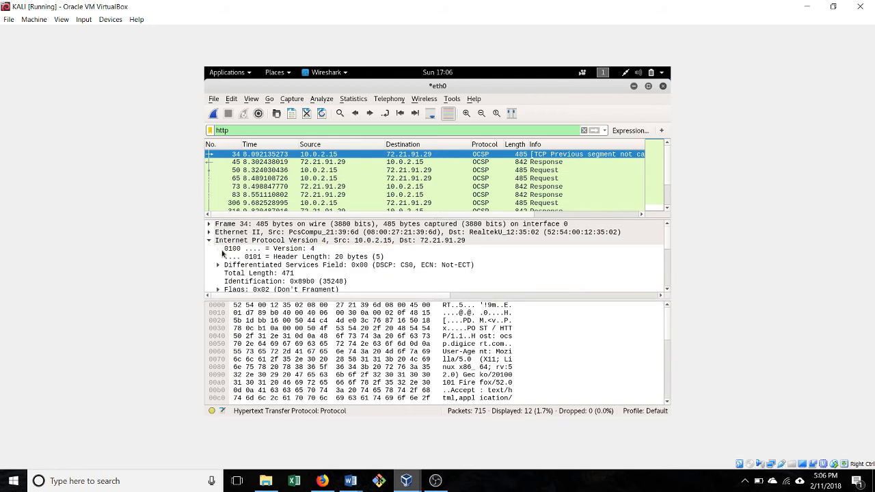
scroll(234, 252, down, 1)
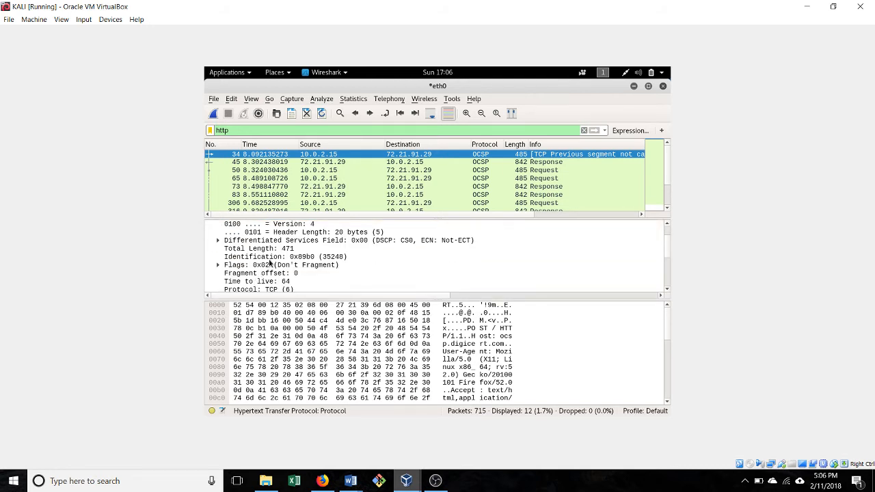
scroll(277, 260, down, 1)
scroll(277, 259, down, 1)
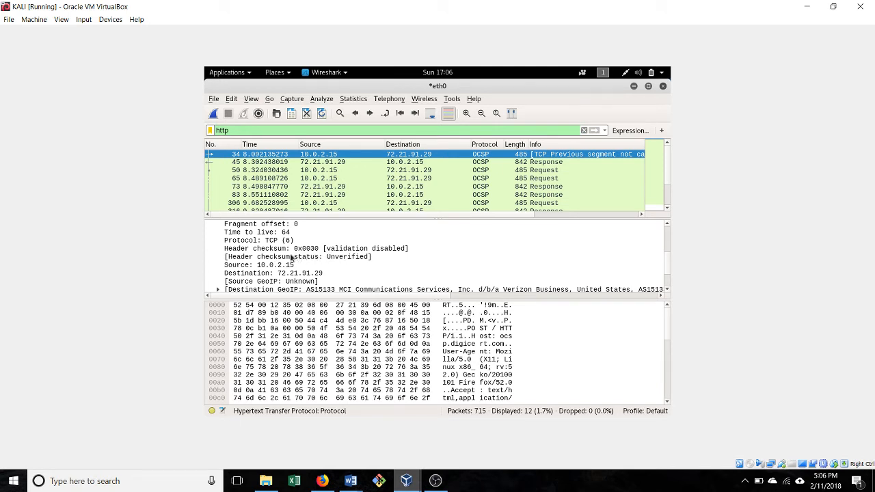
scroll(243, 273, up, 1)
scroll(243, 273, up, 2)
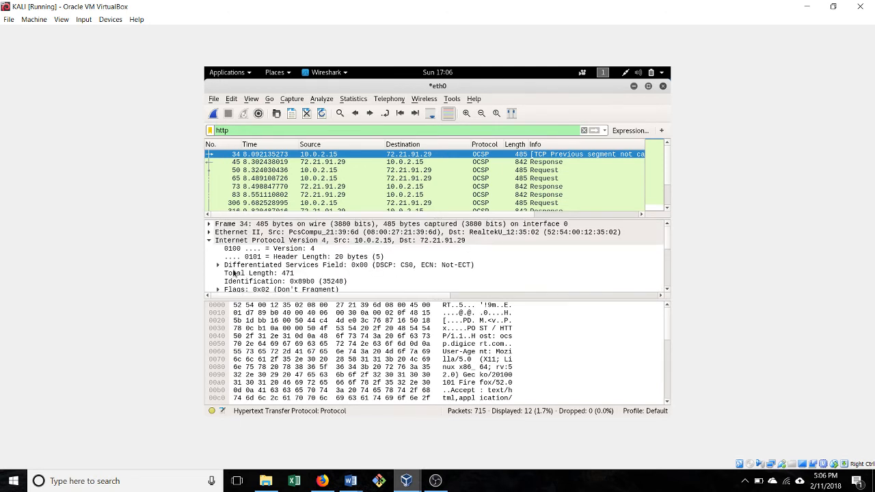
click(210, 240)
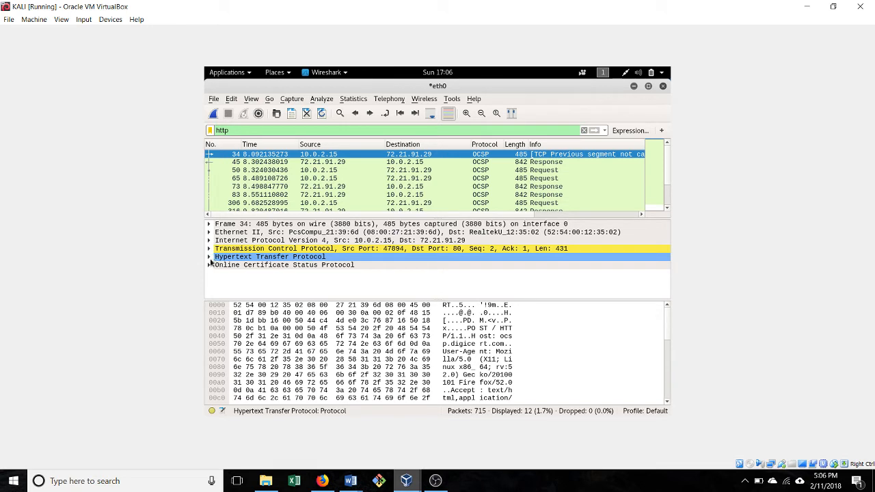
- Inspect packet 34's Hypertext Transfer Protocol details, and expand its Online Certificate Status Protocol layer down to the Request entry
click(209, 257)
scroll(230, 272, down, 2)
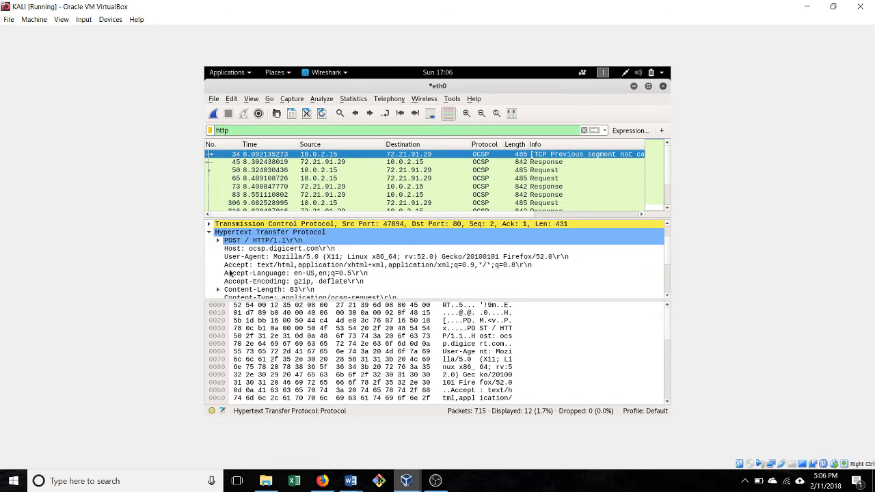
scroll(229, 273, down, 1)
scroll(229, 274, down, 1)
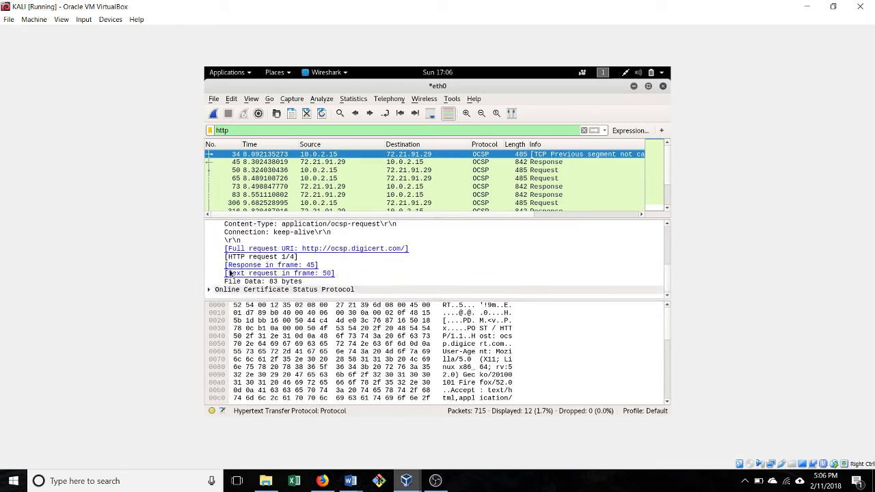
double_click(215, 289)
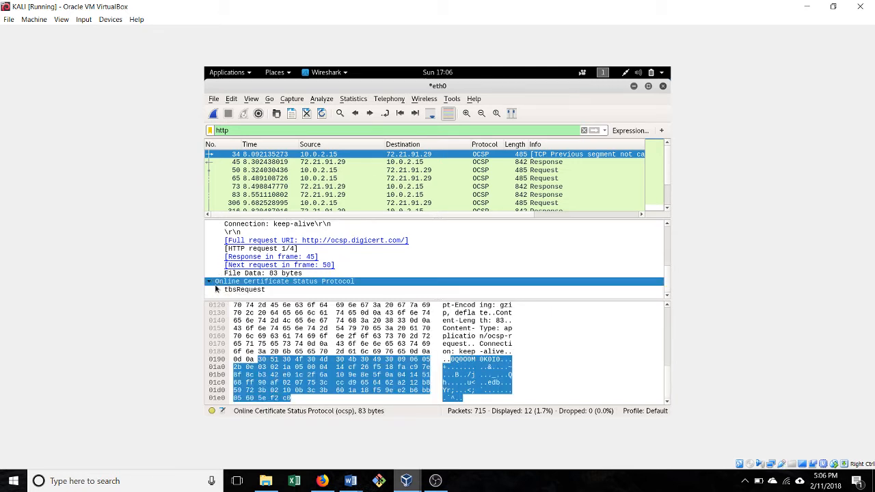
click(218, 290)
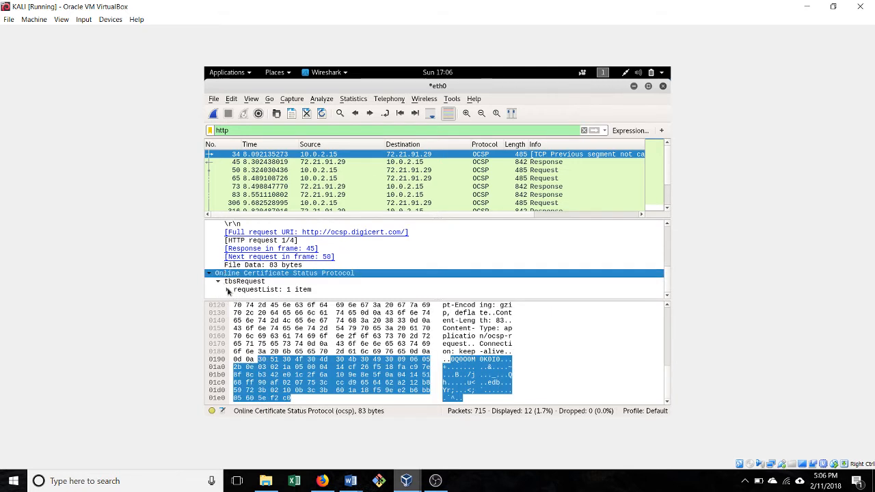
click(228, 290)
click(236, 289)
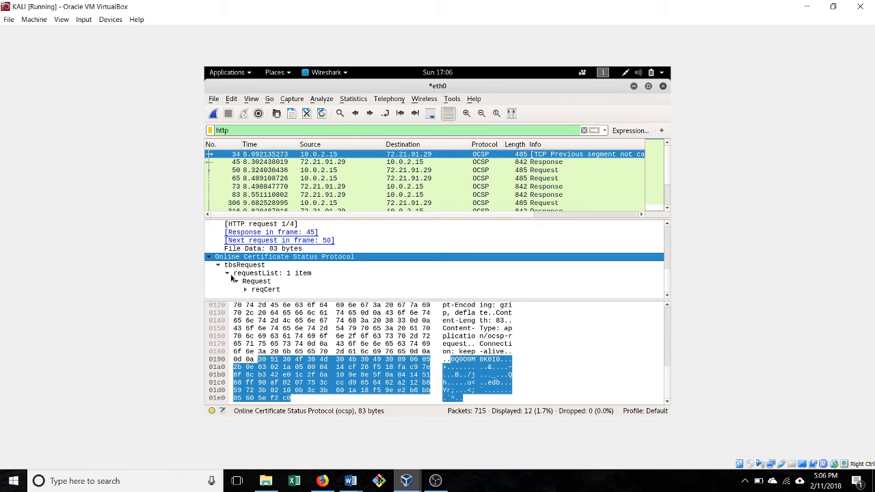
scroll(239, 263, up, 5)
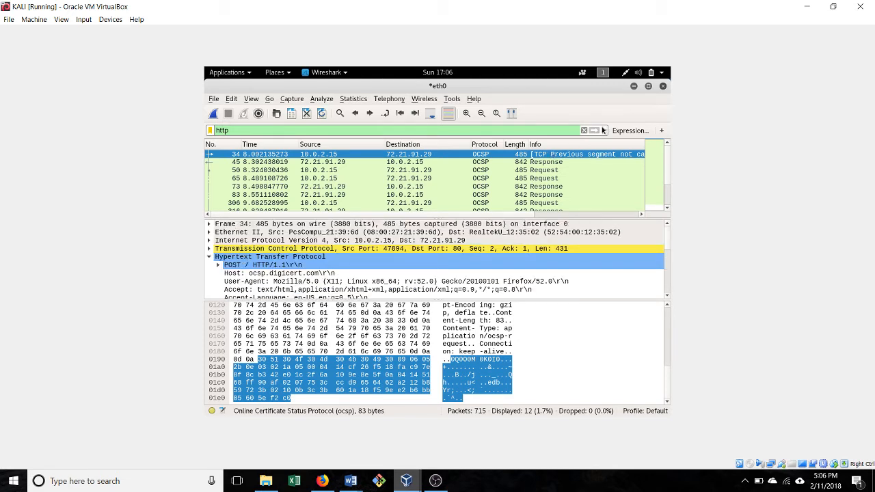
- Replace the http display filter with ssl
click(585, 130)
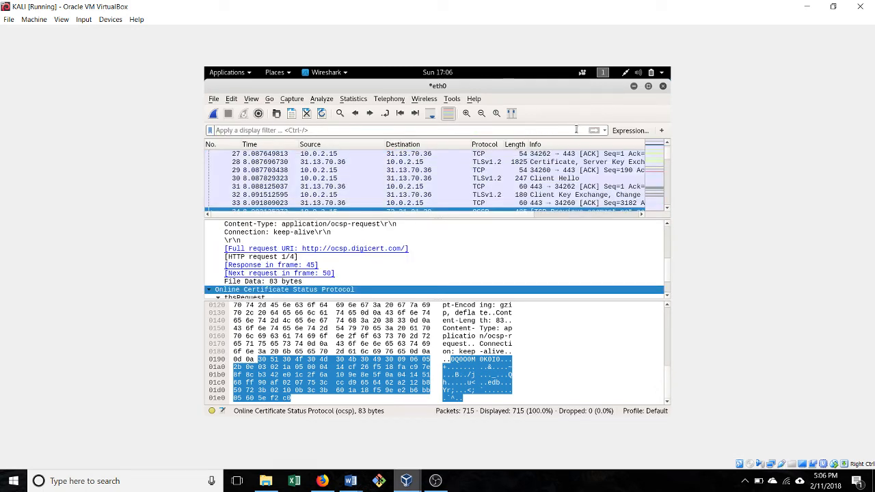
text(s)
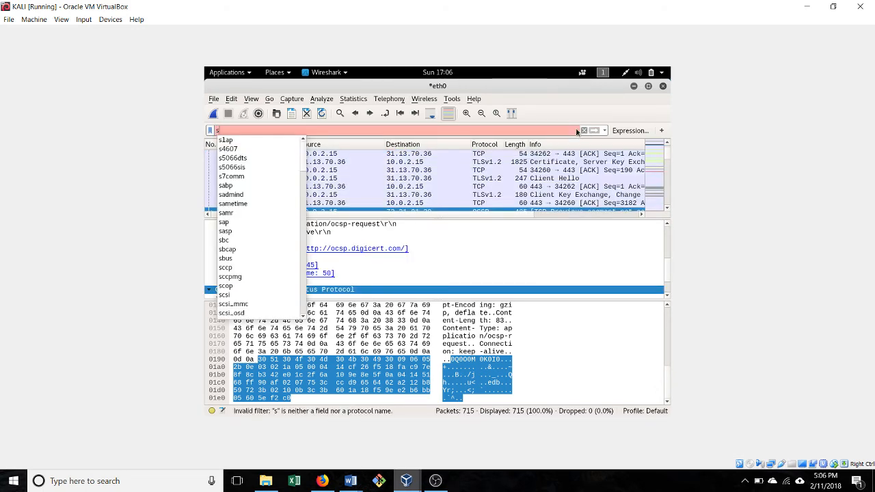
text(sl)
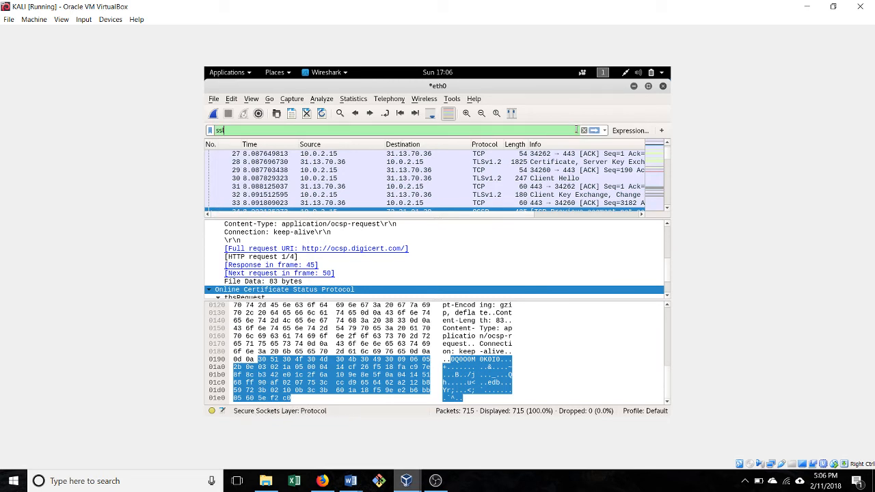
key(Return)
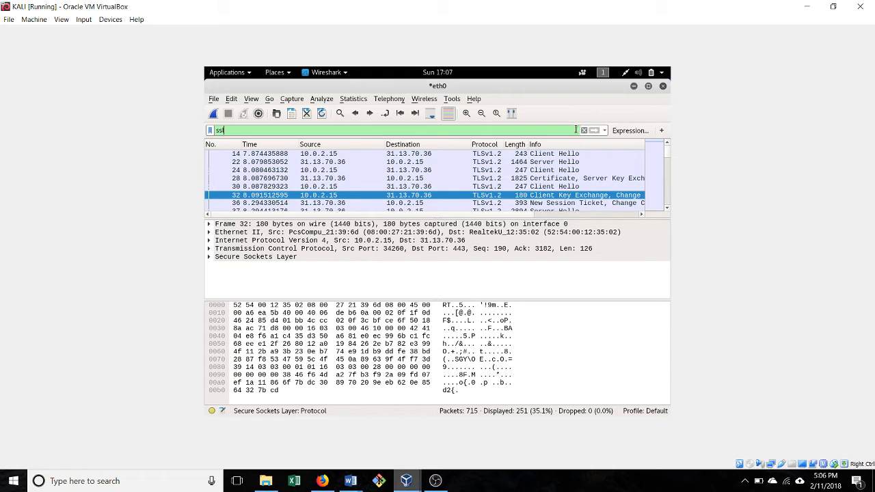
- Expand the Secure Sockets Layer and TLSv1.2 record of Client Hello packet 14, and view the same layer in Server Hello packet 22
click(490, 154)
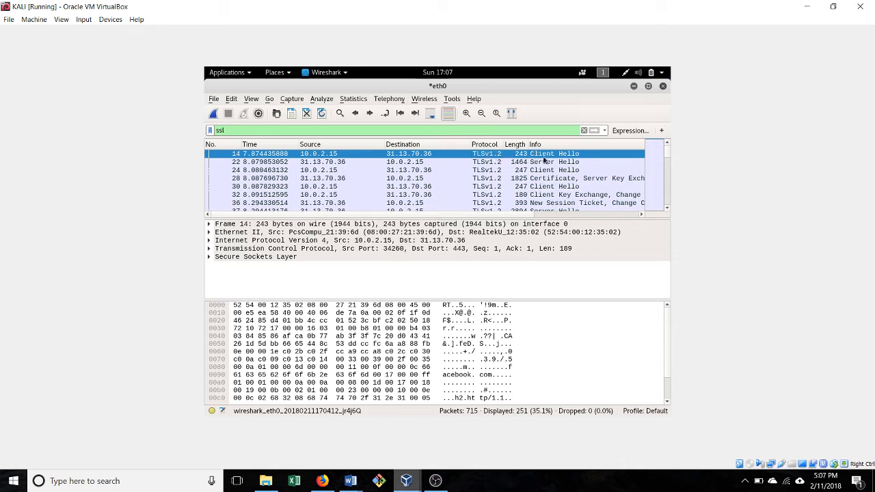
click(211, 258)
click(217, 266)
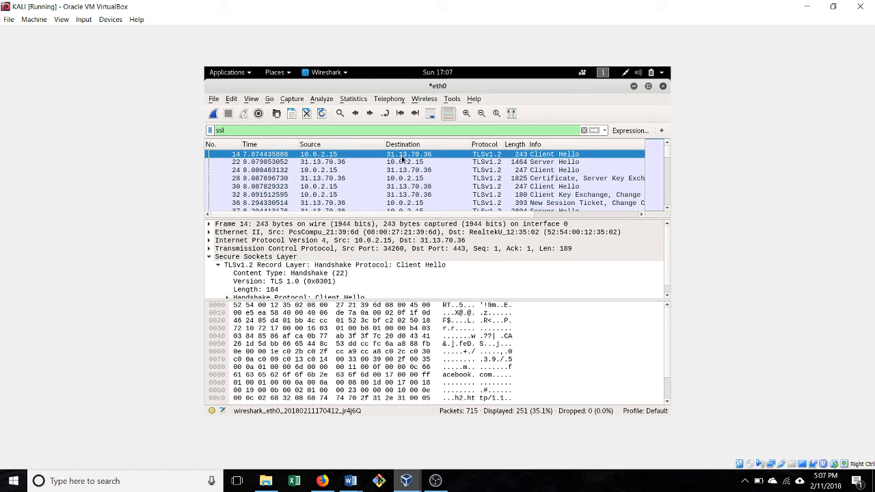
click(511, 162)
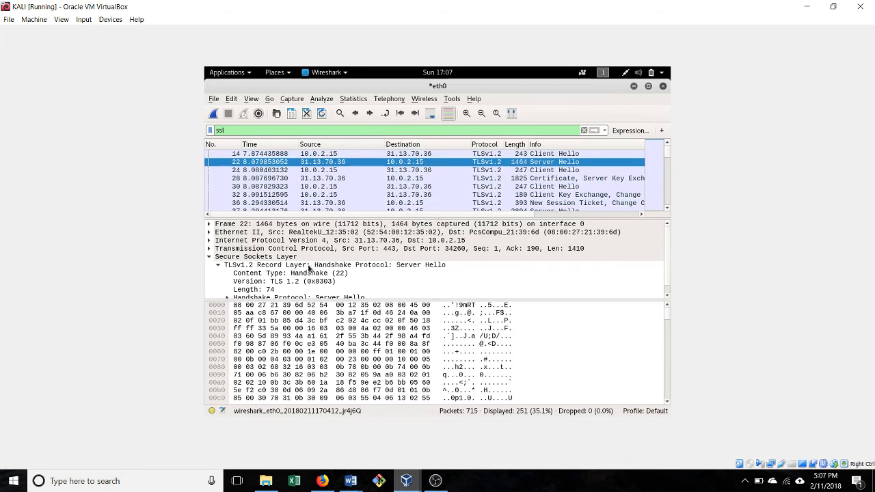
scroll(316, 268, down, 1)
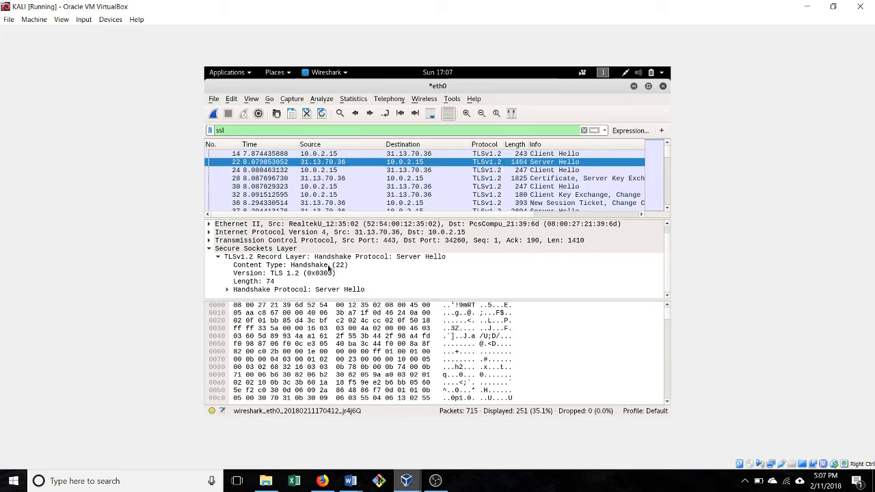
- Expand the handshake protocol and Random values of Client Hello packet 24, and view the handshake details of packets 28 and 30
click(548, 170)
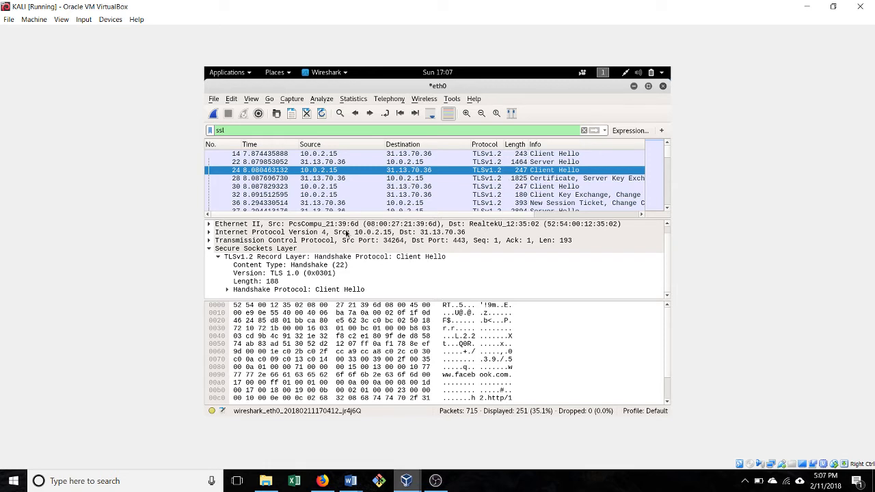
click(234, 291)
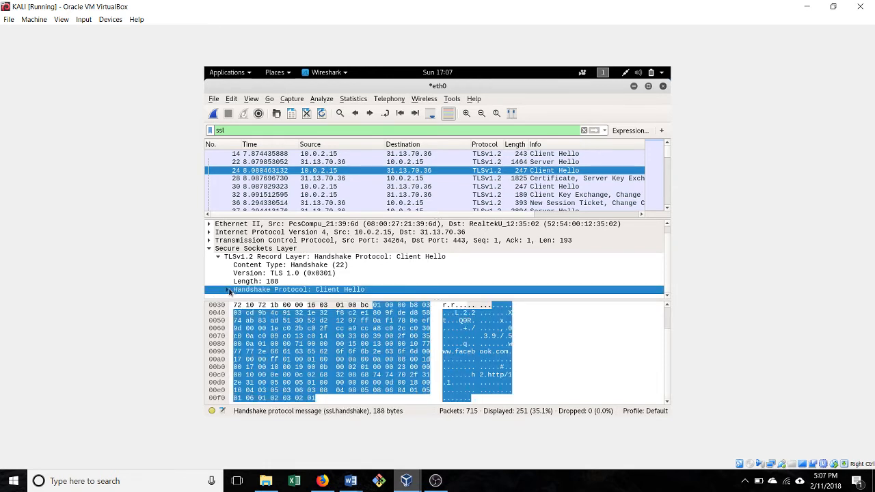
key(Right)
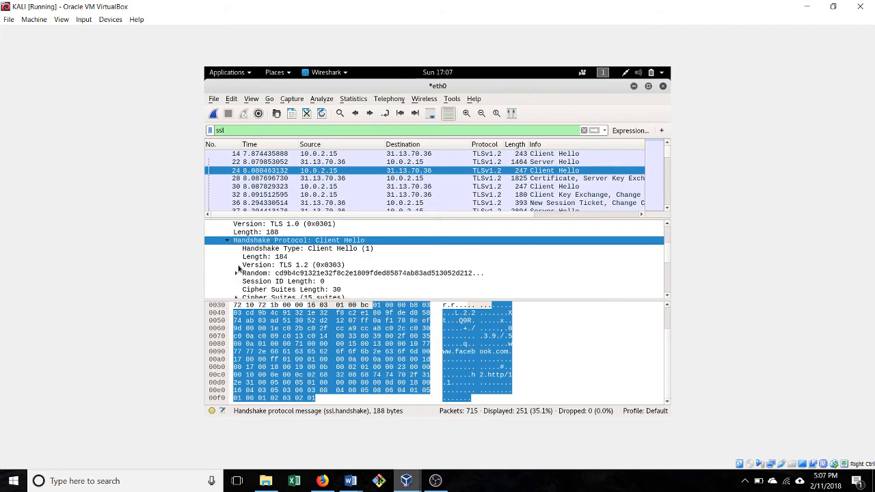
click(285, 274)
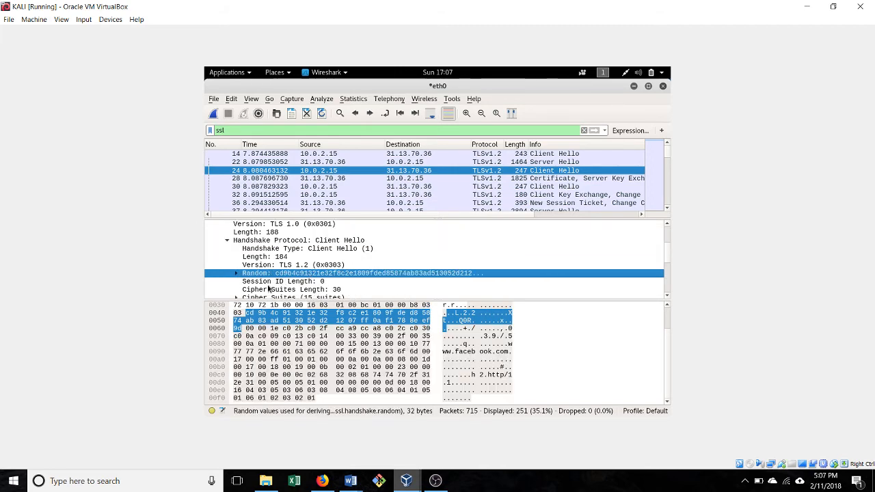
click(236, 273)
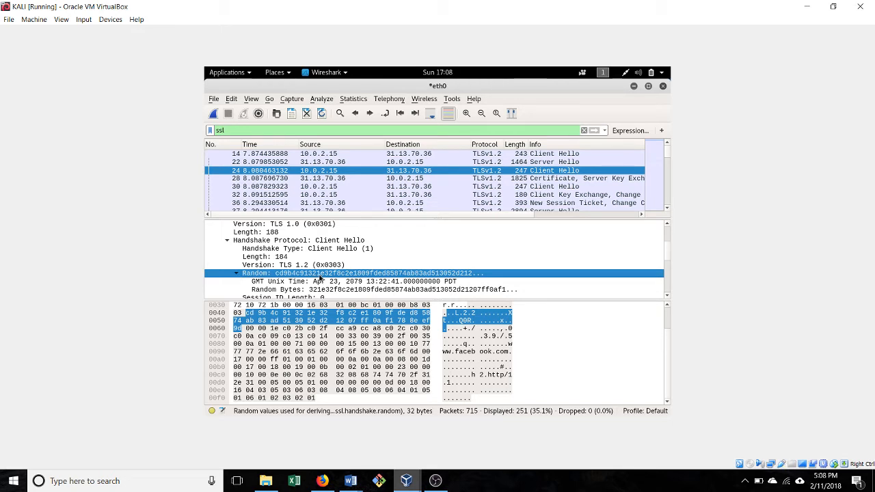
click(540, 180)
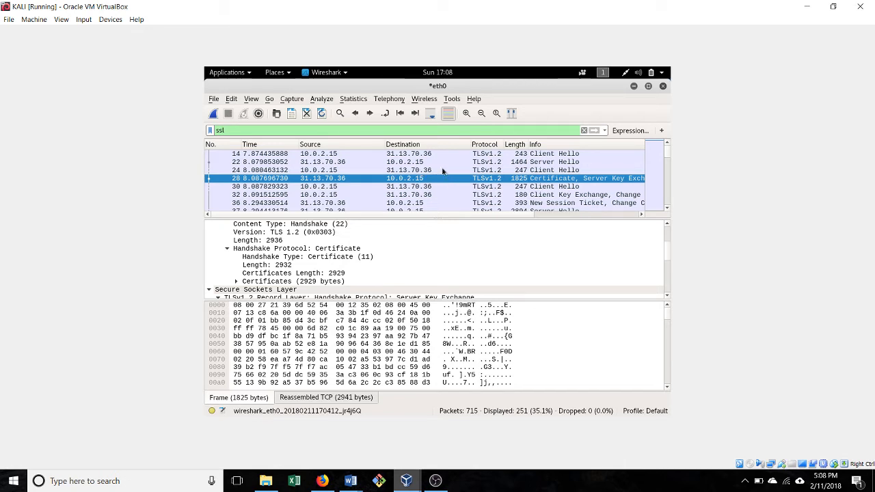
click(548, 187)
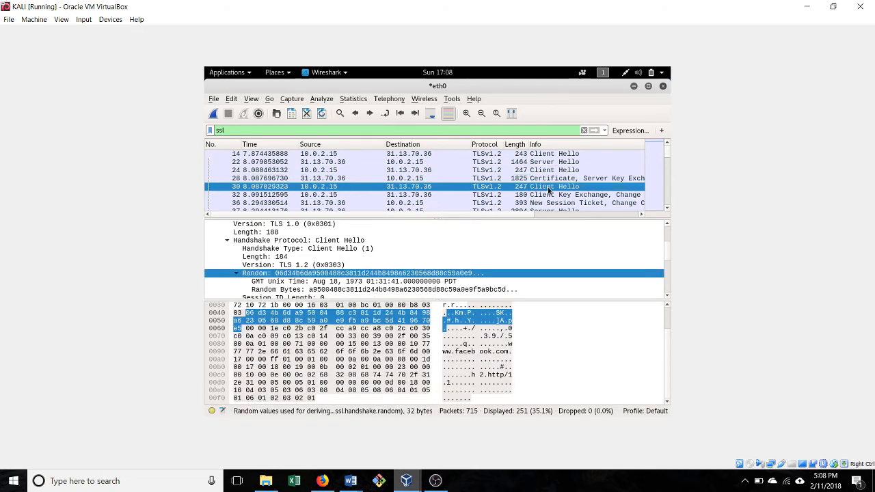
- View the handshake details of Client Key Exchange packet 32 and New Session Ticket packet 36
click(537, 195)
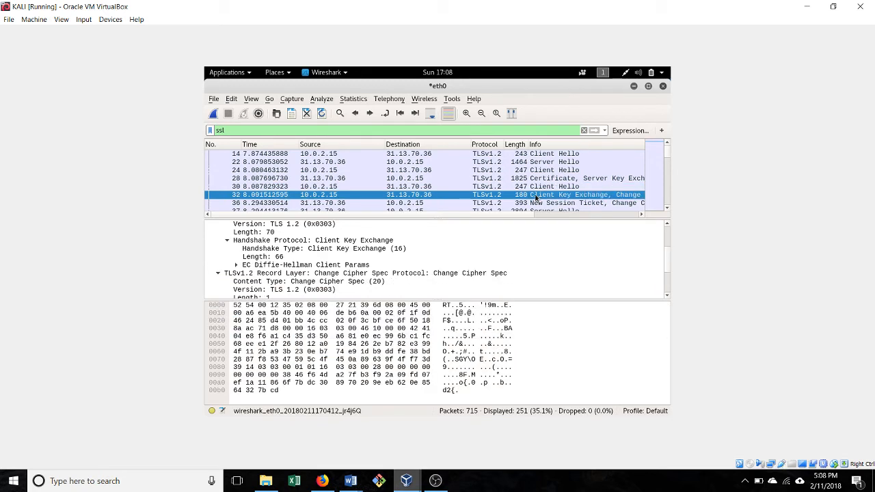
scroll(536, 192, down, 1)
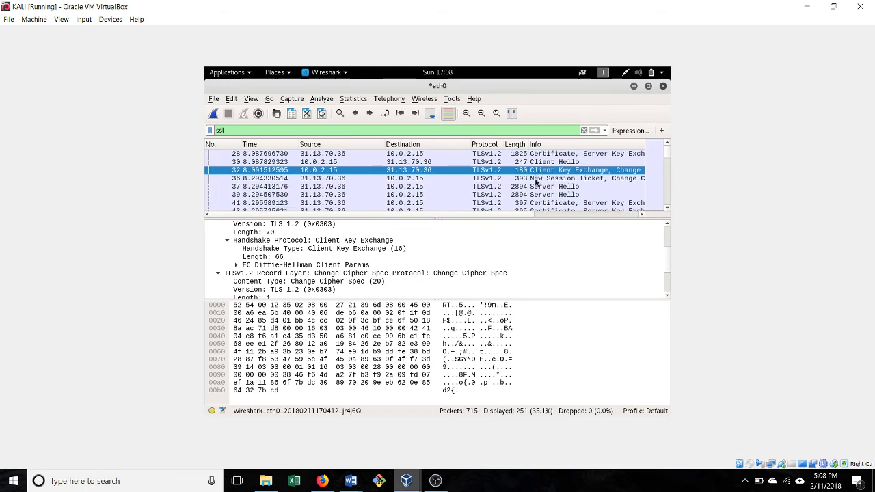
click(537, 179)
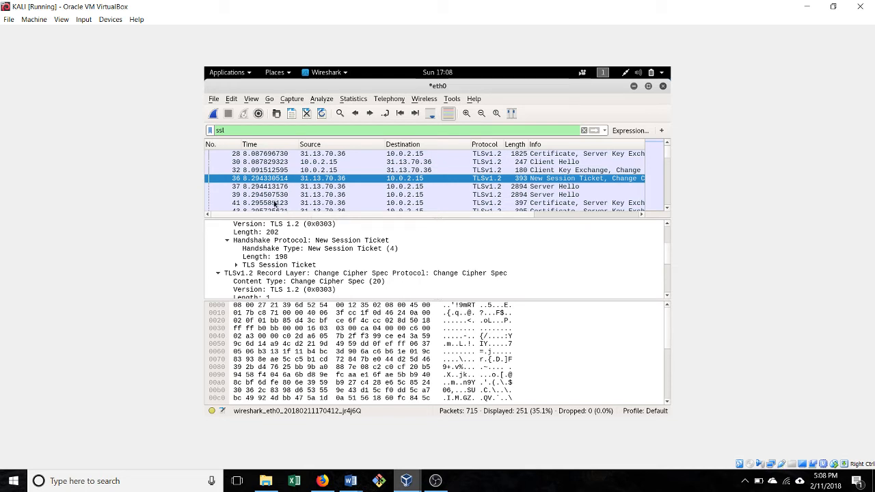
- Inspect the TLS version and Encrypted Application Data fields of Application Data packet 56, comparing it with the neighbouring packet 58
scroll(542, 192, down, 1)
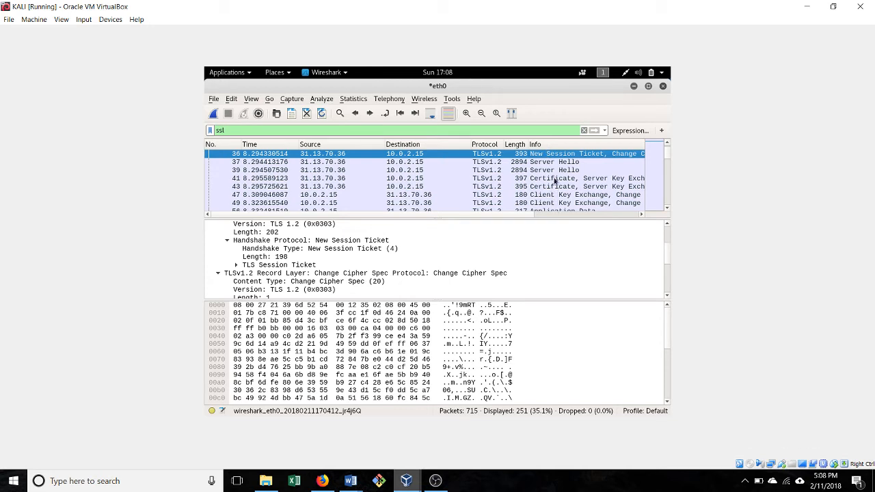
scroll(556, 187, down, 1)
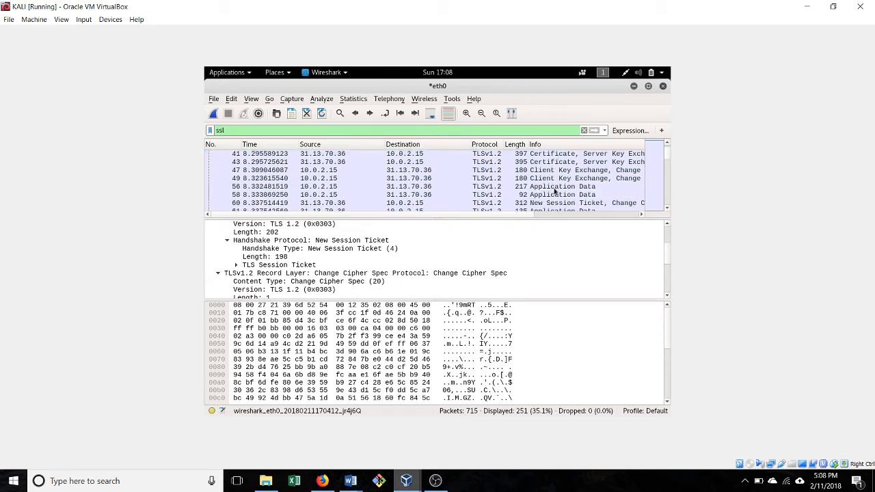
click(556, 190)
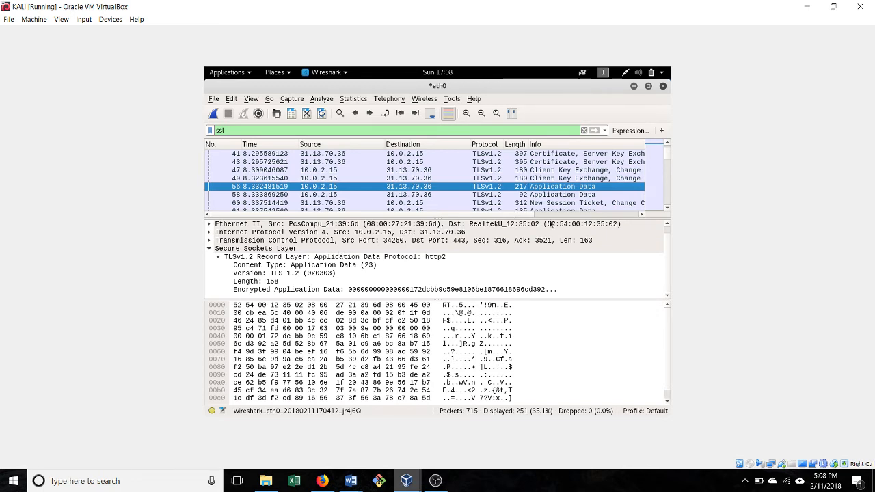
click(305, 291)
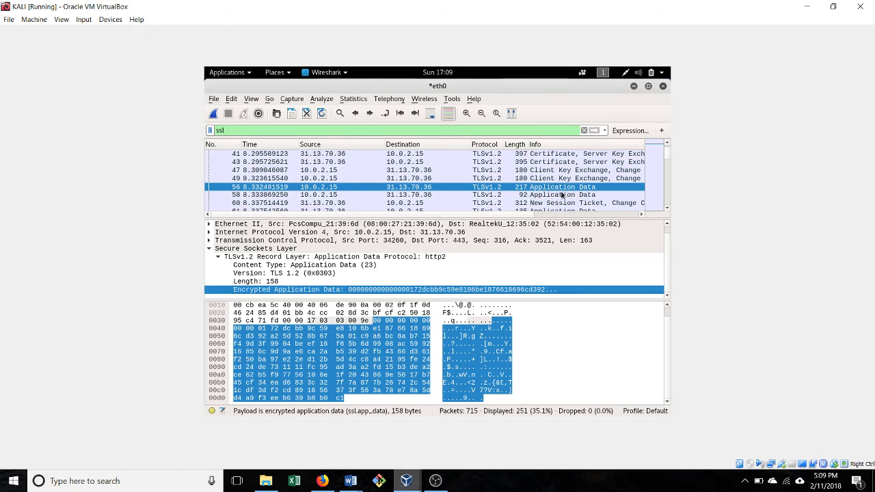
click(564, 194)
click(560, 186)
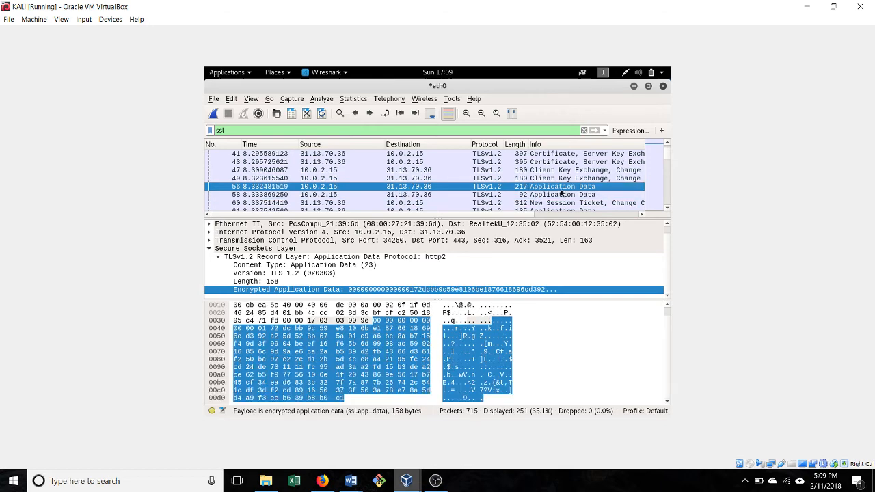
click(563, 194)
click(564, 187)
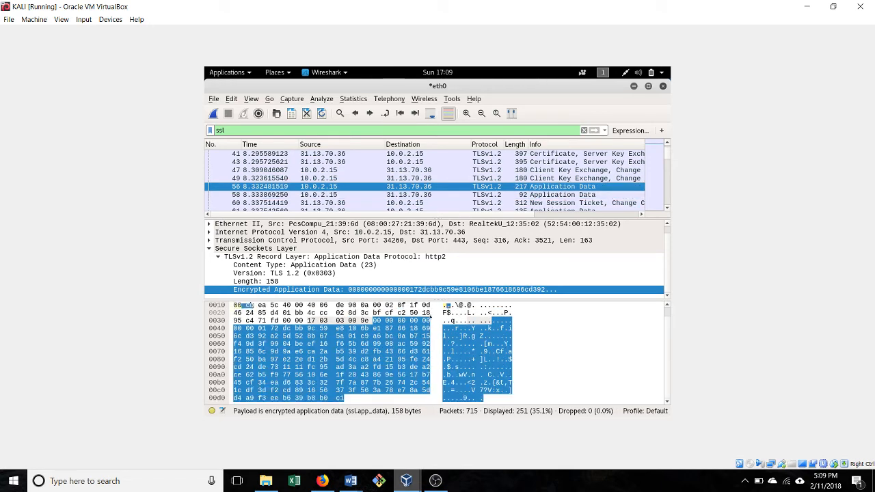
click(347, 273)
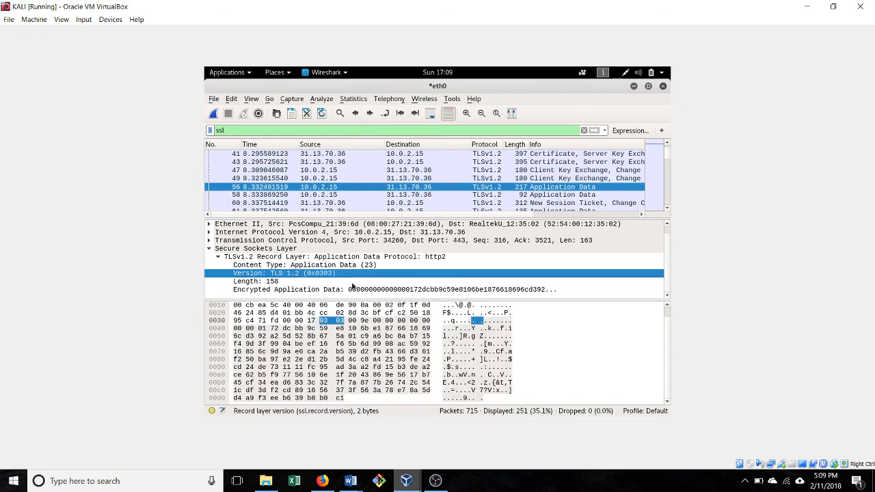
click(353, 290)
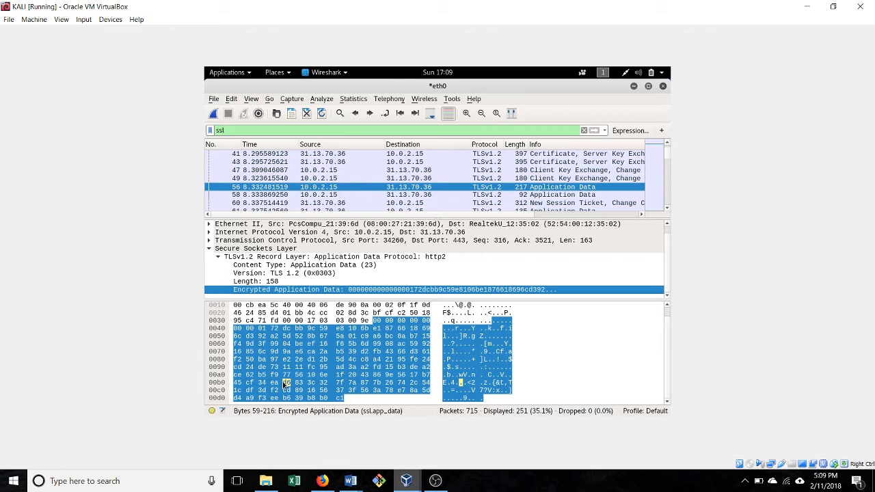
- Quit Wireshark without saving the captured eth0 packets
click(663, 87)
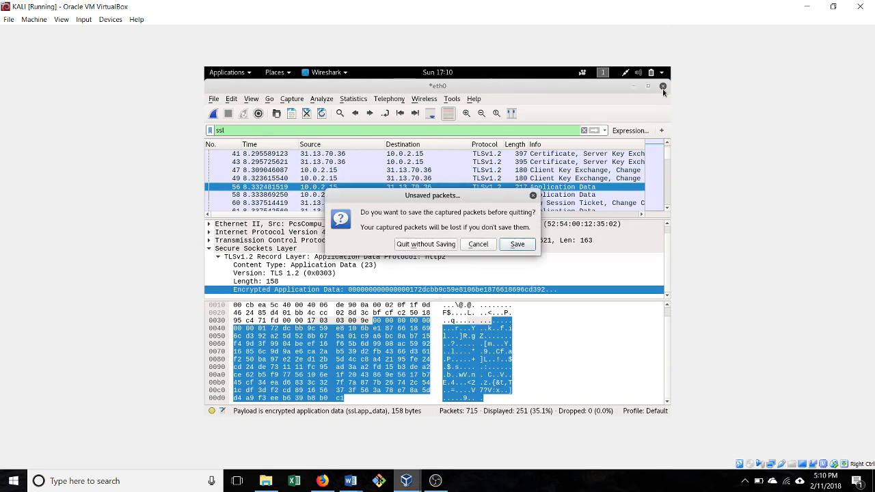
click(438, 245)
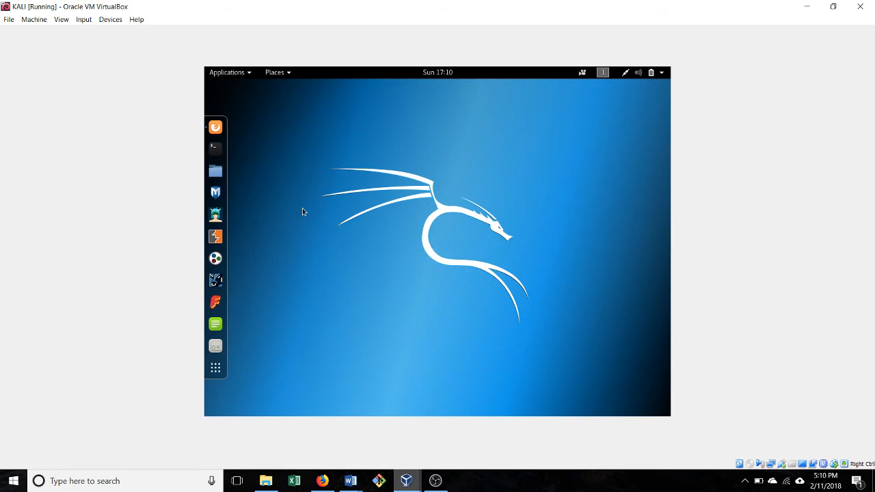
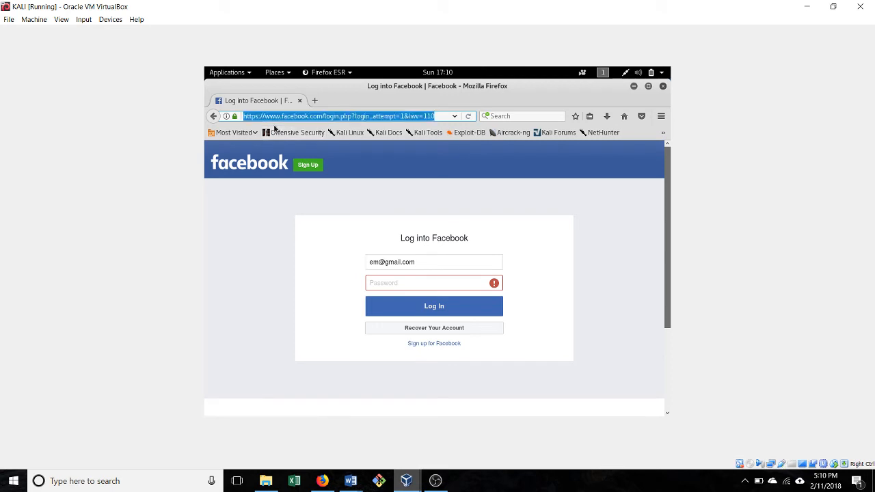
- Switch to Firefox, go to wiki.wireshark.org, and open the HyperText Transport Protocol (HTTP) section of its SampleCaptures page
text(wiki.)
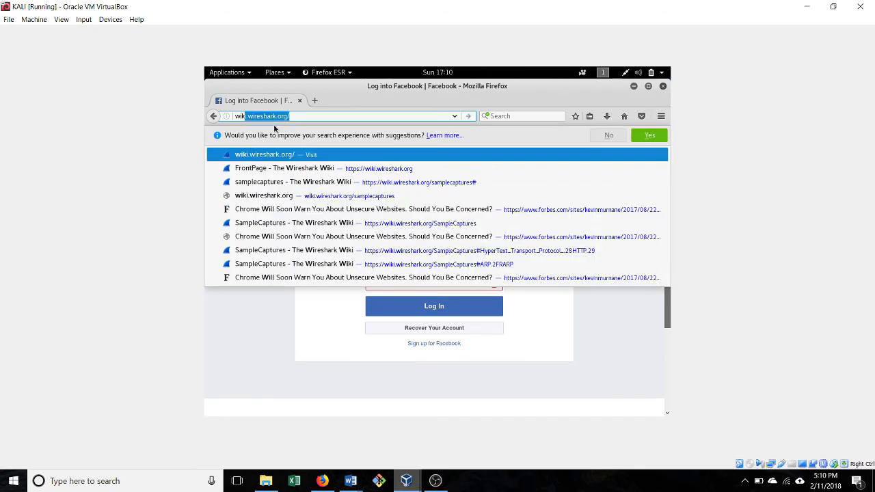
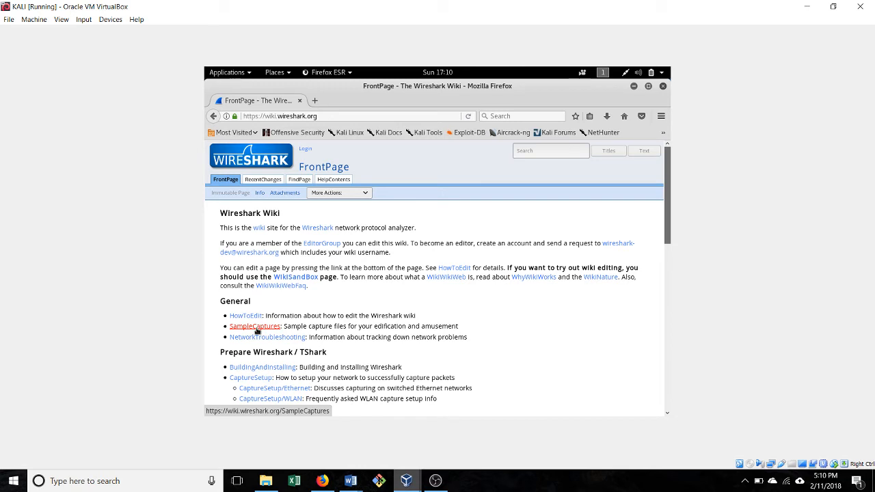
click(257, 330)
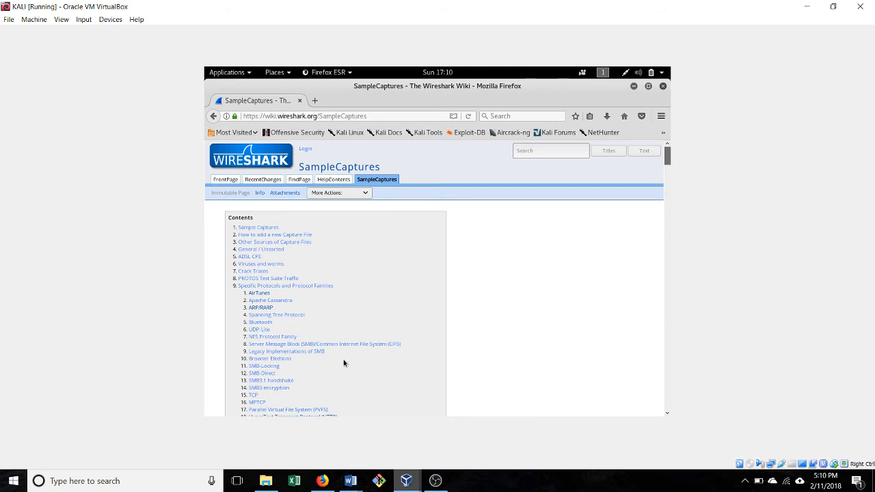
scroll(343, 363, down, 1)
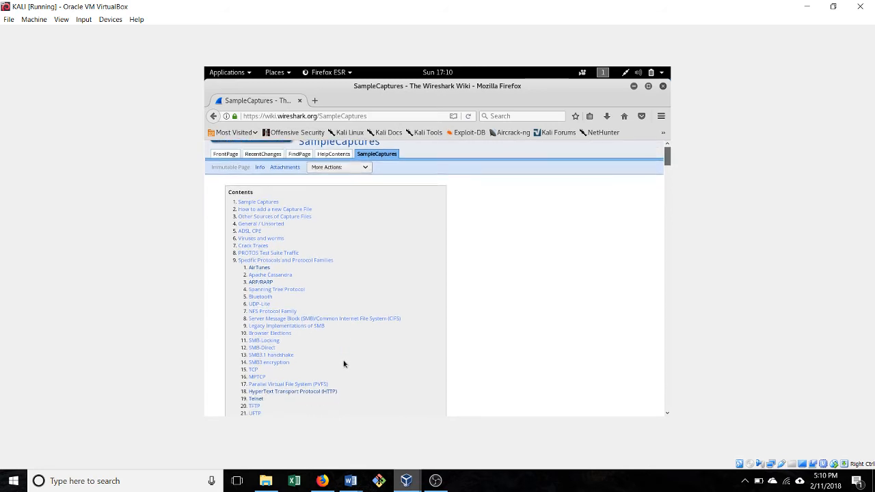
click(288, 395)
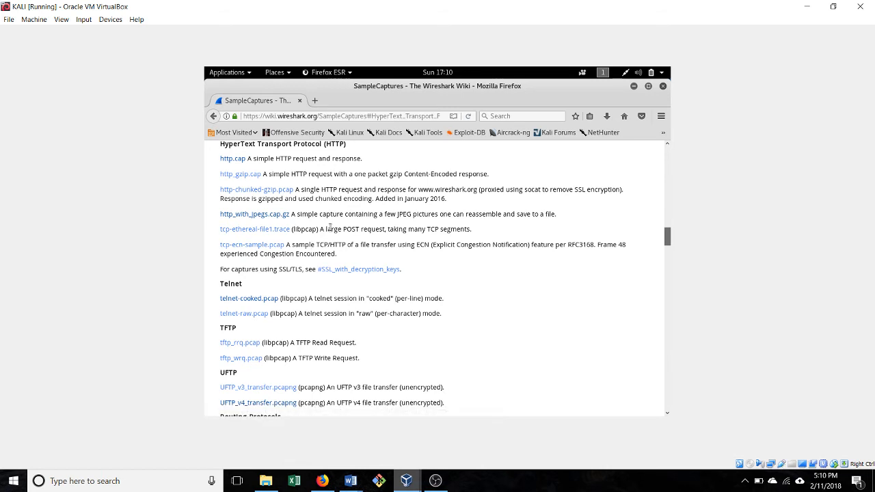
- Open the http_with_jpegs.cap.gz sample capture with Wireshark and dismiss the Lua error
click(256, 214)
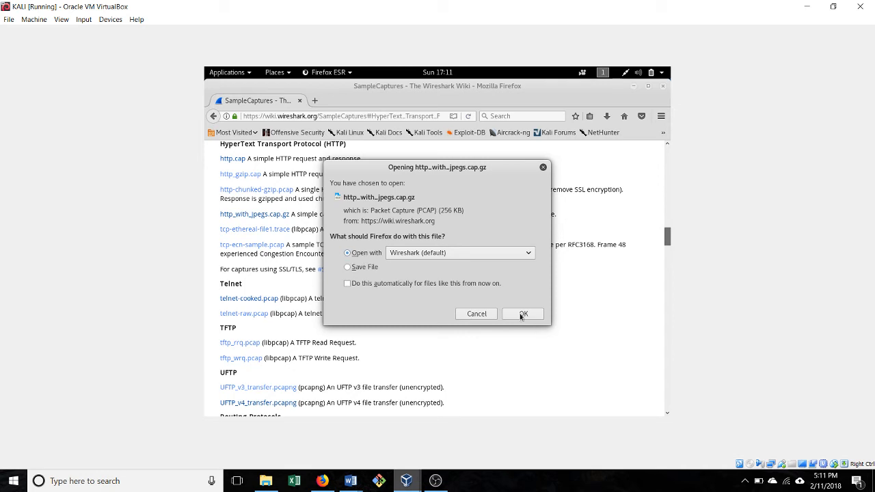
click(522, 314)
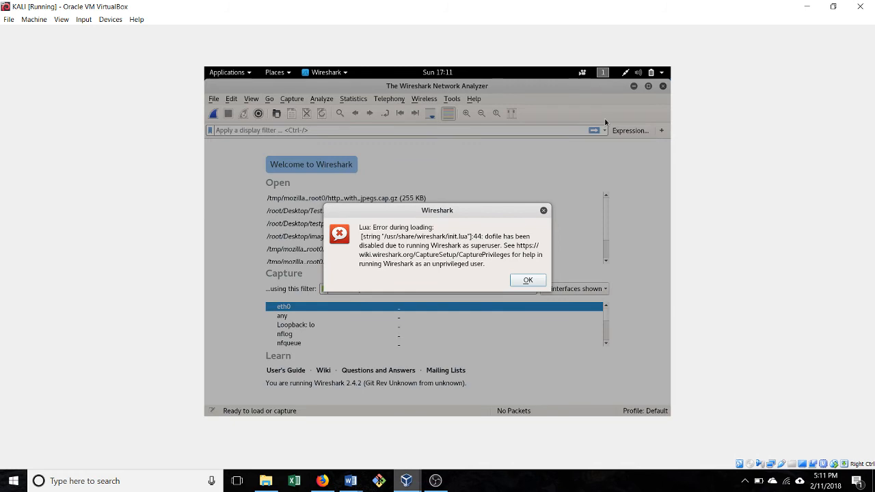
click(526, 280)
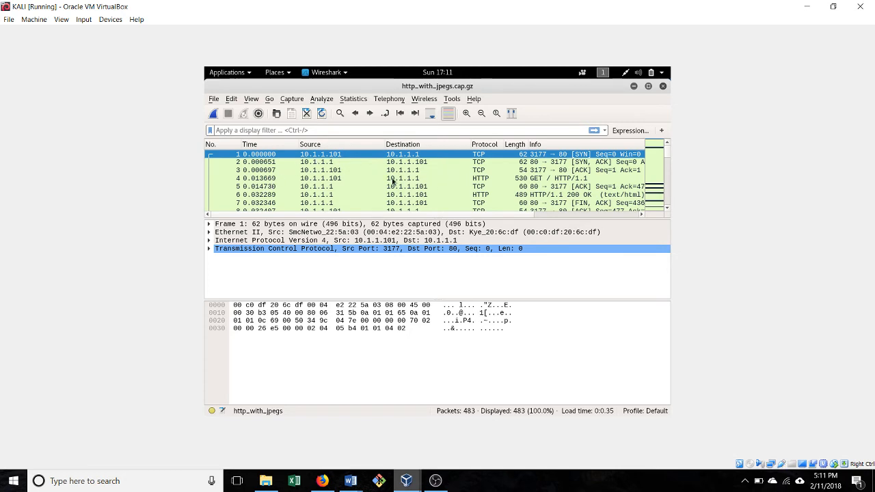
- Look through the sample capture's packets and open the list of exportable HTTP objects
scroll(394, 179, down, 5)
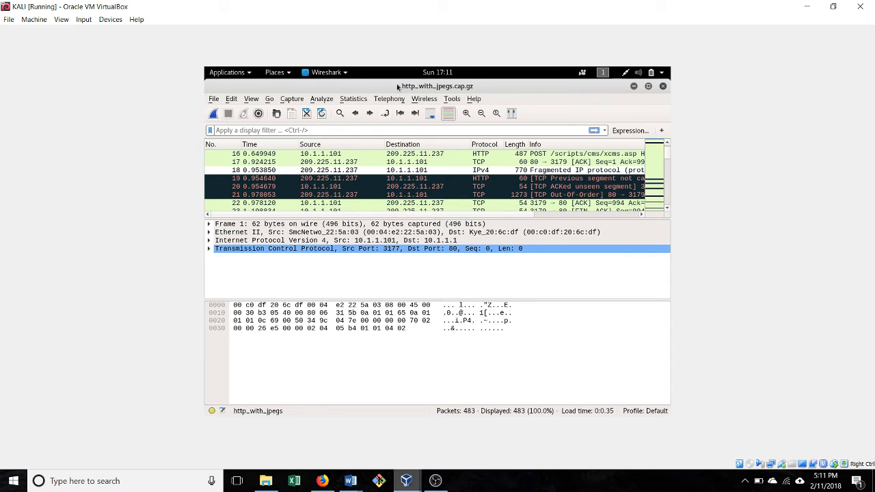
scroll(441, 186, up, 4)
scroll(443, 180, up, 1)
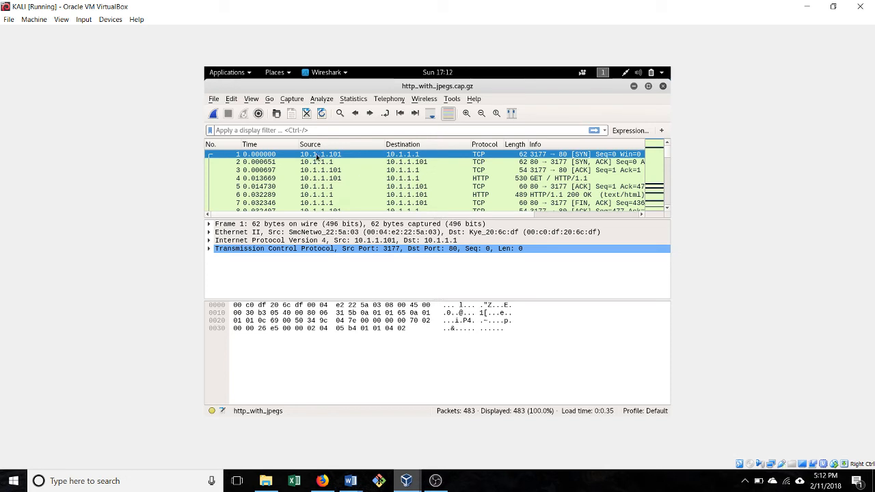
click(214, 99)
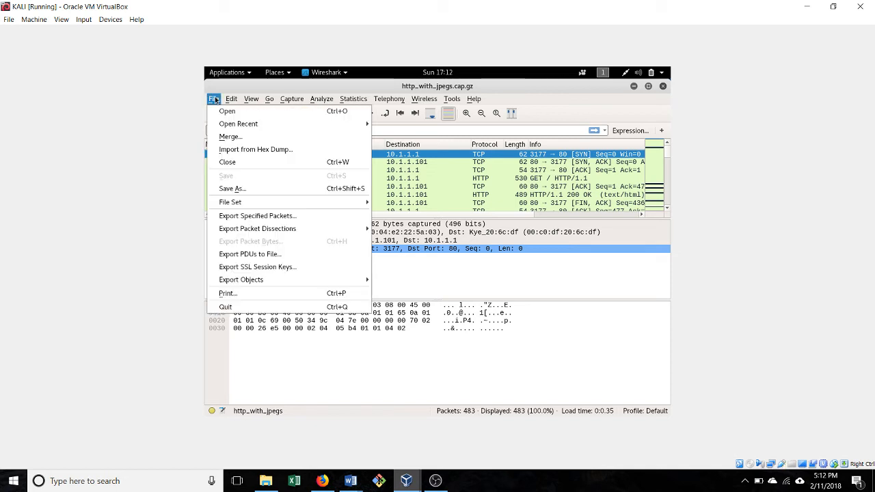
mouse_move(235, 281)
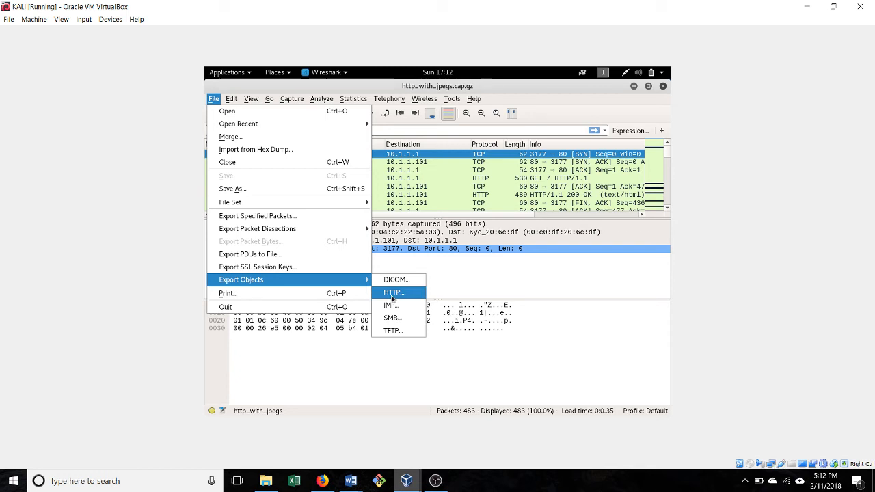
click(392, 296)
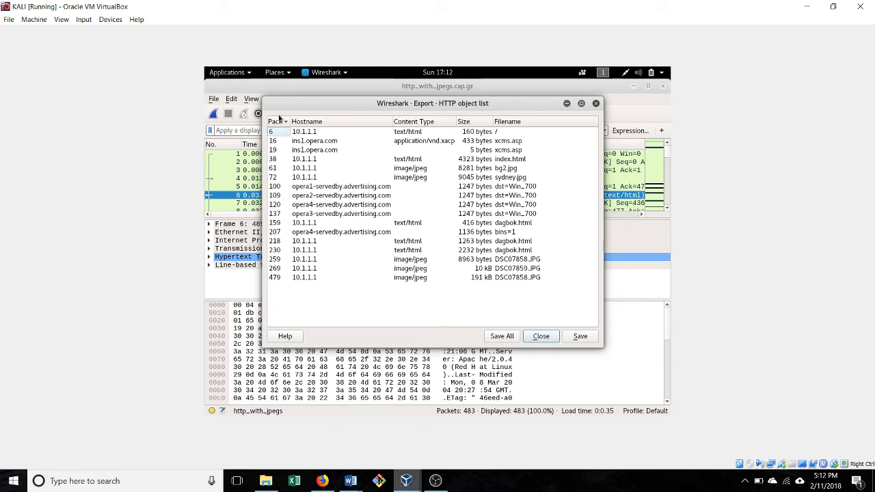
- Widen the Packet column of the HTTP object list, and sort the objects by content type and then by size, largest first
drag(291, 120, 316, 121)
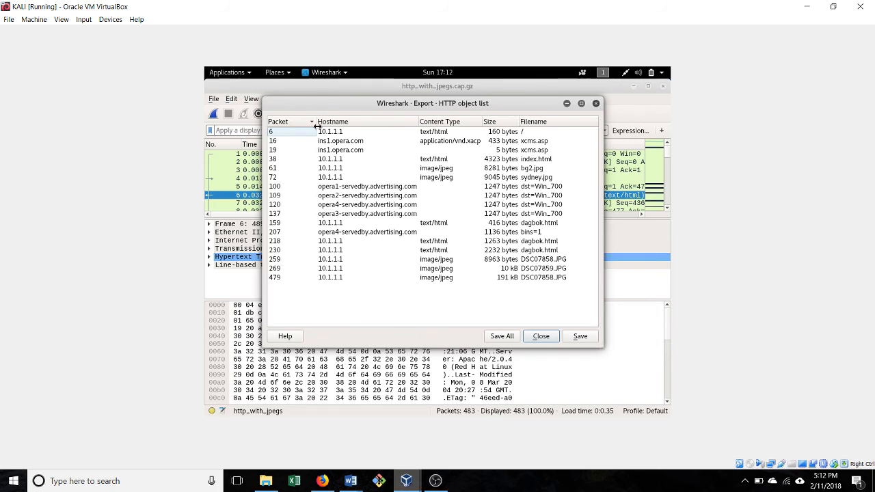
click(461, 121)
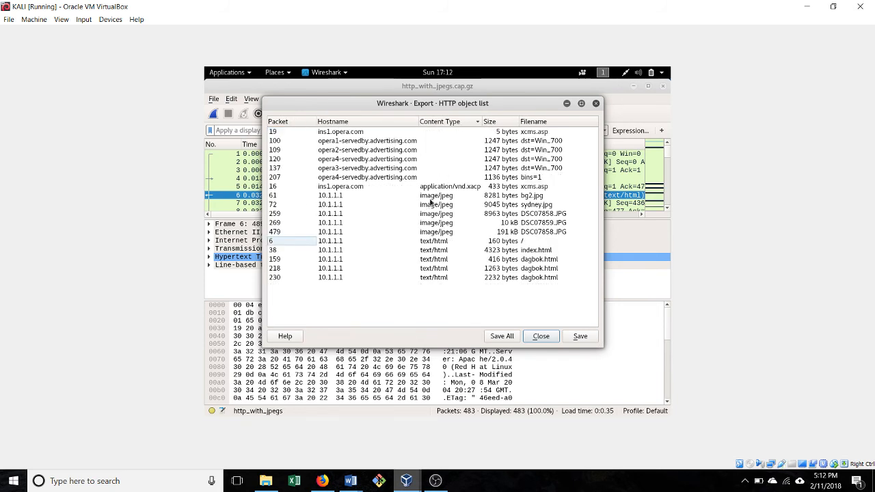
click(489, 124)
click(490, 124)
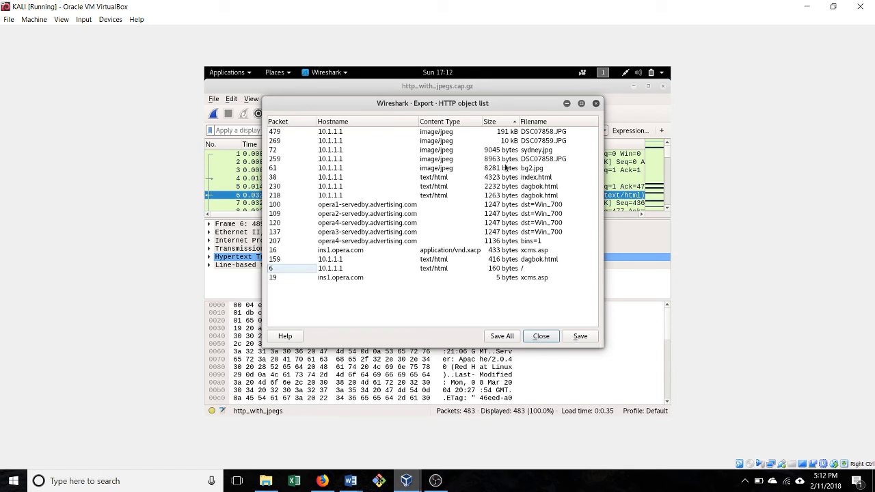
- Save all the HTTP objects into a new Desktop folder named Assign3
click(502, 336)
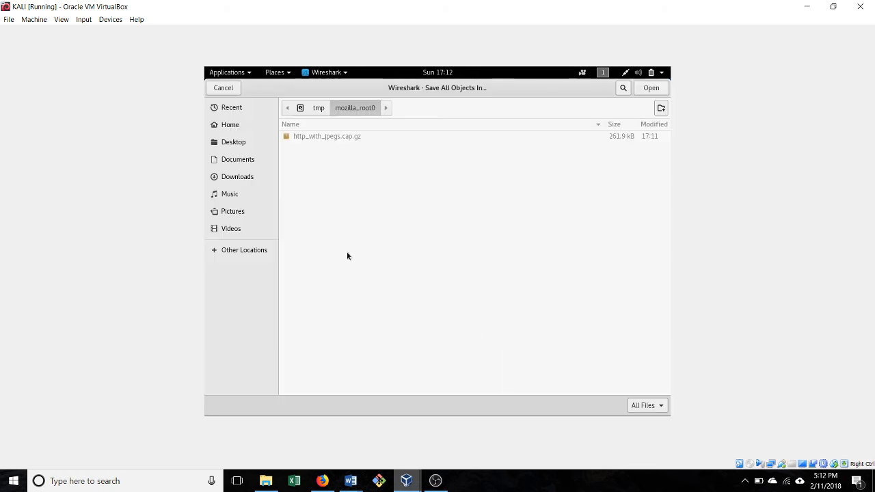
click(244, 146)
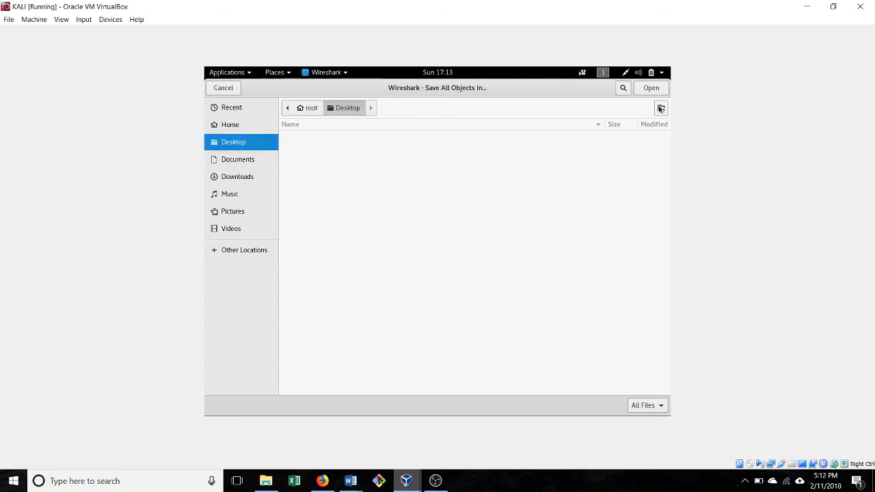
click(661, 110)
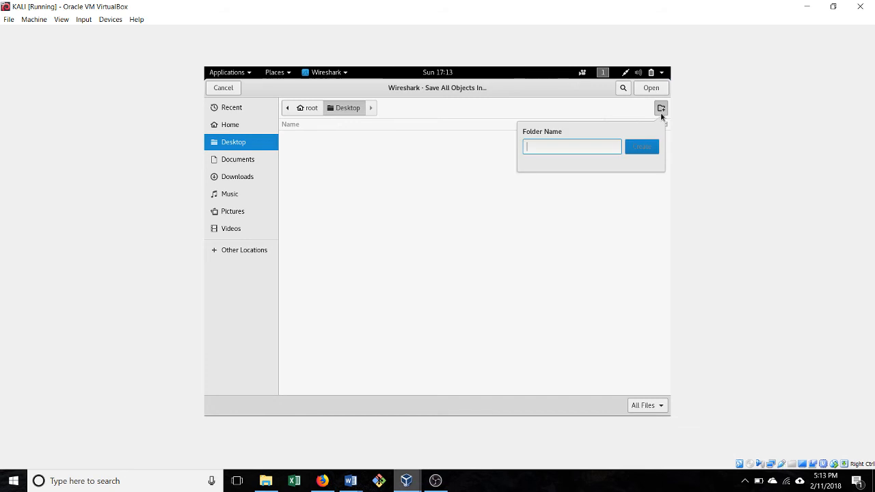
text(Assign3)
click(647, 147)
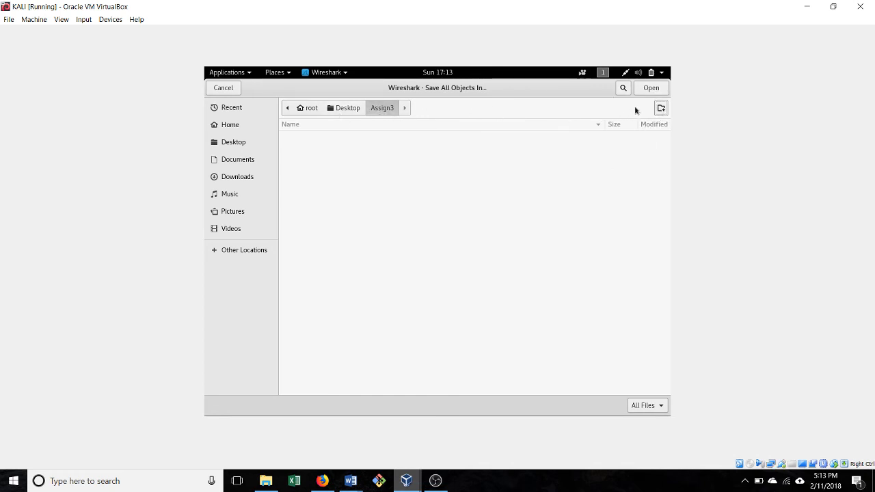
click(650, 87)
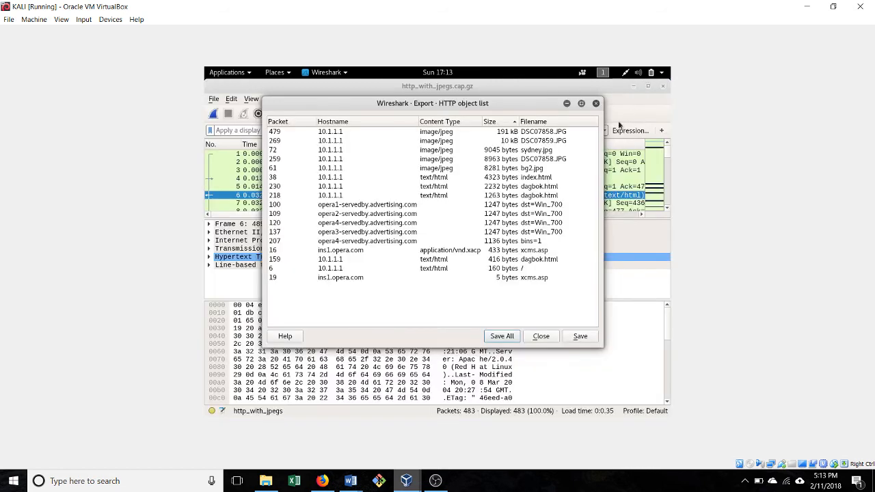
- Close the HTTP object list and save the capture to the Desktop as dsd in gzip-compressed pcap format
click(541, 336)
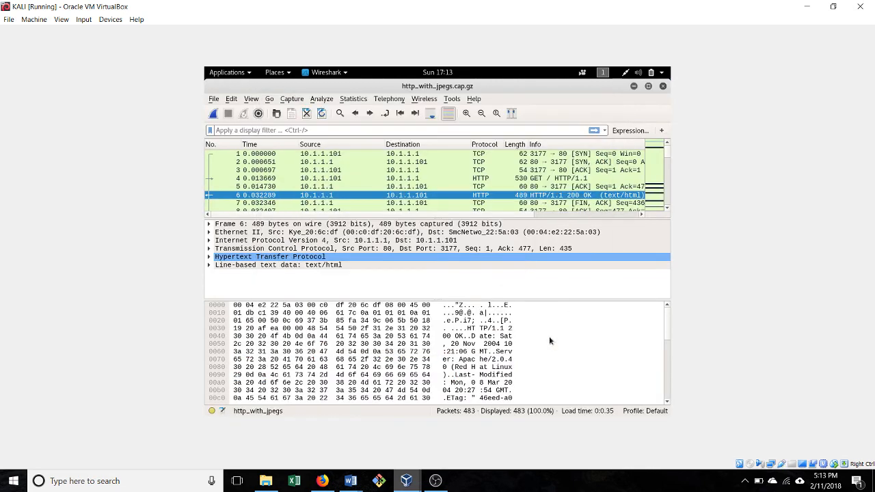
click(214, 99)
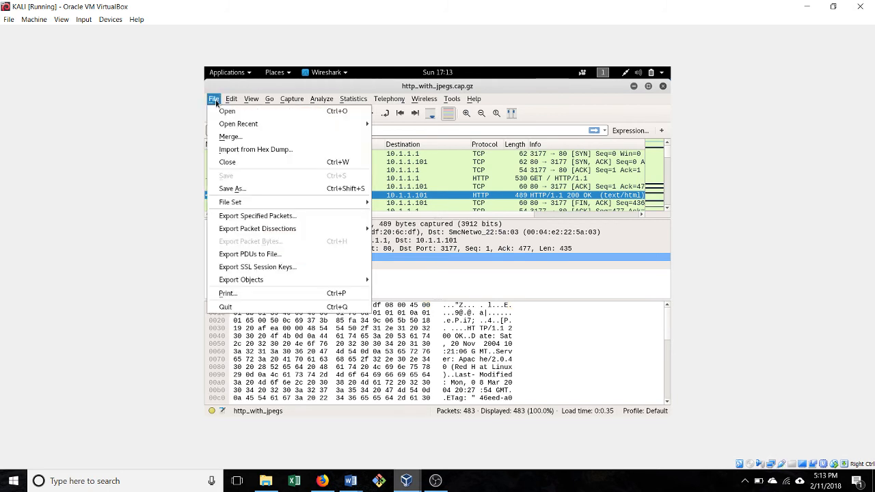
click(251, 192)
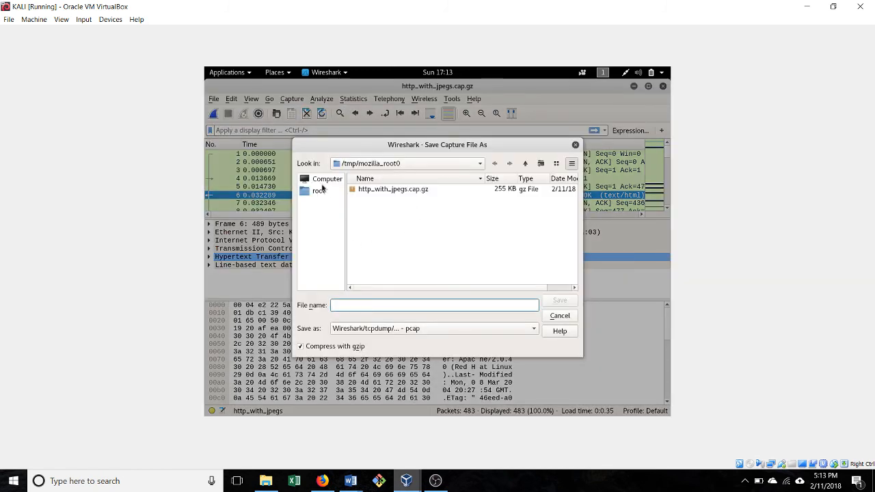
click(525, 164)
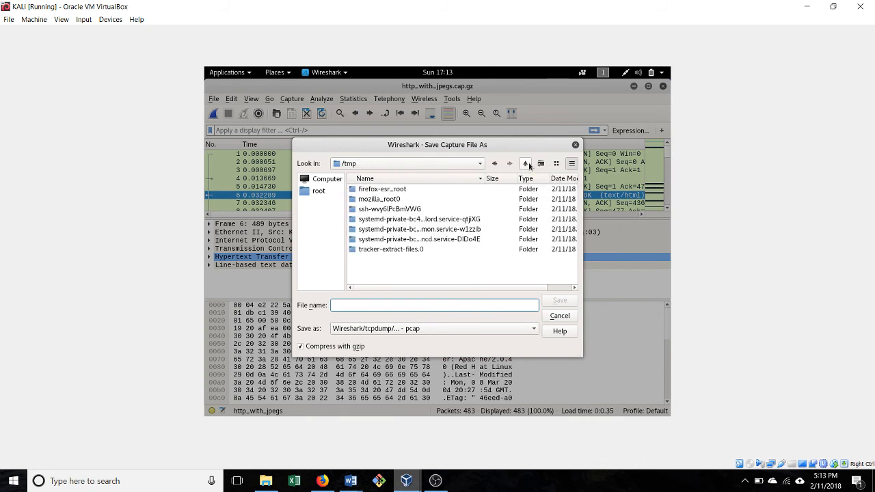
click(313, 191)
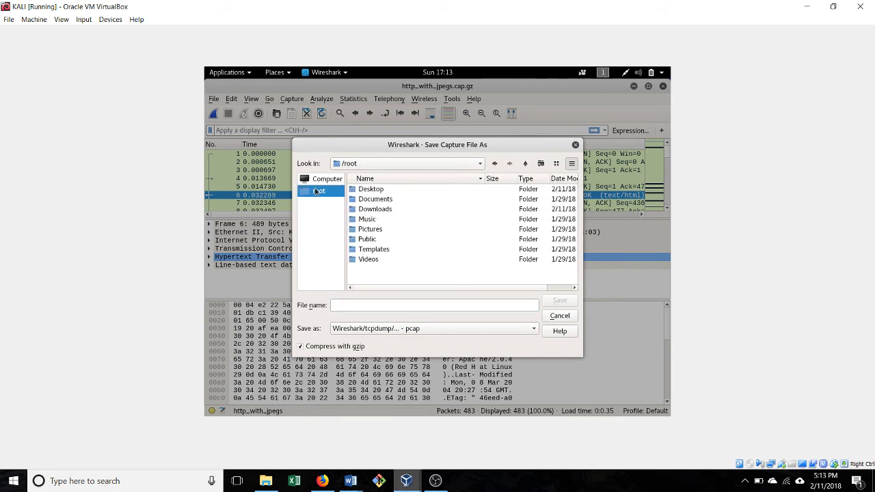
double_click(370, 188)
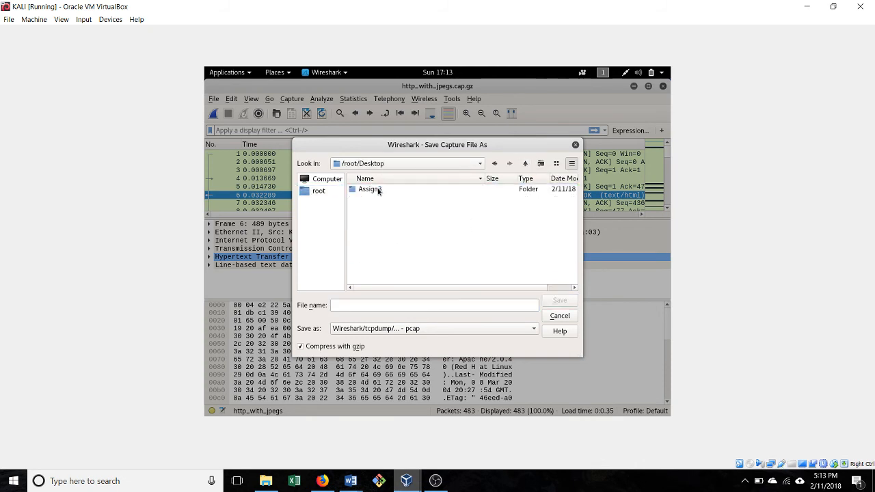
click(383, 306)
text(dsd)
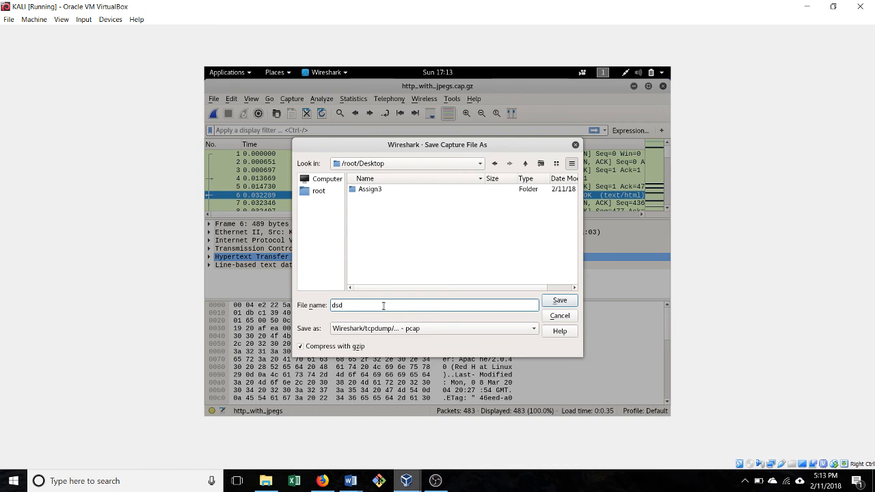
click(559, 301)
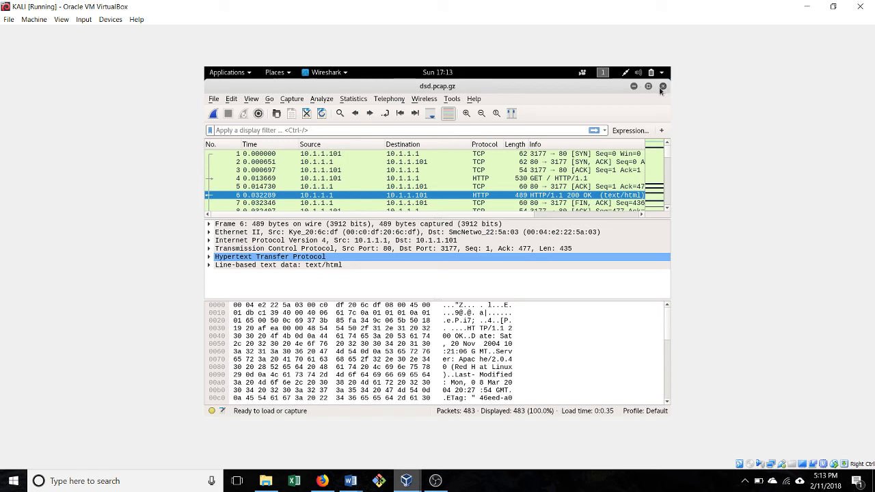
- Close Wireshark, reopen the saved dsd.pcap.gz from the Desktop past the Lua error, and minimize its window
click(662, 87)
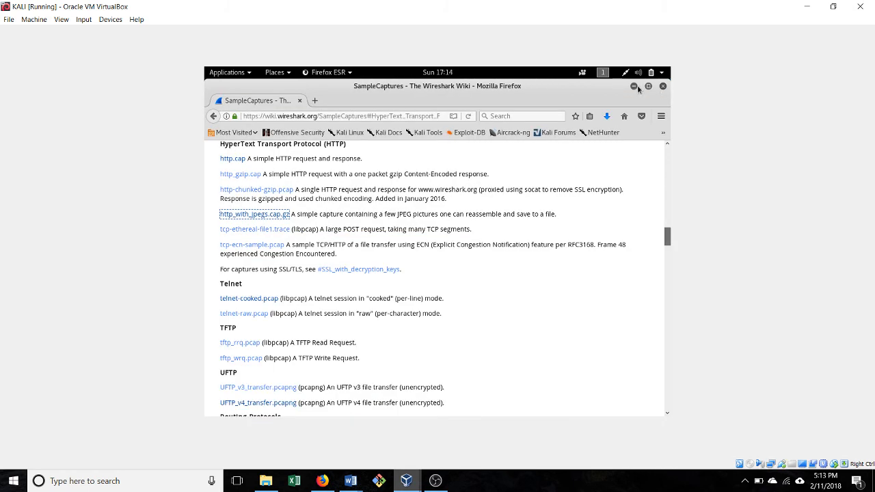
click(635, 88)
drag(251, 137, 338, 133)
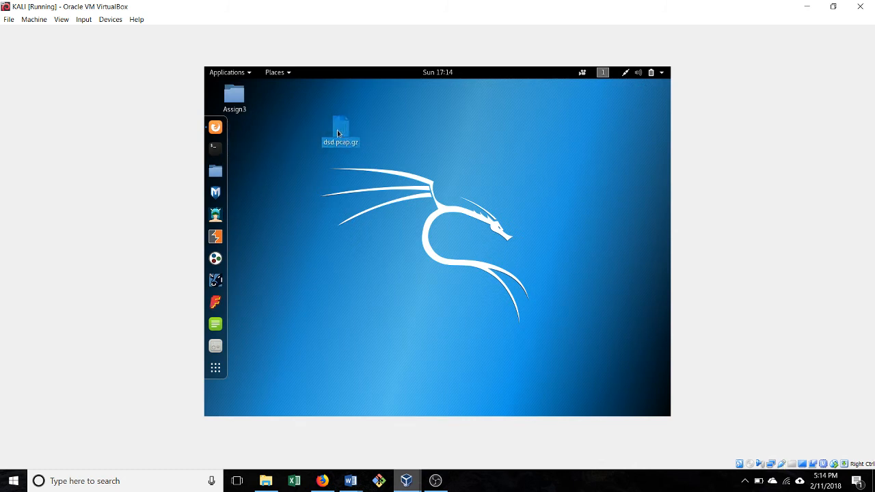
double_click(337, 133)
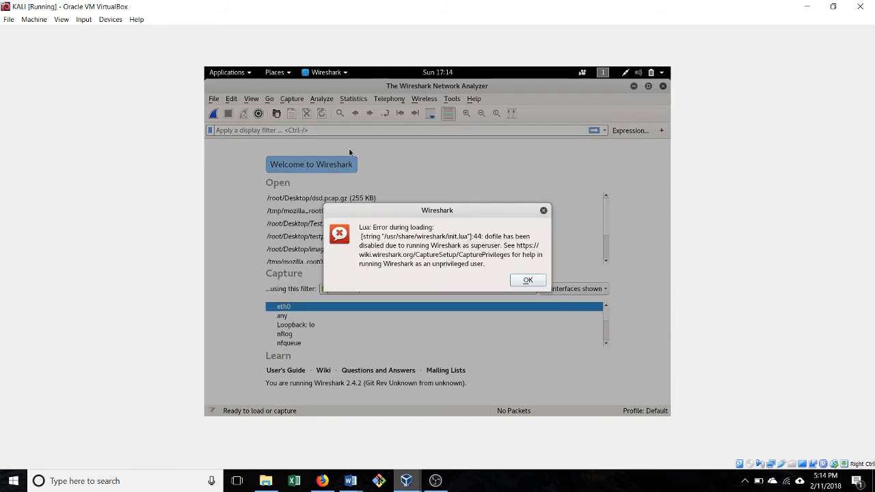
click(523, 279)
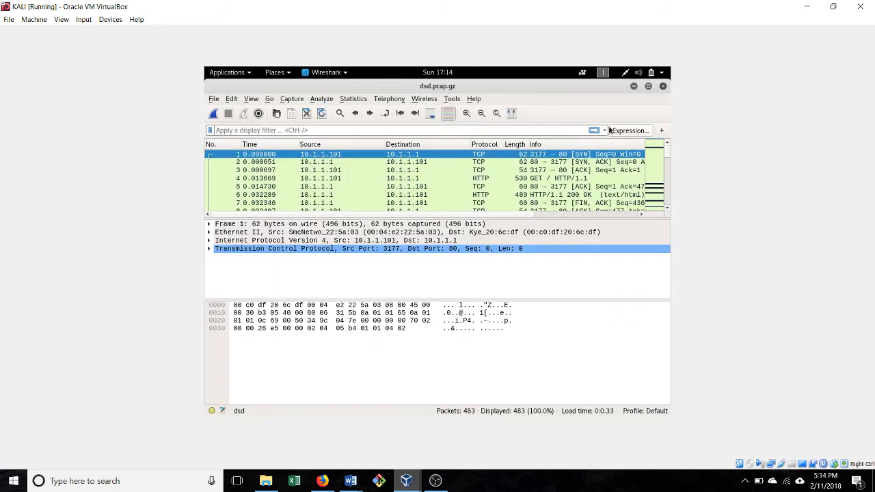
click(632, 86)
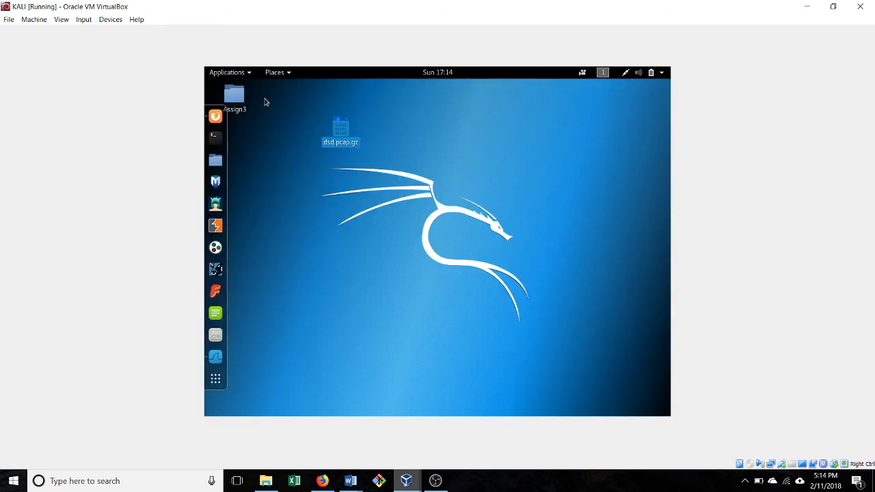
- Move the Assign3 folder toward the middle of the Desktop and check its extracted files, viewing the DSC07858(1).JPG image
drag(239, 94, 444, 210)
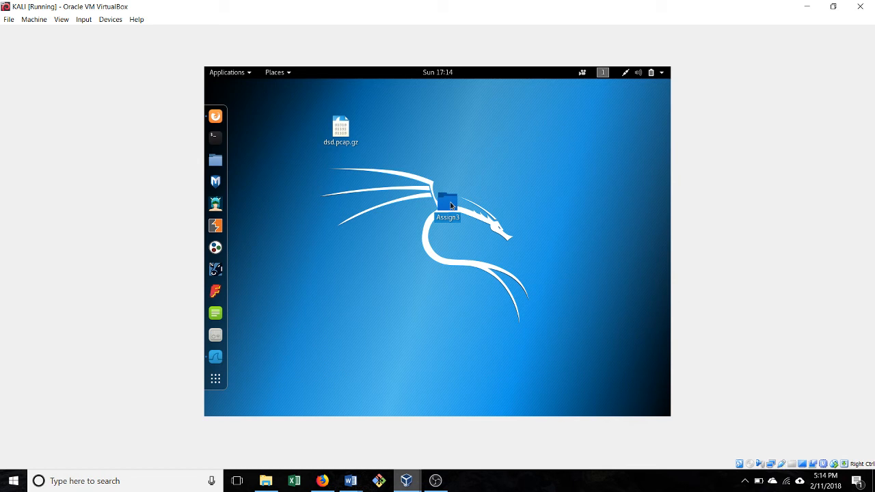
double_click(444, 202)
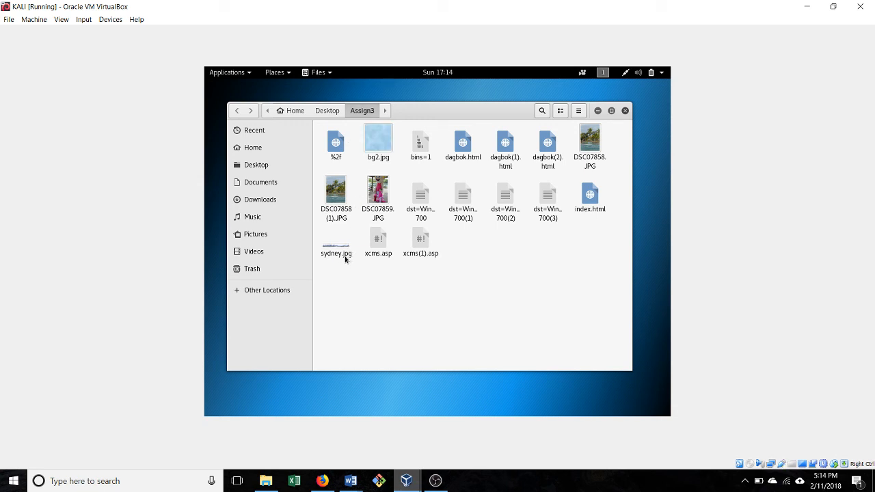
double_click(337, 194)
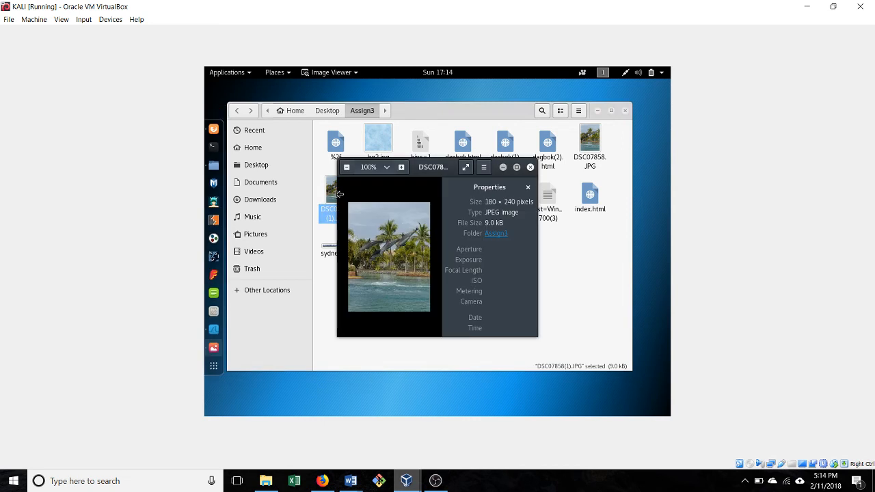
click(530, 168)
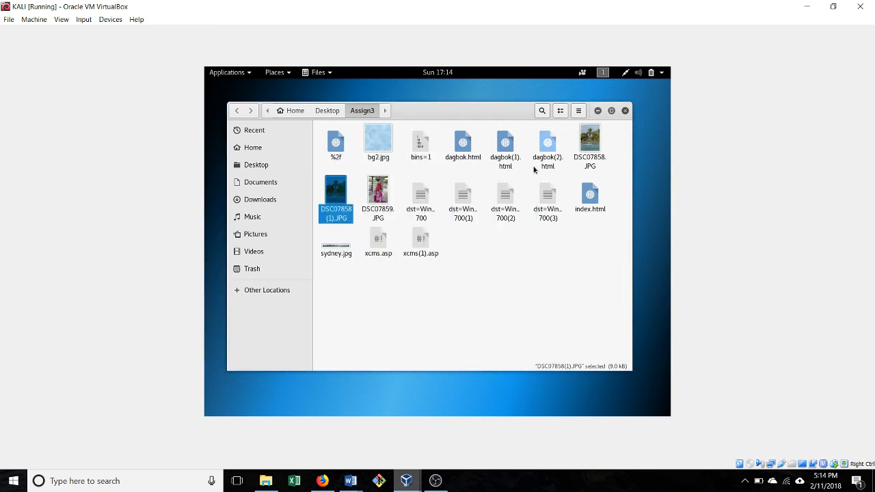
click(625, 111)
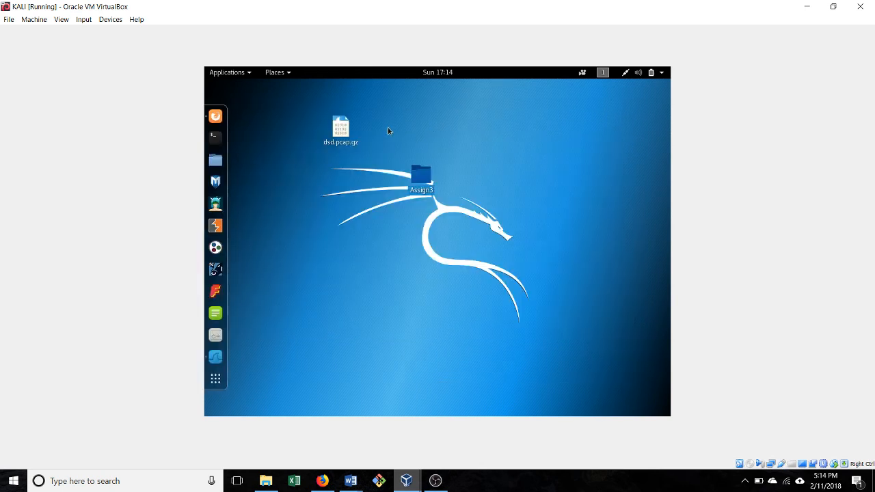
- Return to Wireshark, start a new live capture on eth0, and minimize its window
click(214, 116)
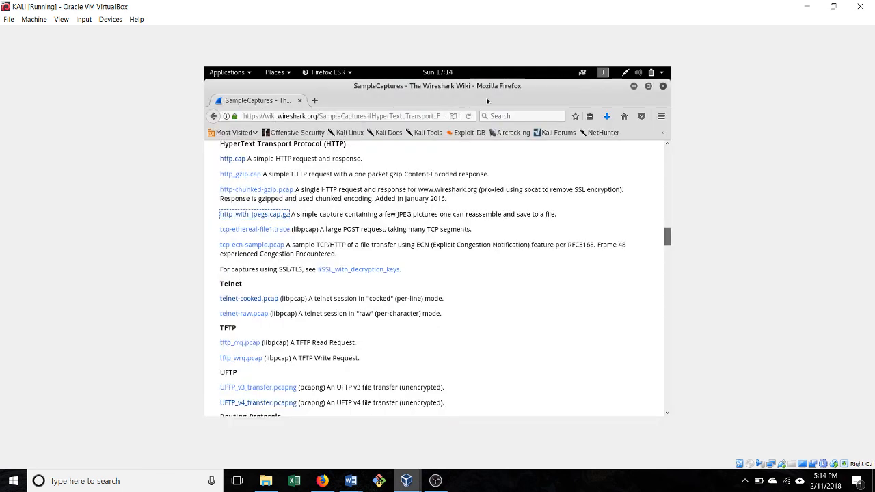
click(634, 87)
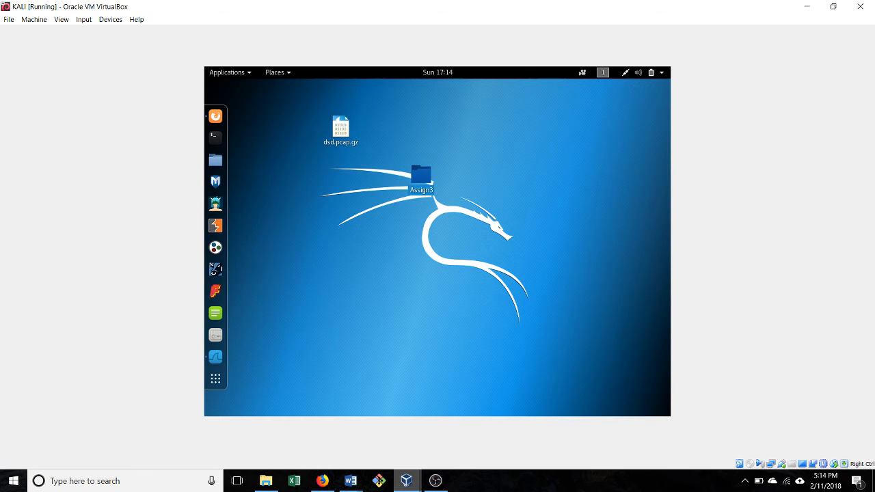
click(215, 357)
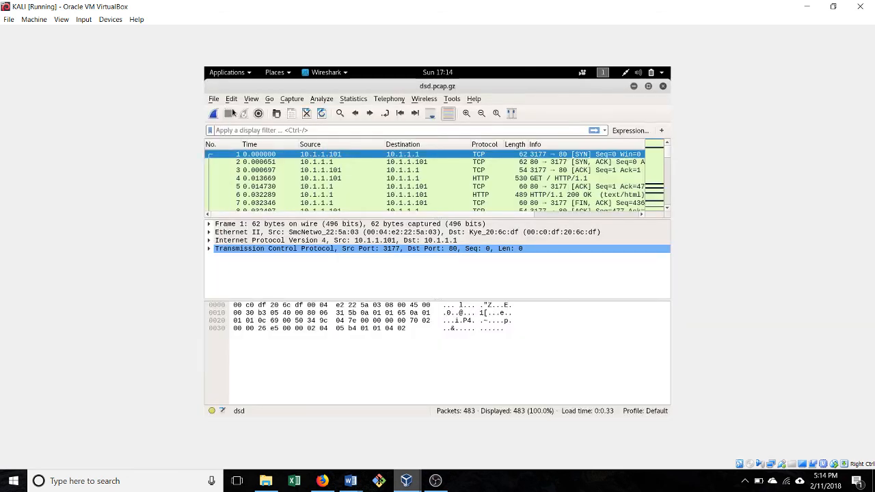
click(213, 113)
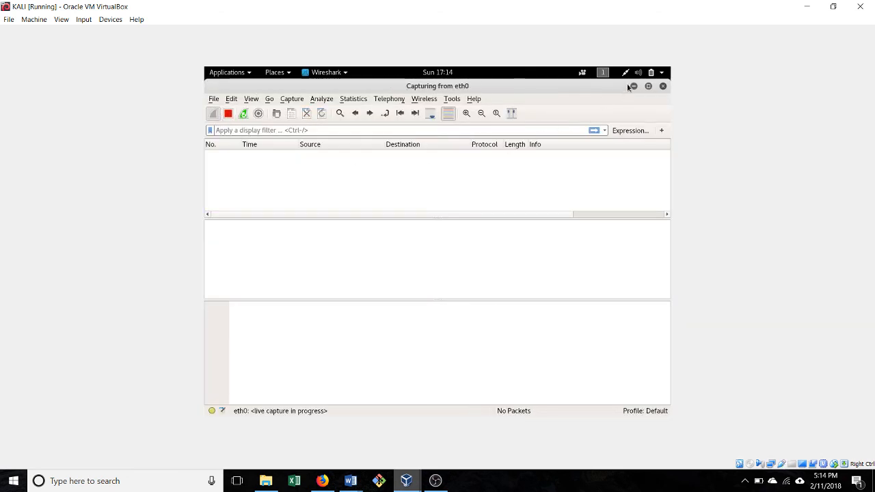
click(634, 86)
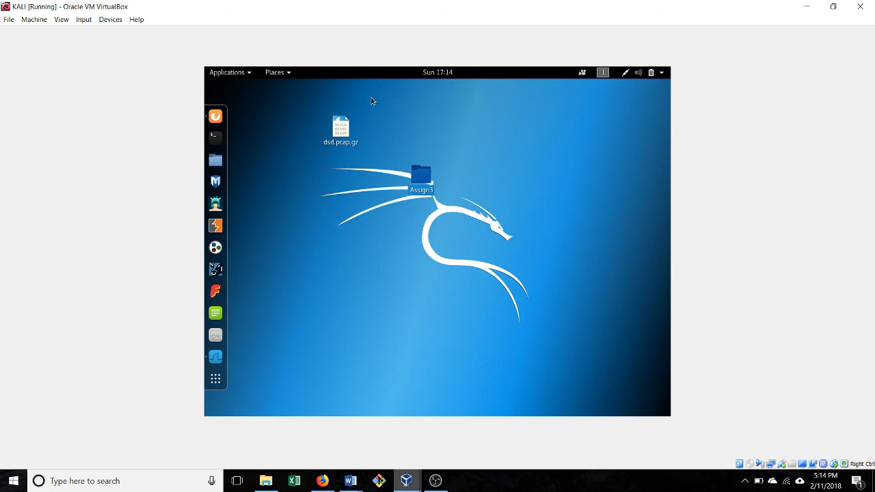
- Switch to Firefox and load the abcnews.go.com home page
click(215, 116)
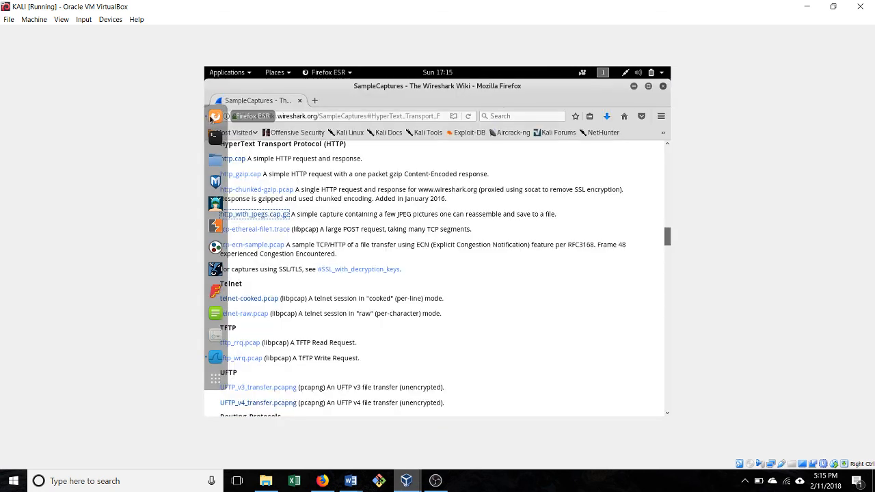
click(314, 116)
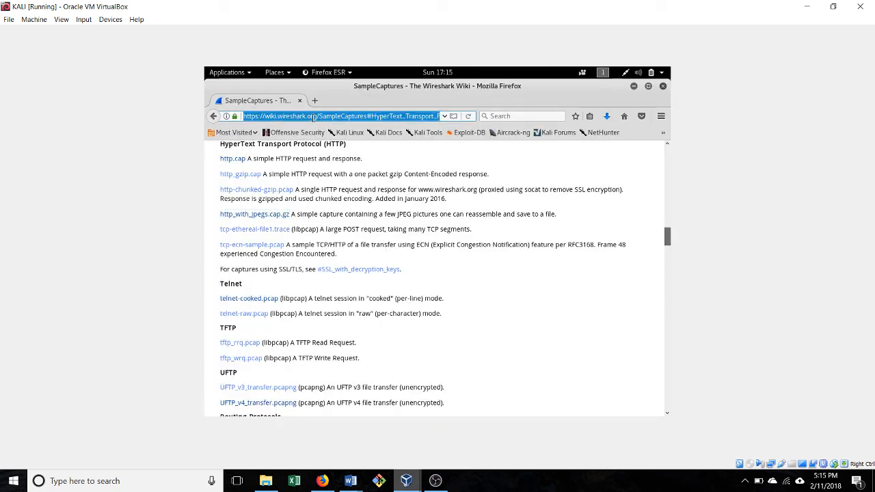
text(ab)
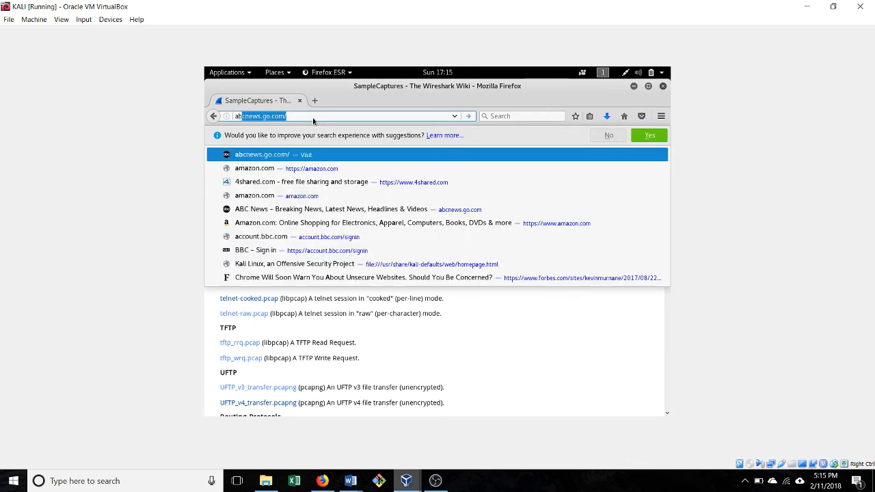
text(c)
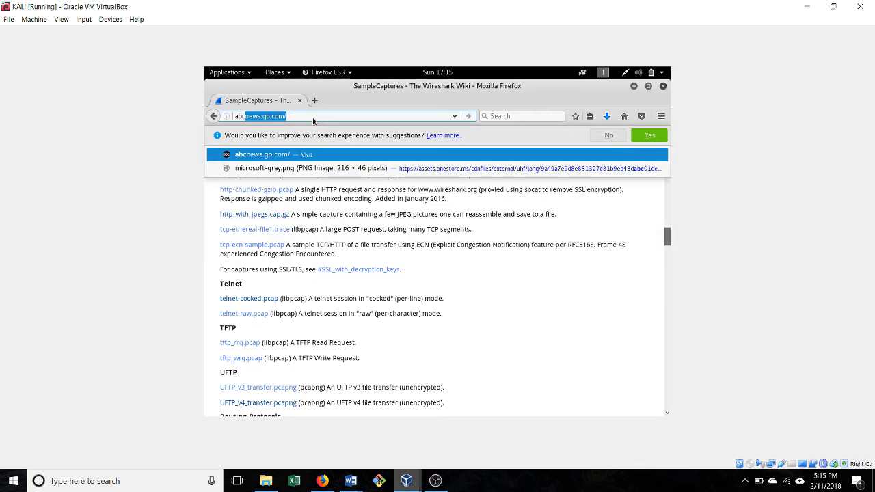
key(Return)
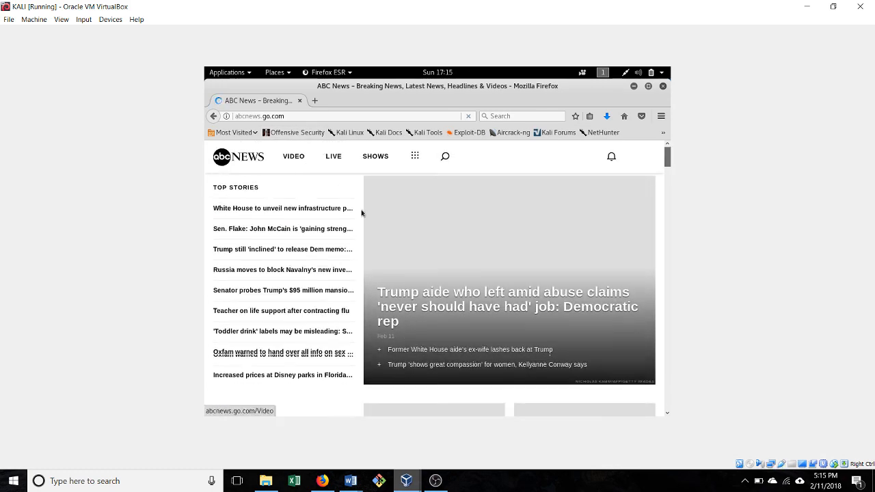
- Look through the ABC News home page from the top stories down to the In Case You Missed It section
scroll(362, 213, down, 3)
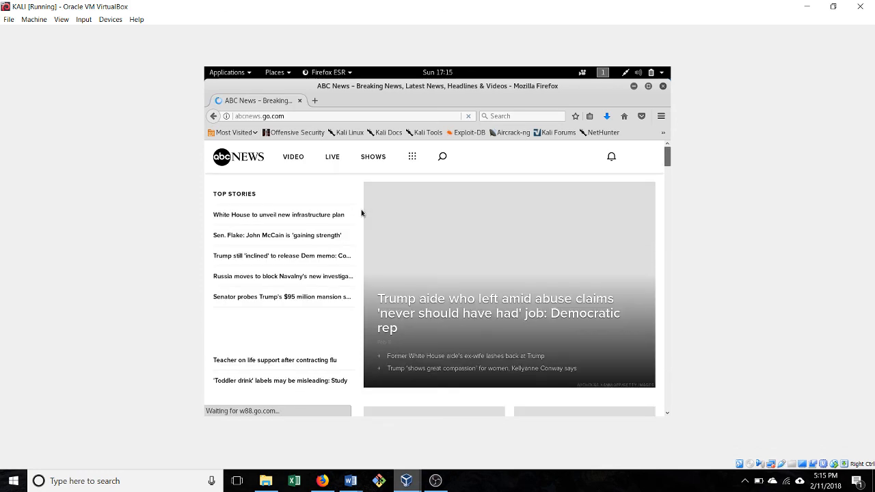
scroll(362, 213, down, 5)
scroll(362, 213, down, 4)
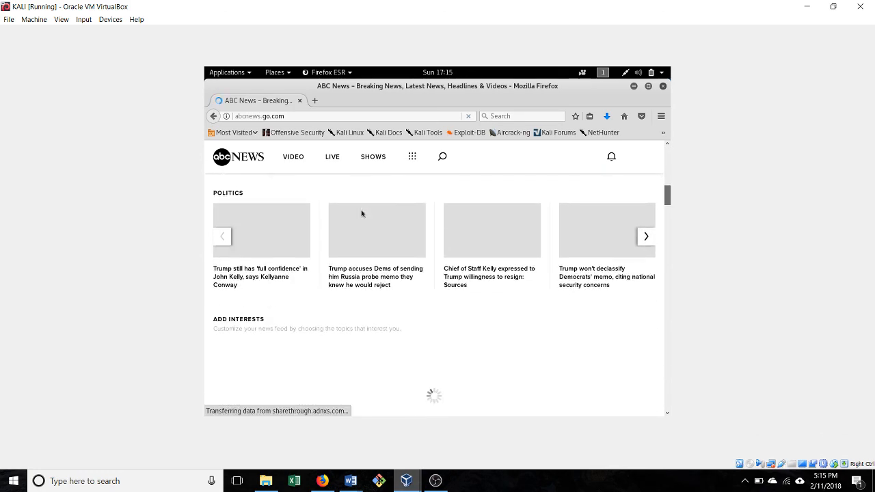
scroll(361, 214, down, 3)
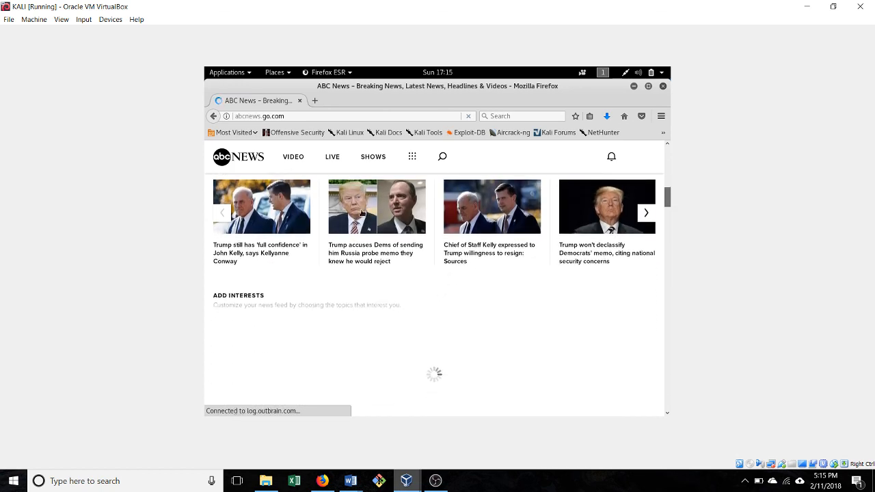
scroll(362, 214, down, 3)
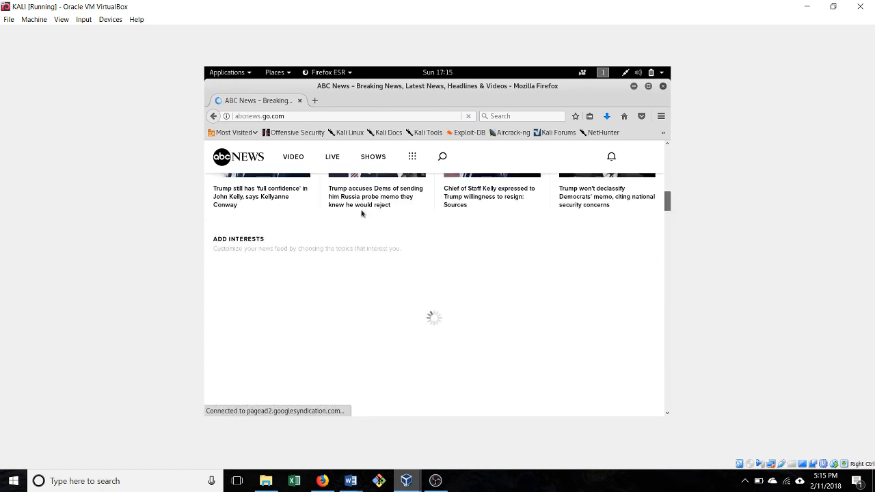
scroll(362, 214, up, 2)
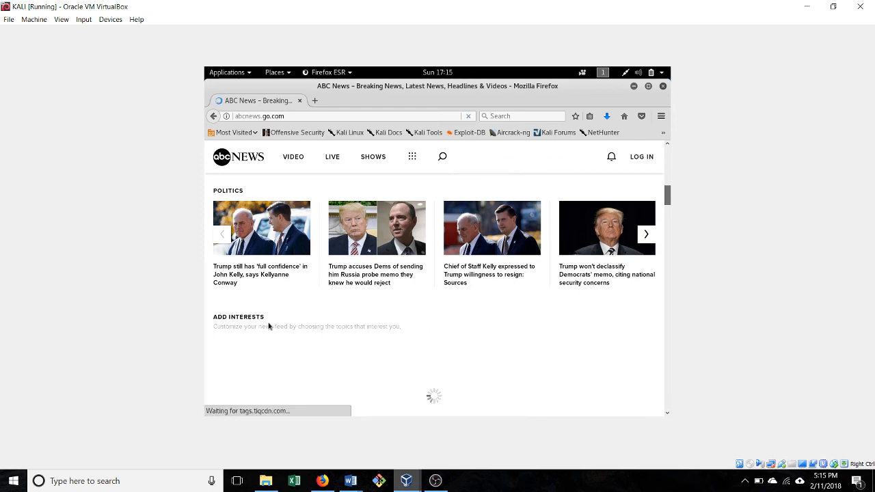
scroll(339, 293, down, 3)
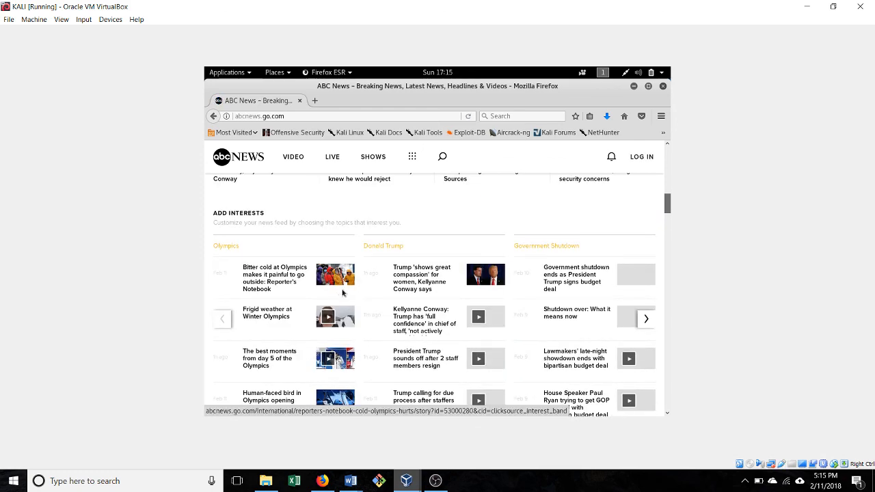
scroll(343, 291, down, 10)
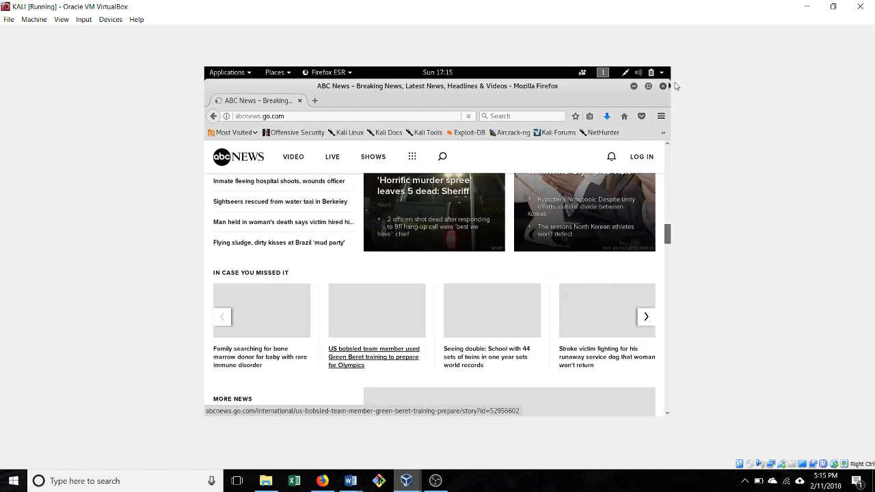
- Switch from Firefox back to the Wireshark eth0 capture and open the HTTP object export list
click(634, 87)
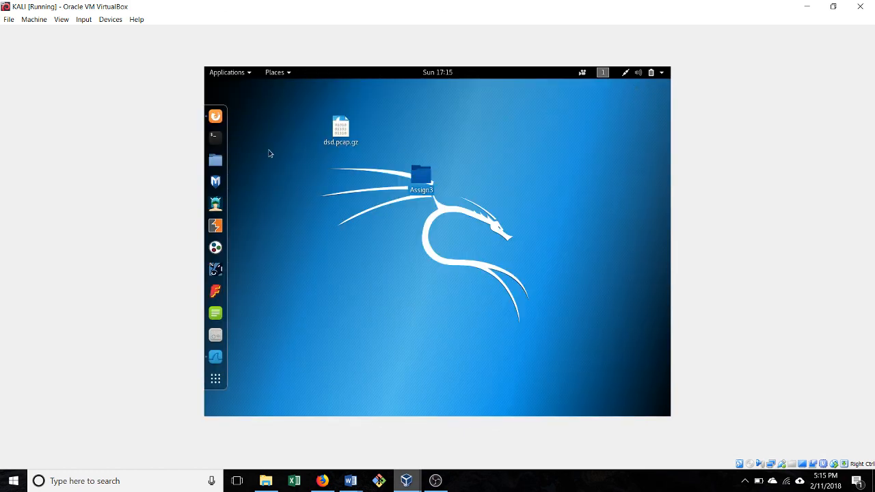
click(215, 358)
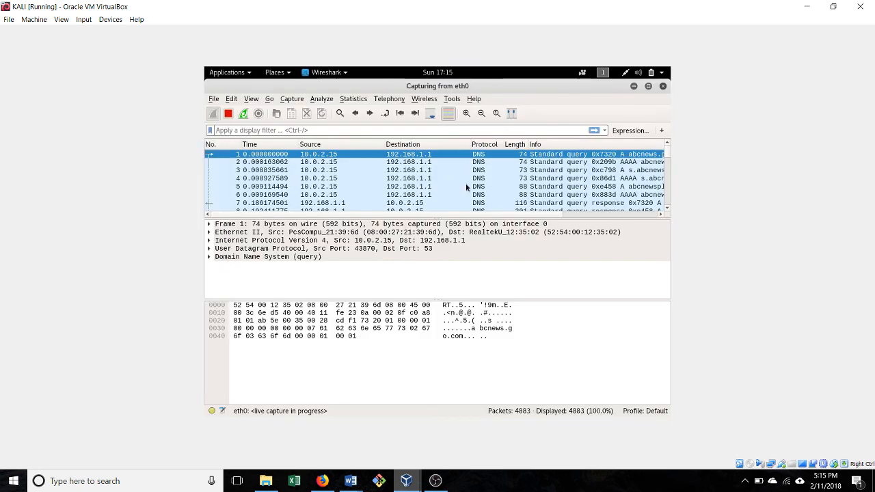
scroll(448, 180, down, 7)
scroll(437, 178, up, 7)
click(214, 99)
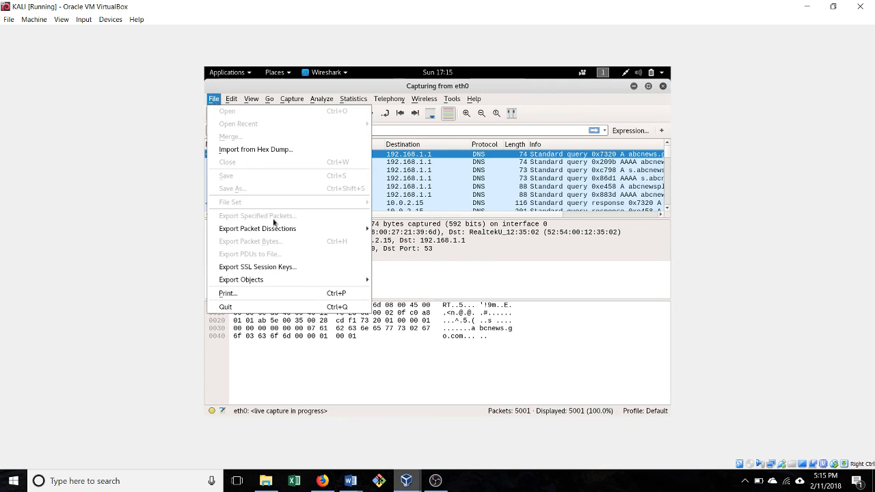
mouse_move(268, 280)
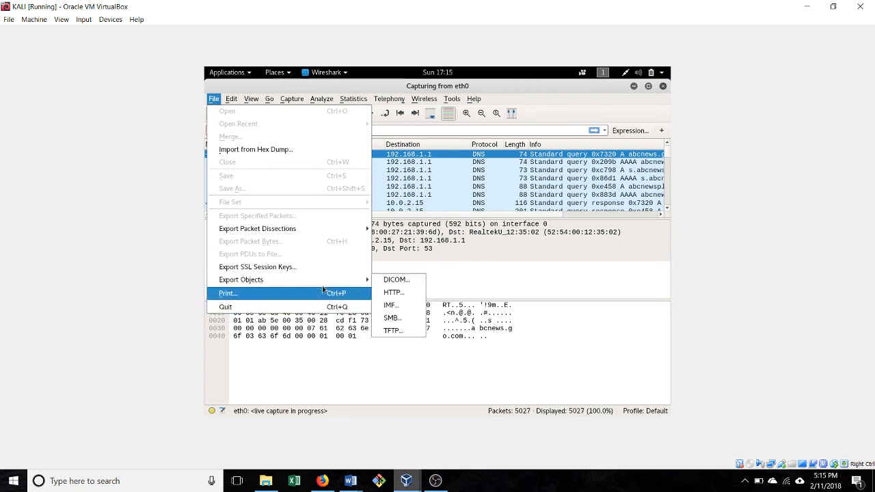
click(390, 291)
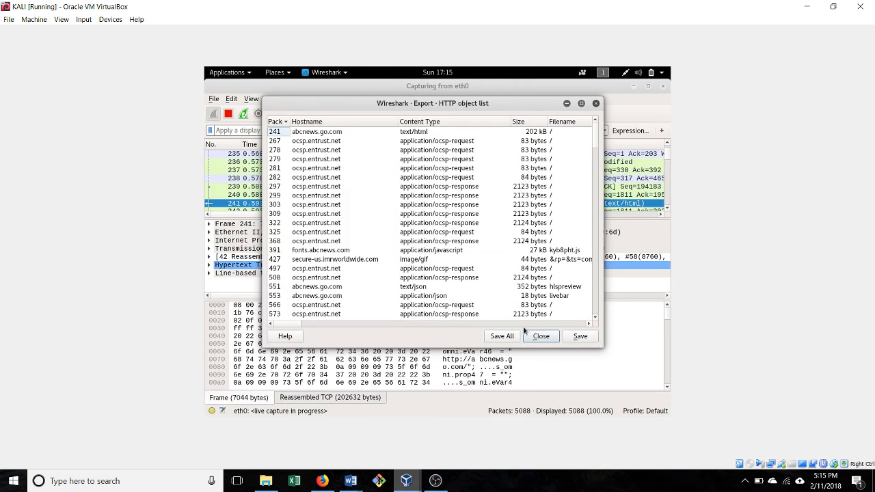
- Sort the HTTP objects by size from largest to smallest and select the str-assets.imgix.net image/jpeg entry
click(518, 122)
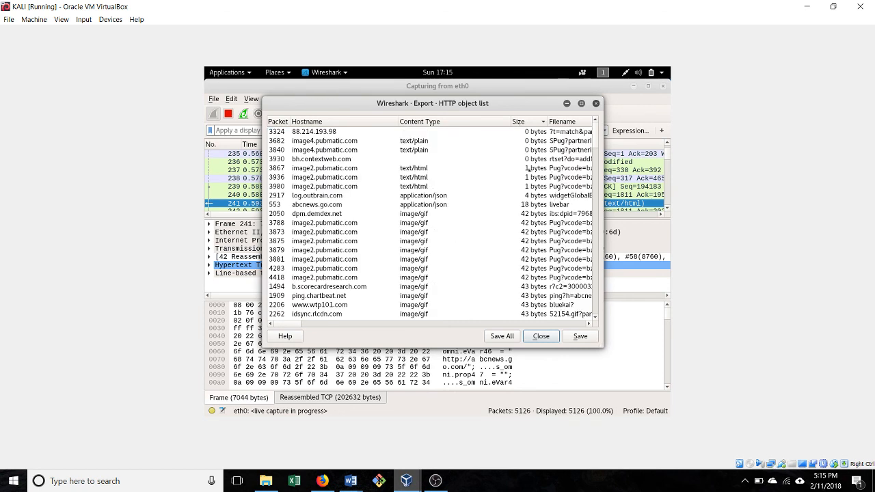
click(518, 122)
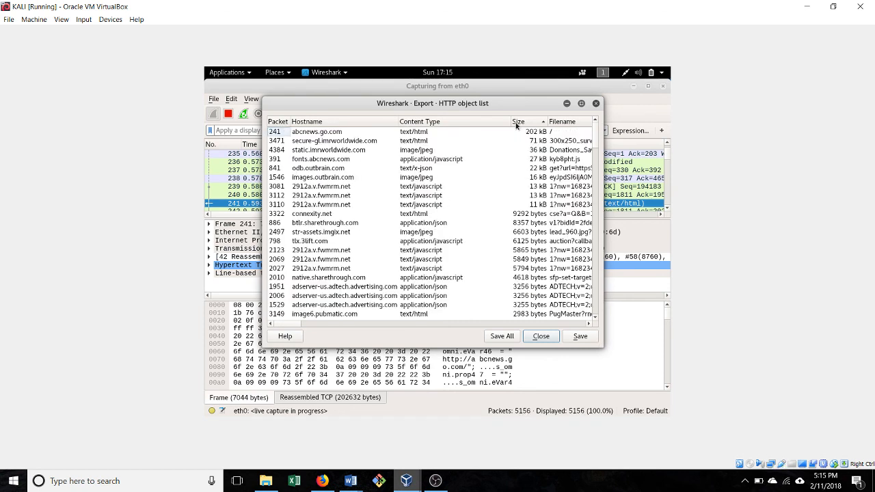
click(429, 233)
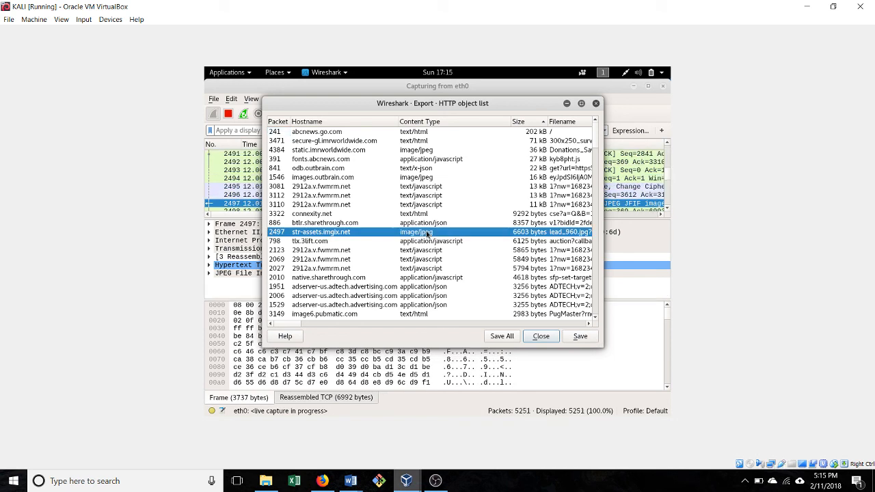
- Save all the listed HTTP objects into a new Desktop folder named rando
click(502, 336)
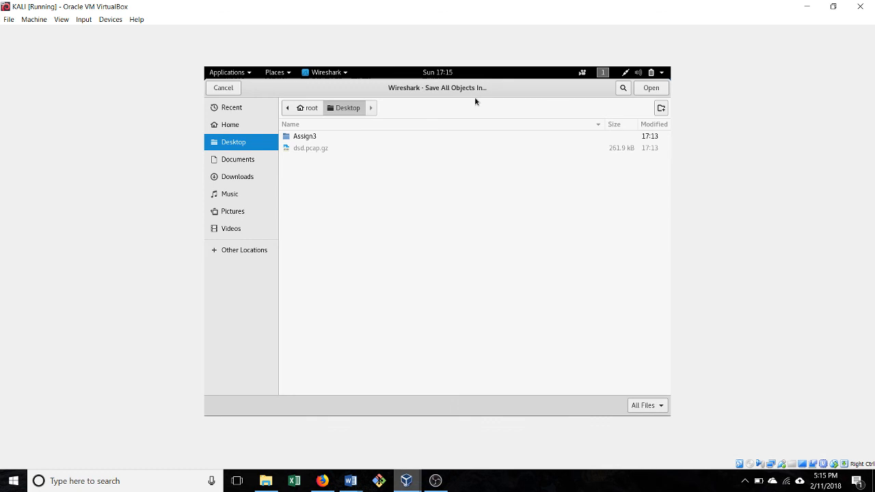
click(661, 108)
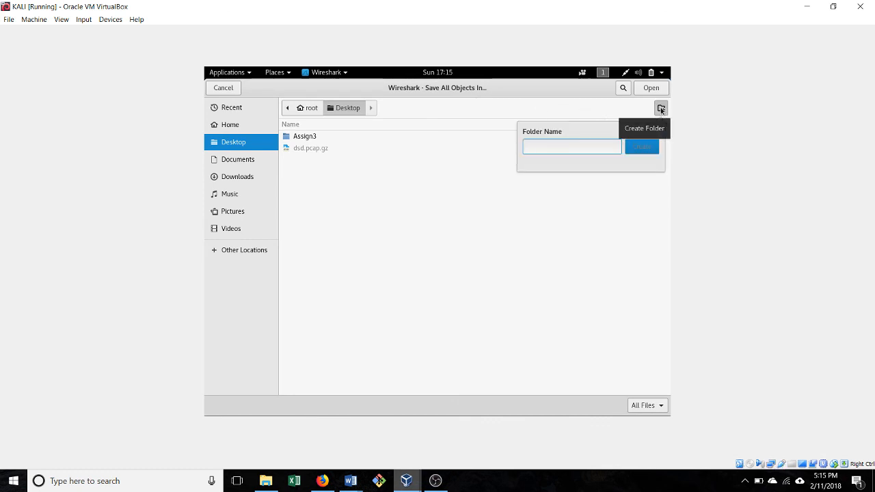
text(rando)
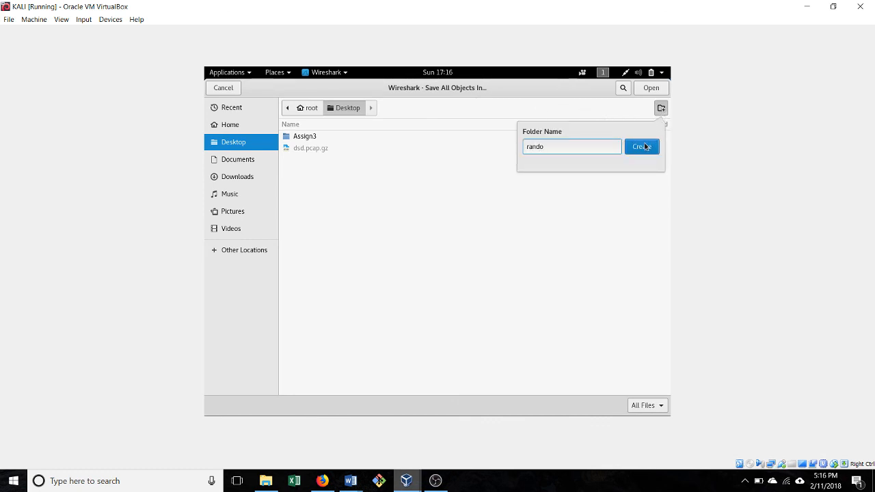
click(645, 146)
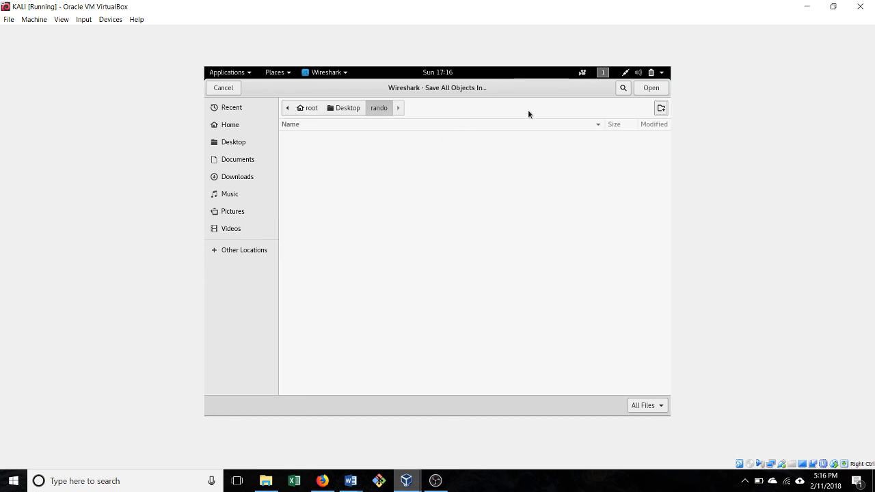
click(641, 87)
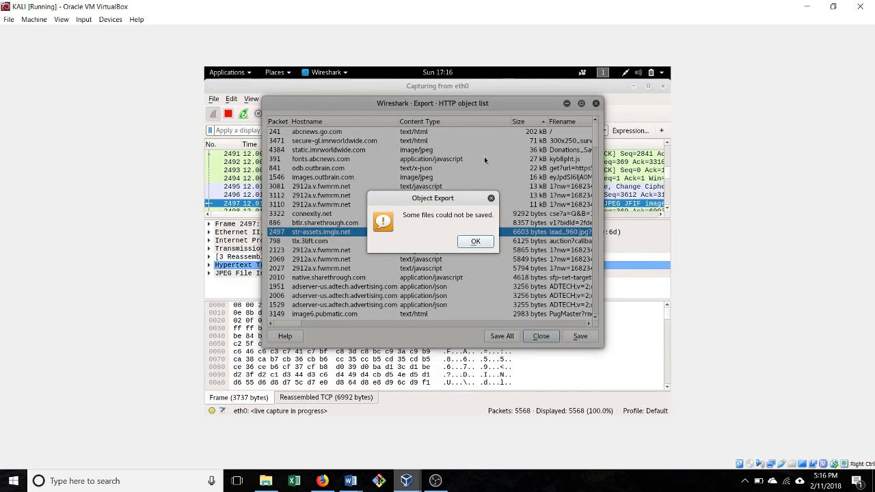
click(475, 241)
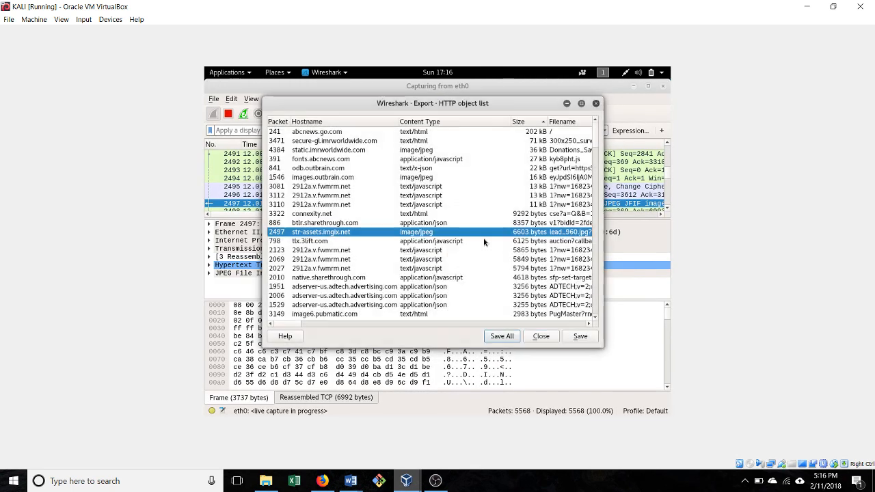
- Close the HTTP object list, stop the live capture and quit Wireshark without saving the packets
click(541, 336)
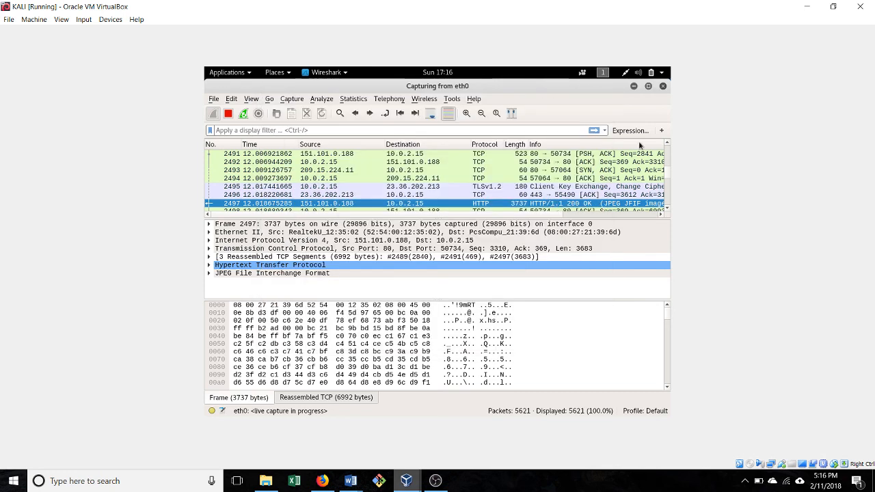
click(662, 86)
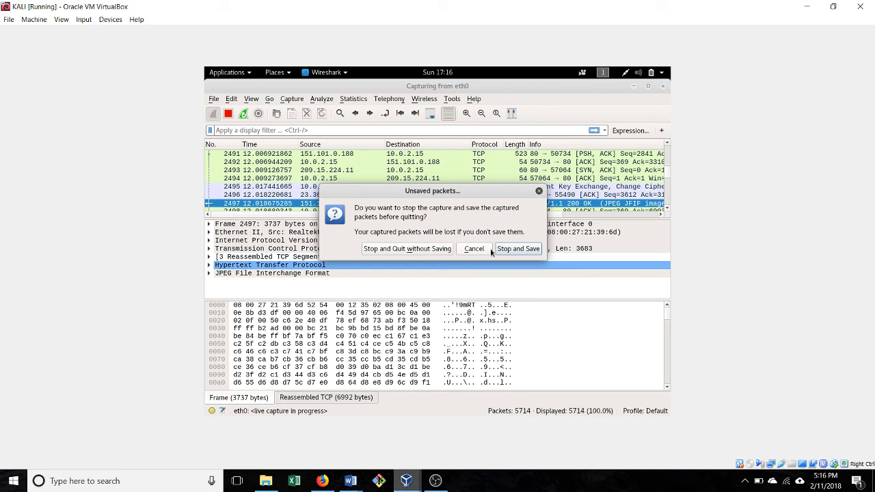
click(441, 250)
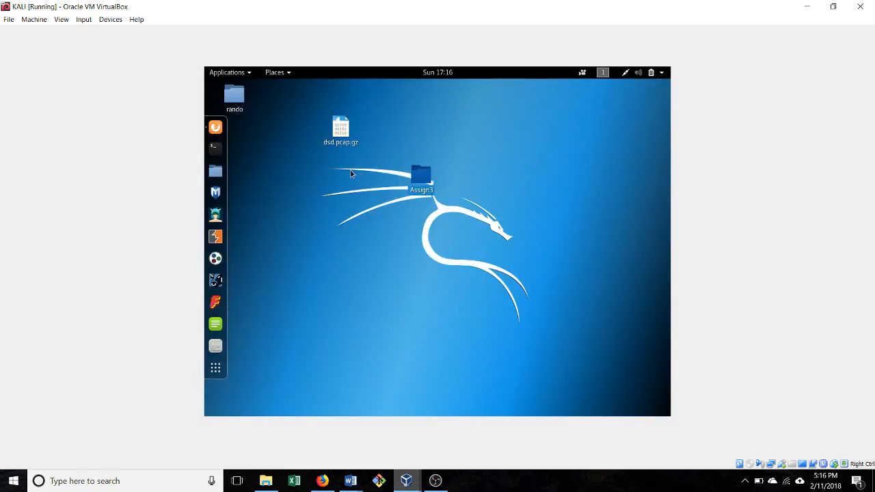
- Move the rando folder beside the Assign3 folder on the Desktop and open it
drag(234, 103, 360, 200)
double_click(367, 183)
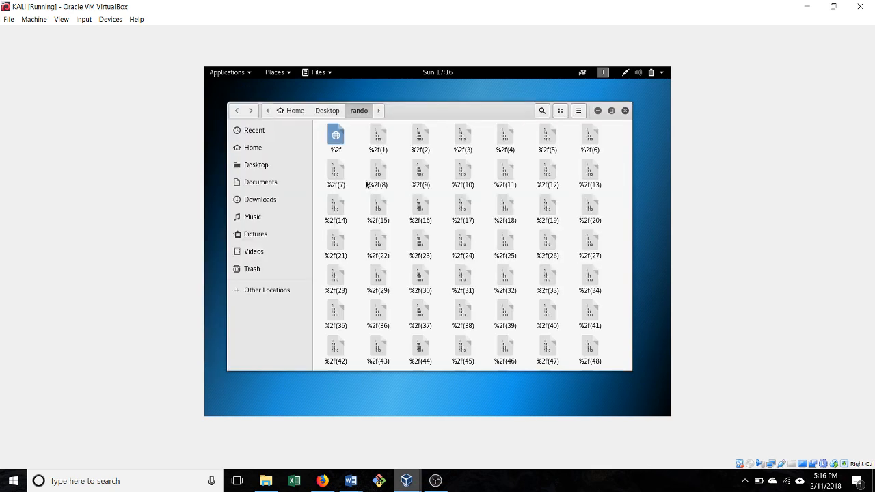
- View the exported Donations_SaveTheir_Red_Learn-300x250.jpg image and the shoe JPEG beside it in the rando folder
scroll(447, 193, down, 5)
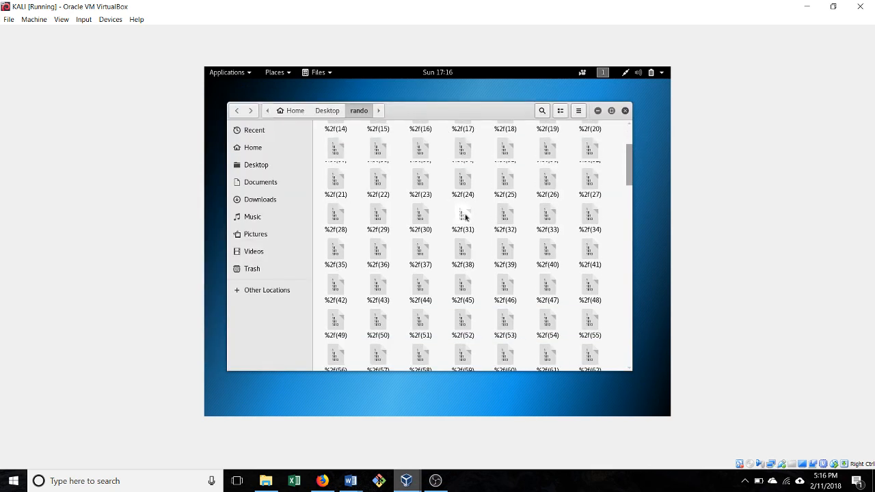
scroll(472, 214, down, 4)
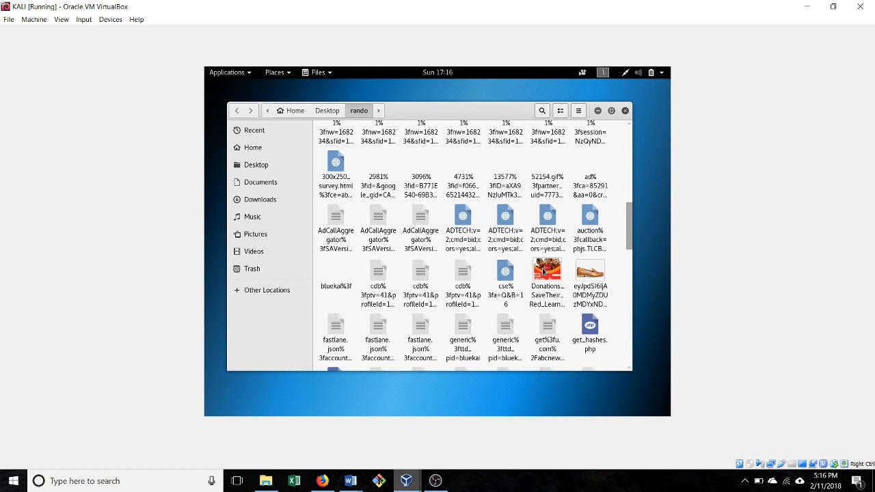
double_click(544, 271)
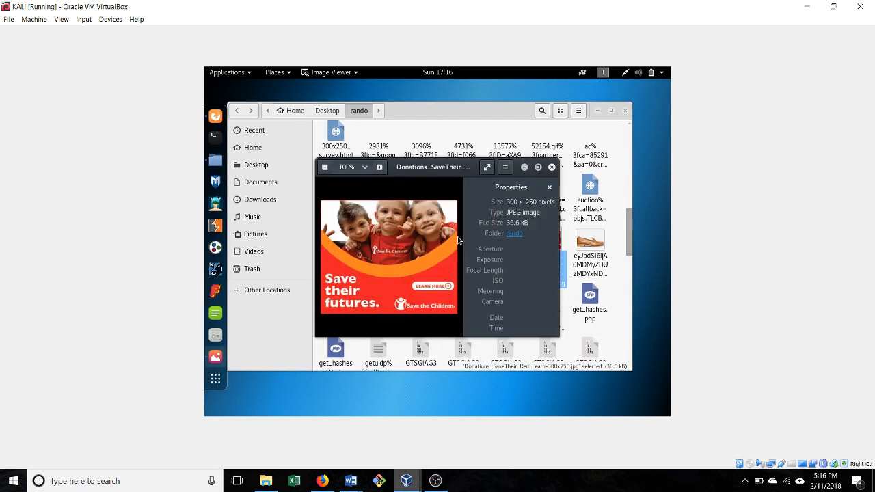
click(552, 166)
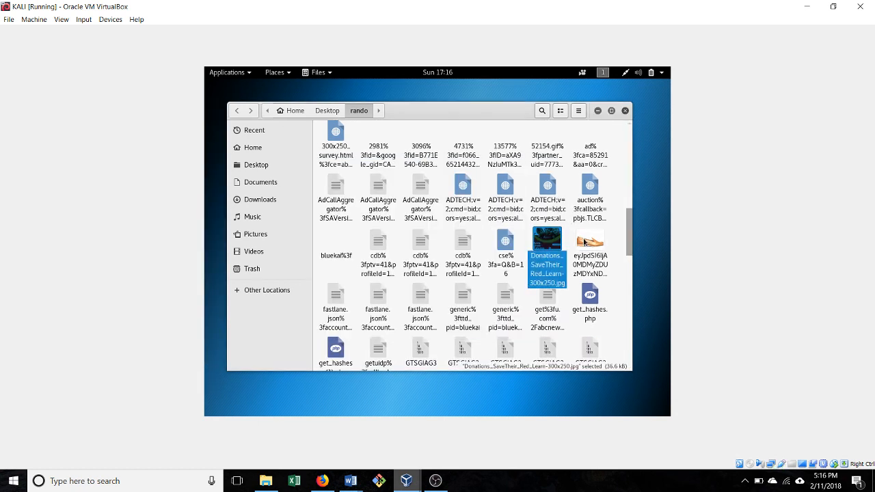
double_click(585, 242)
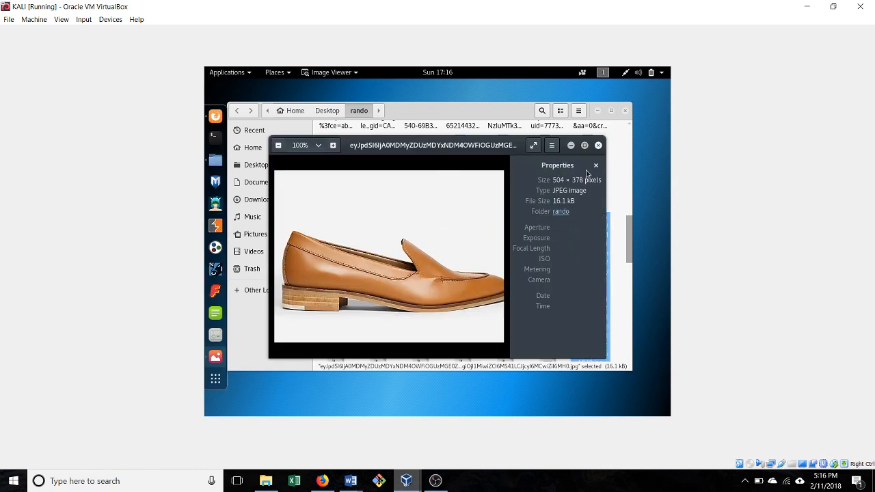
click(598, 144)
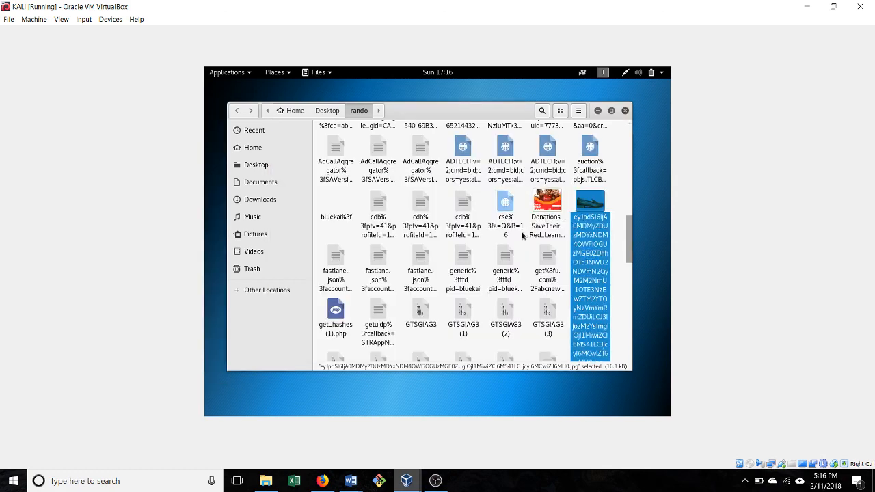
- Look through the remaining exported files in the rando folder and close its window
scroll(522, 235, down, 5)
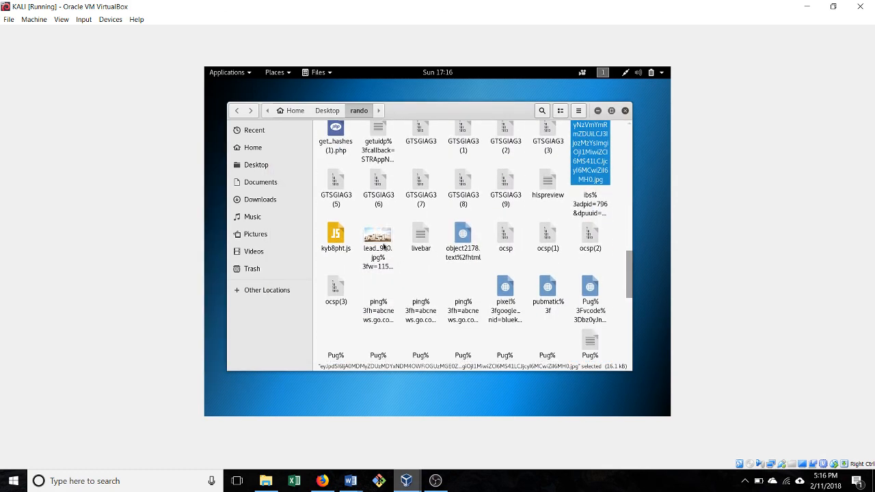
scroll(412, 270, down, 8)
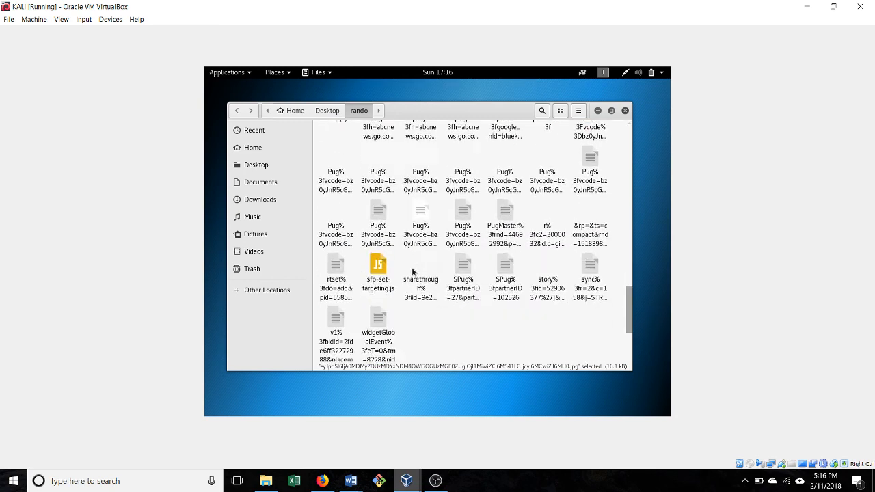
scroll(413, 273, up, 6)
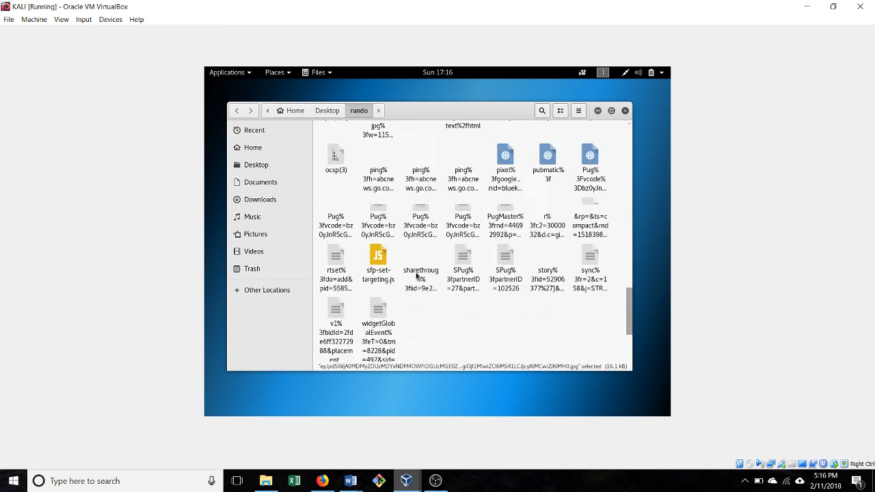
scroll(418, 276, up, 6)
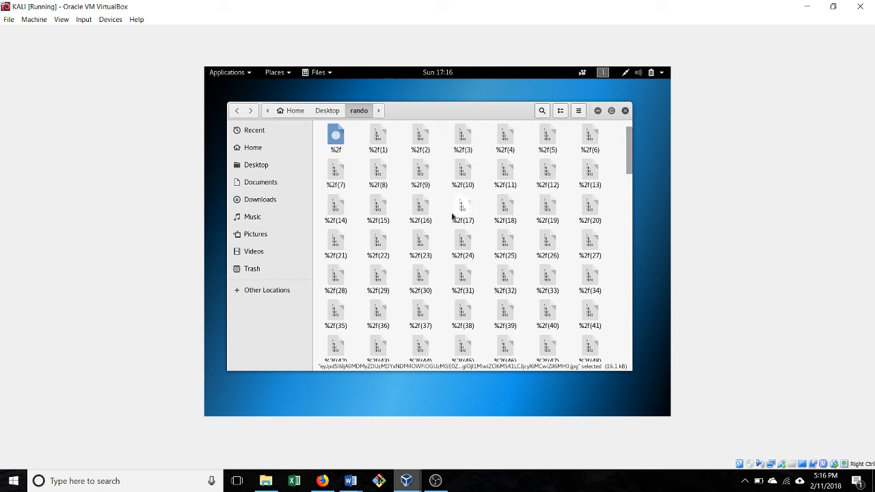
click(624, 111)
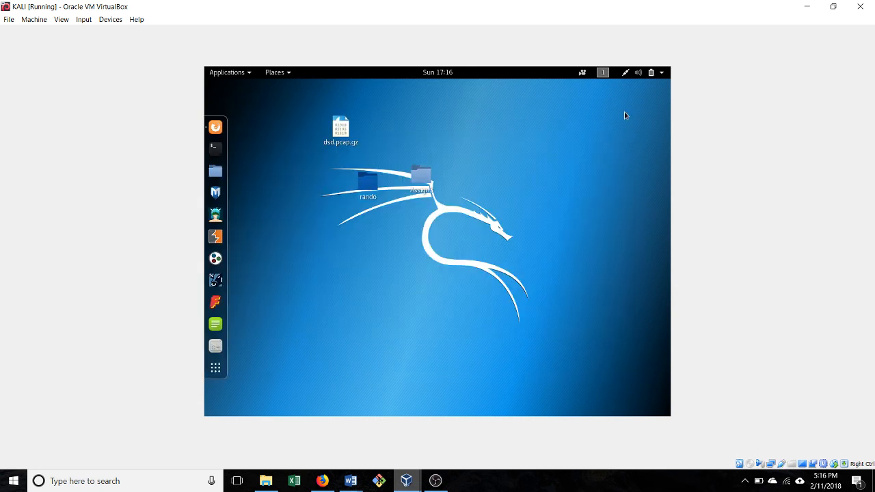